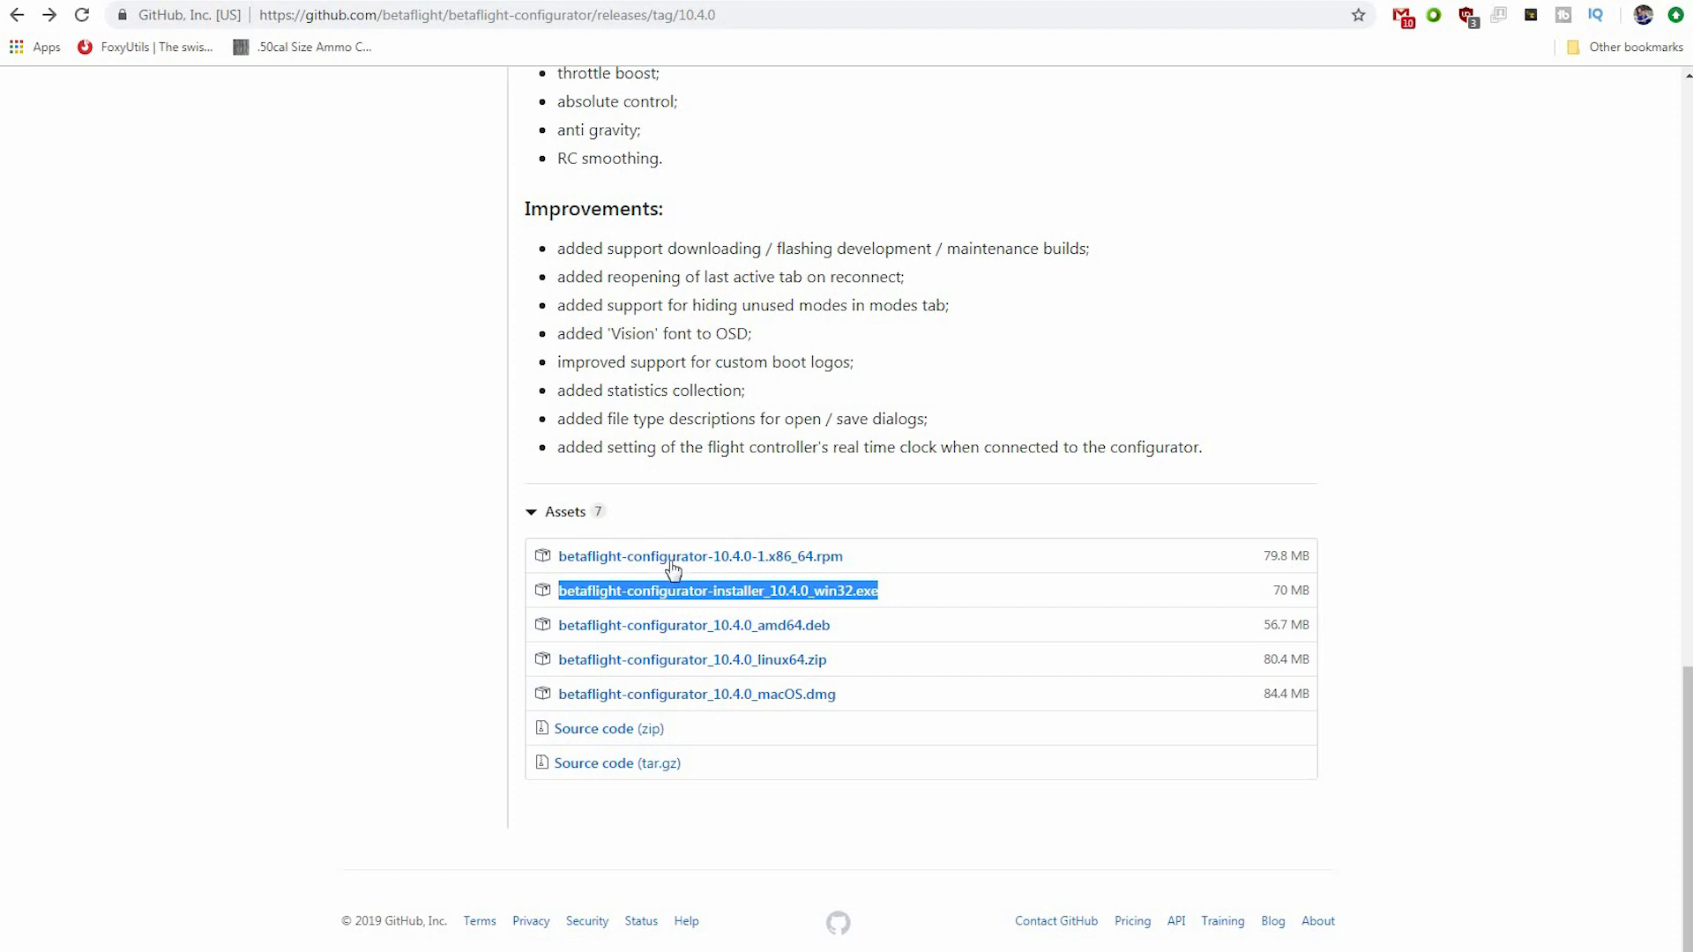
Examine the installer files offered for download with the Betaflight Configurator 10.4.0 release.
drag(886, 567, 291, 684)
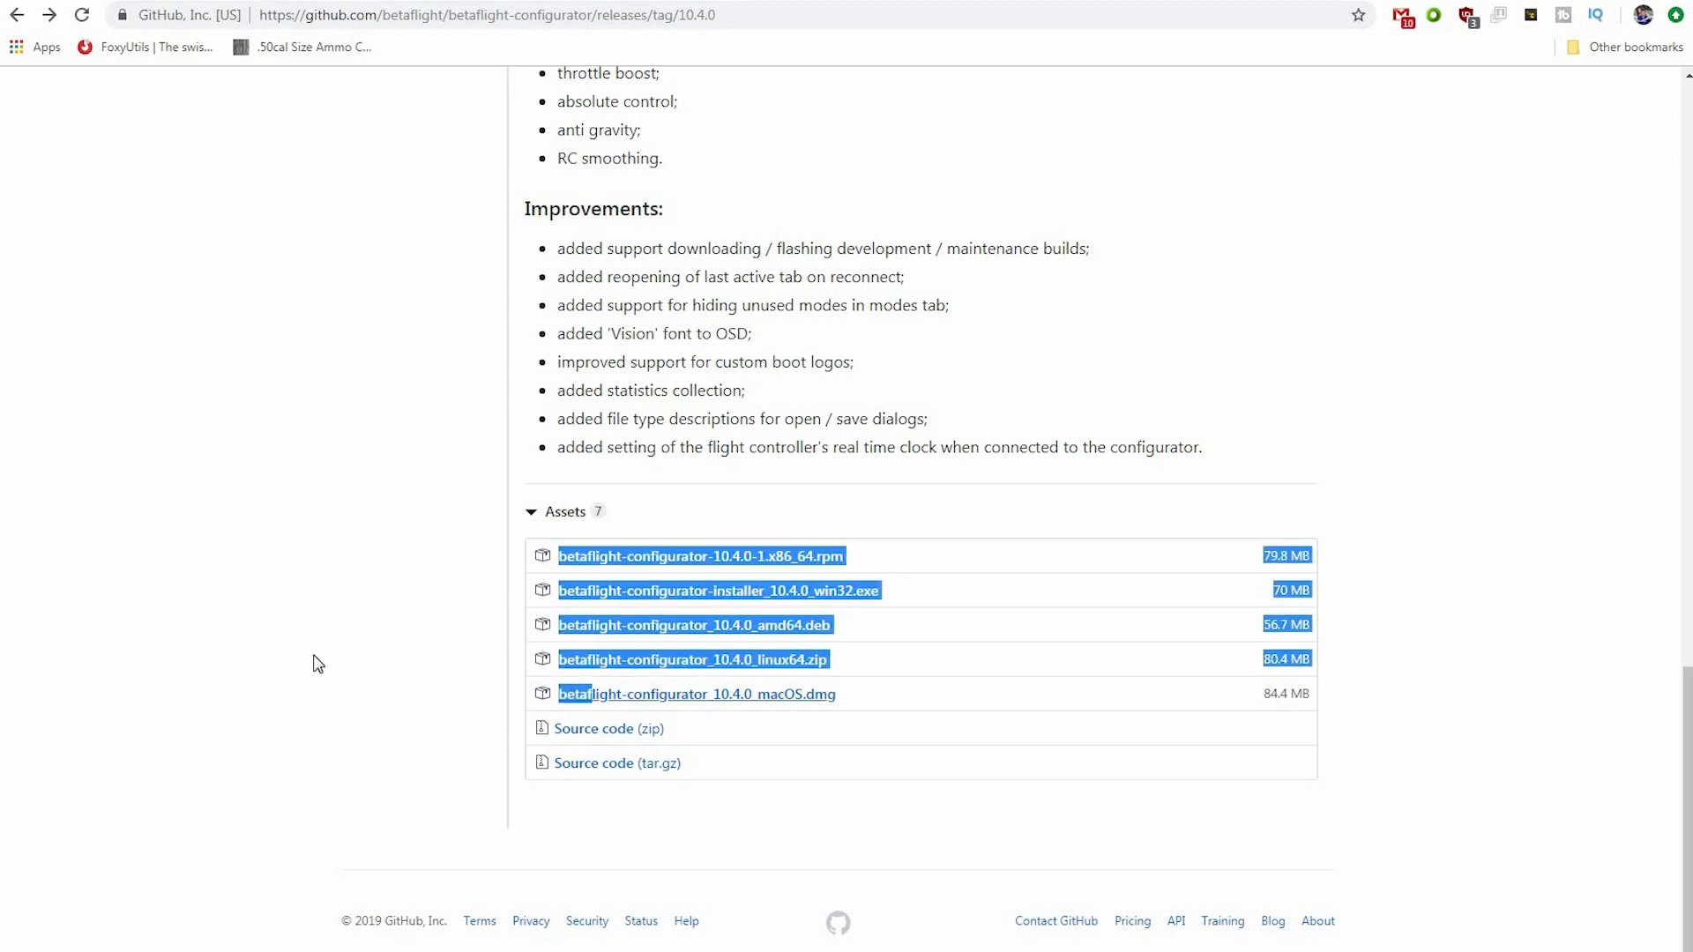
click(373, 646)
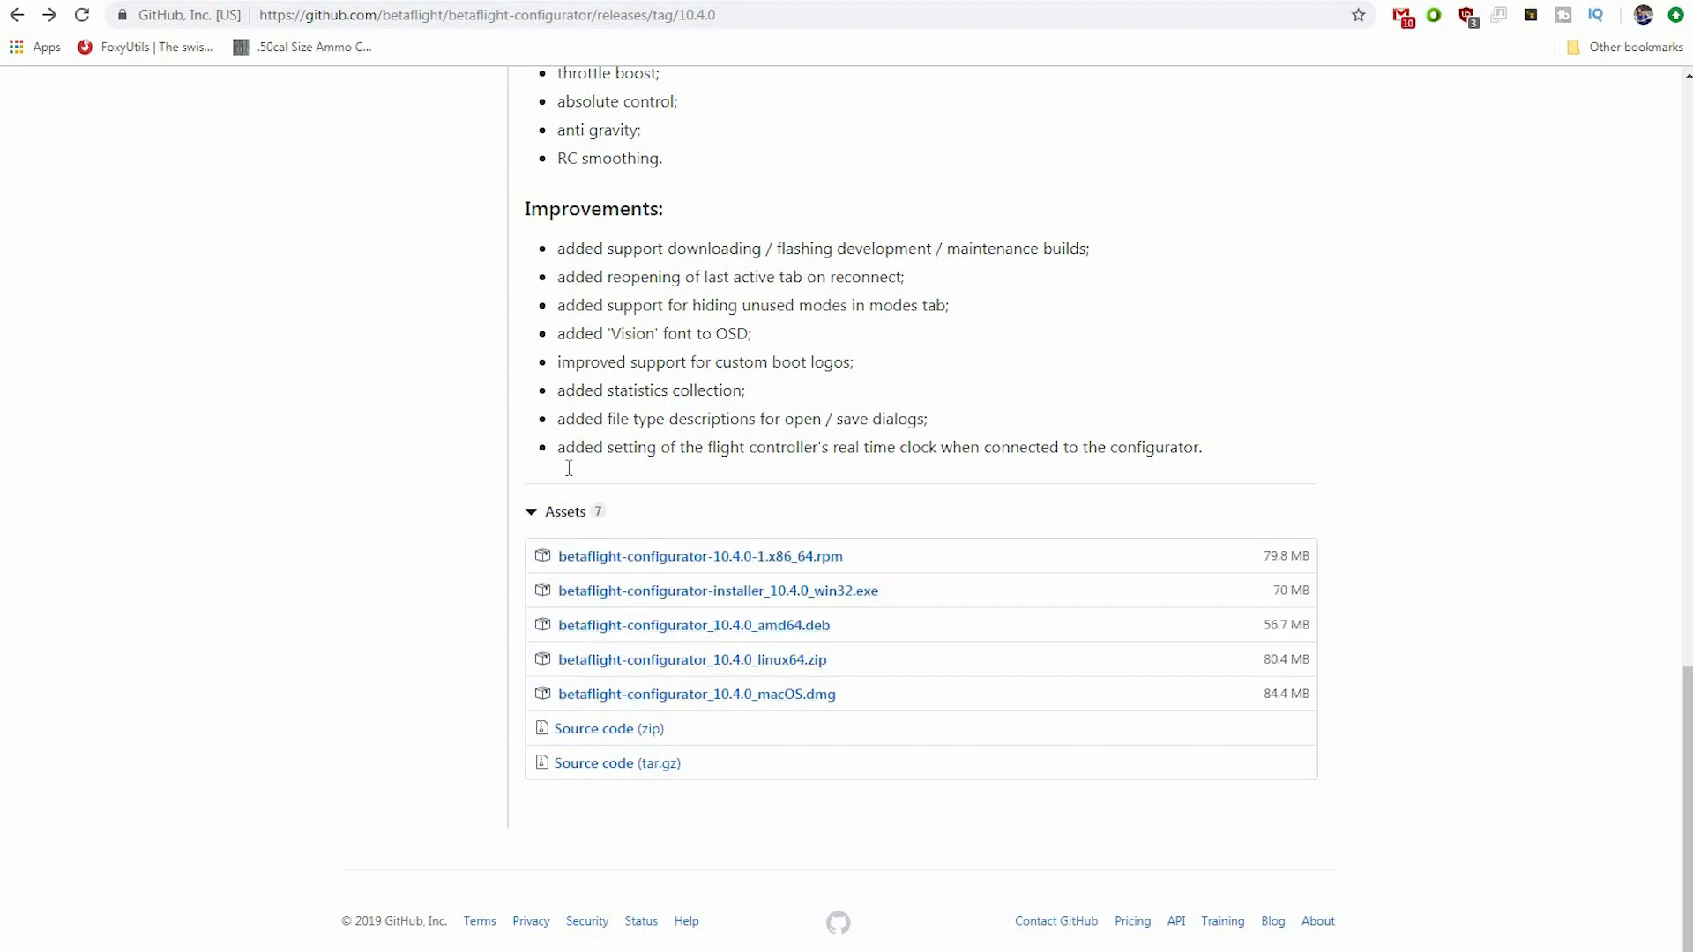
scroll(491, 483, up, 12)
scroll(491, 479, up, 4)
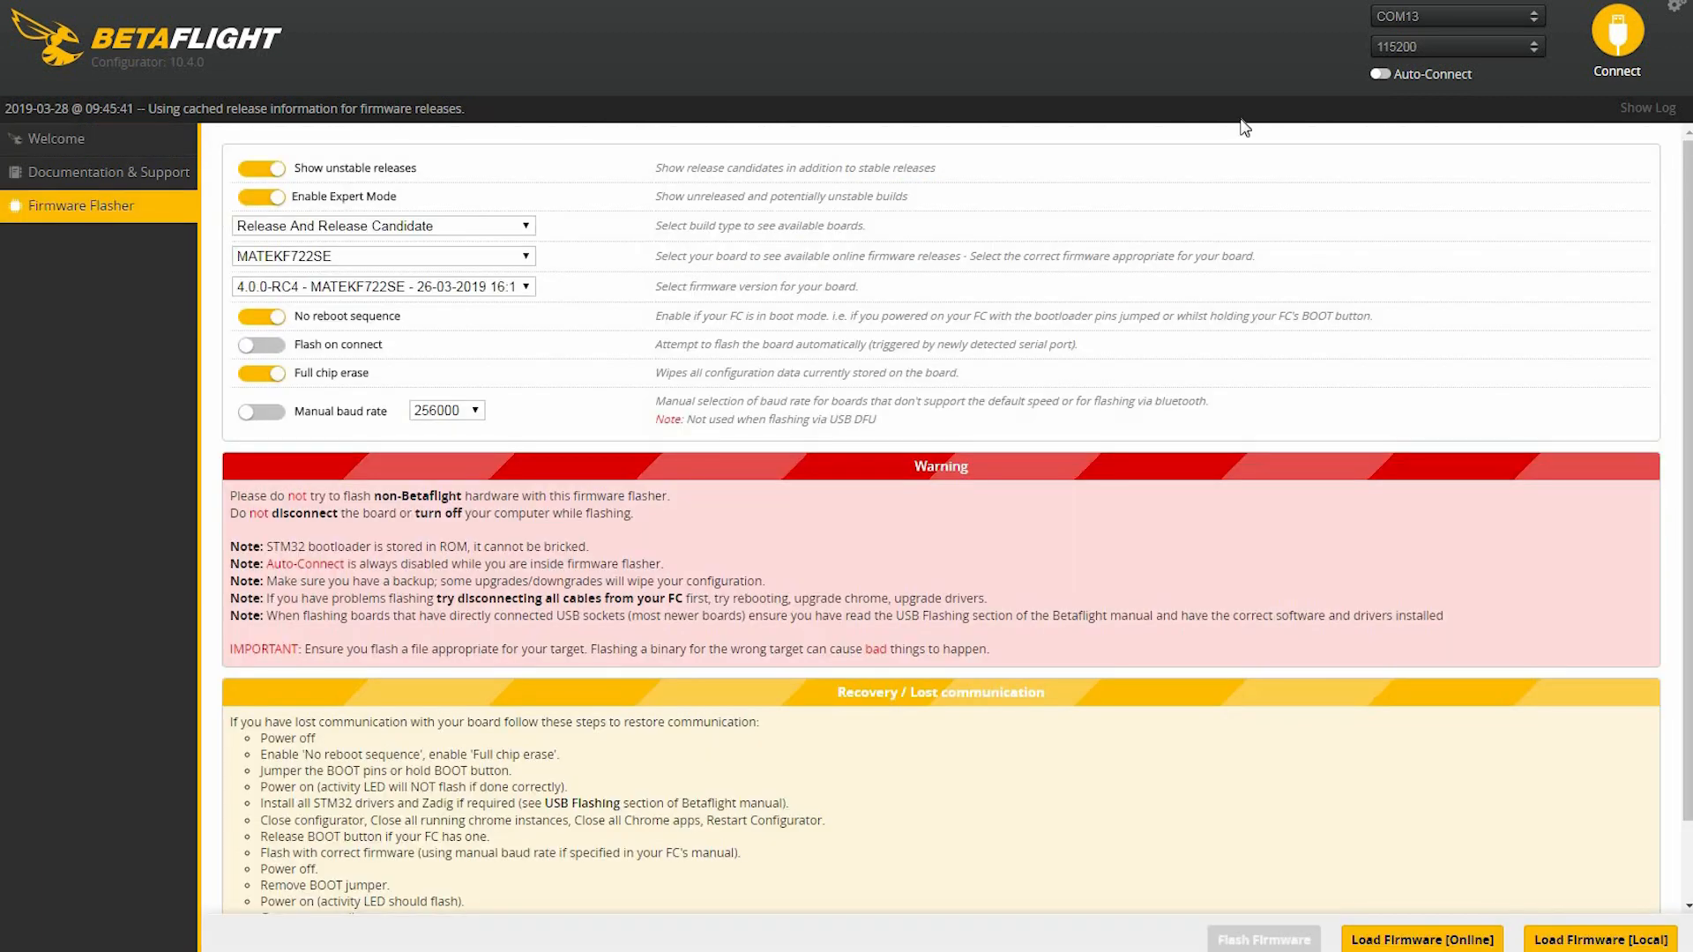
In Betaflight Configurator, connect to the flight controller on COM13, try to back up its configuration, and disconnect.
click(76, 146)
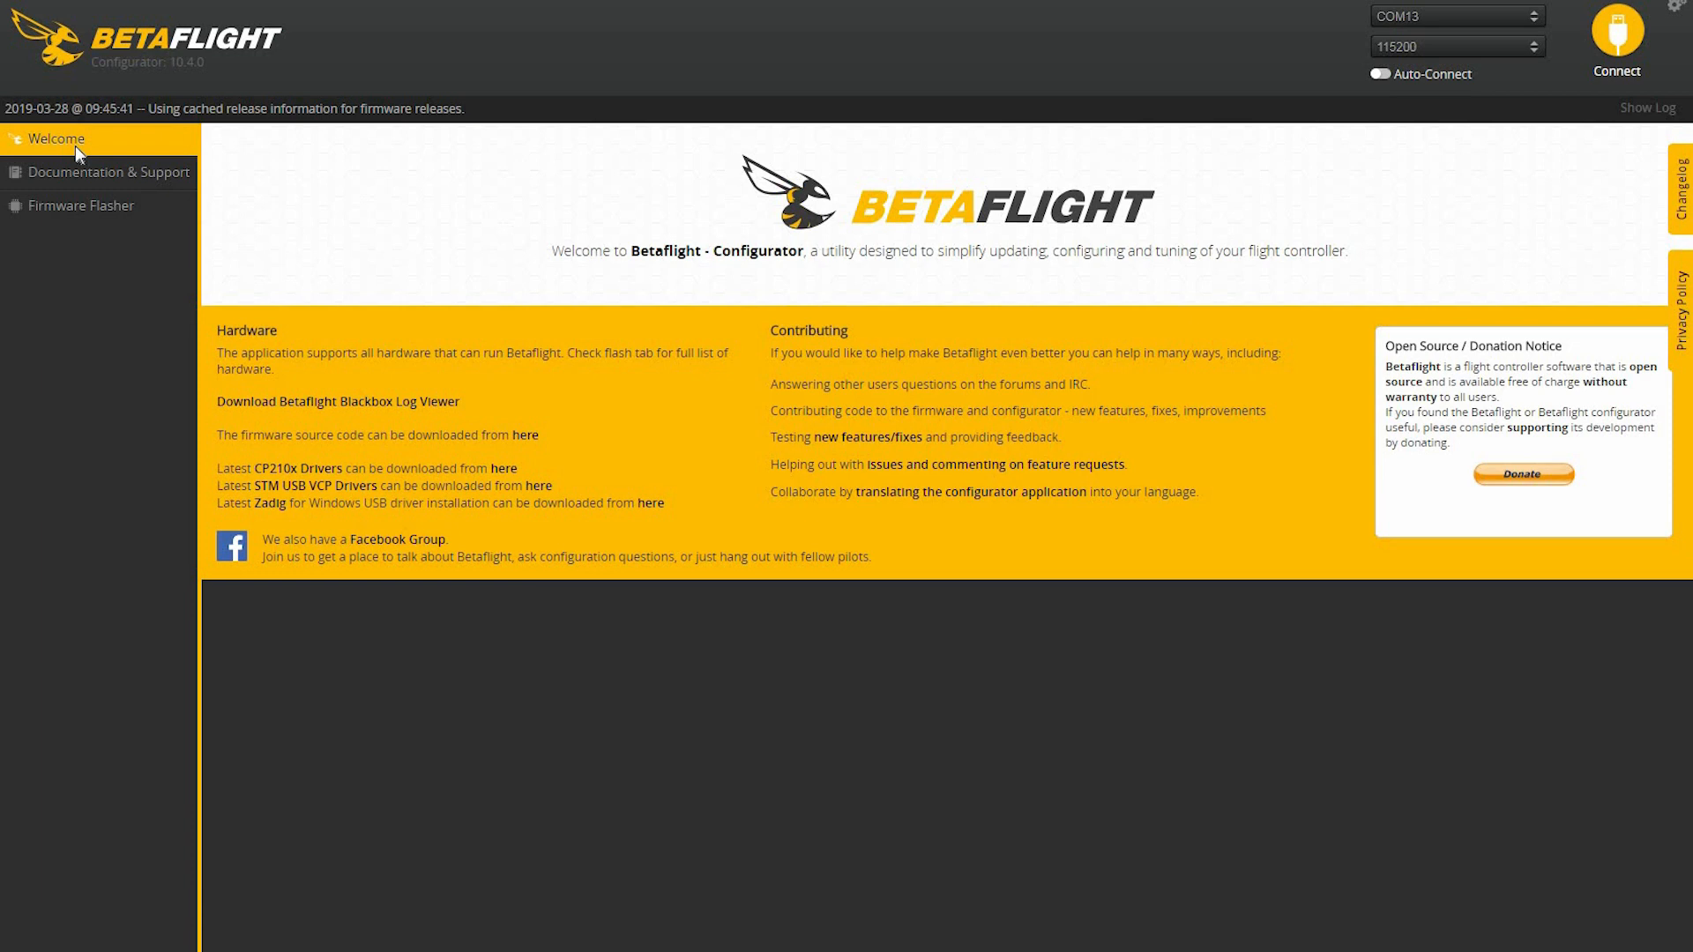
click(1619, 37)
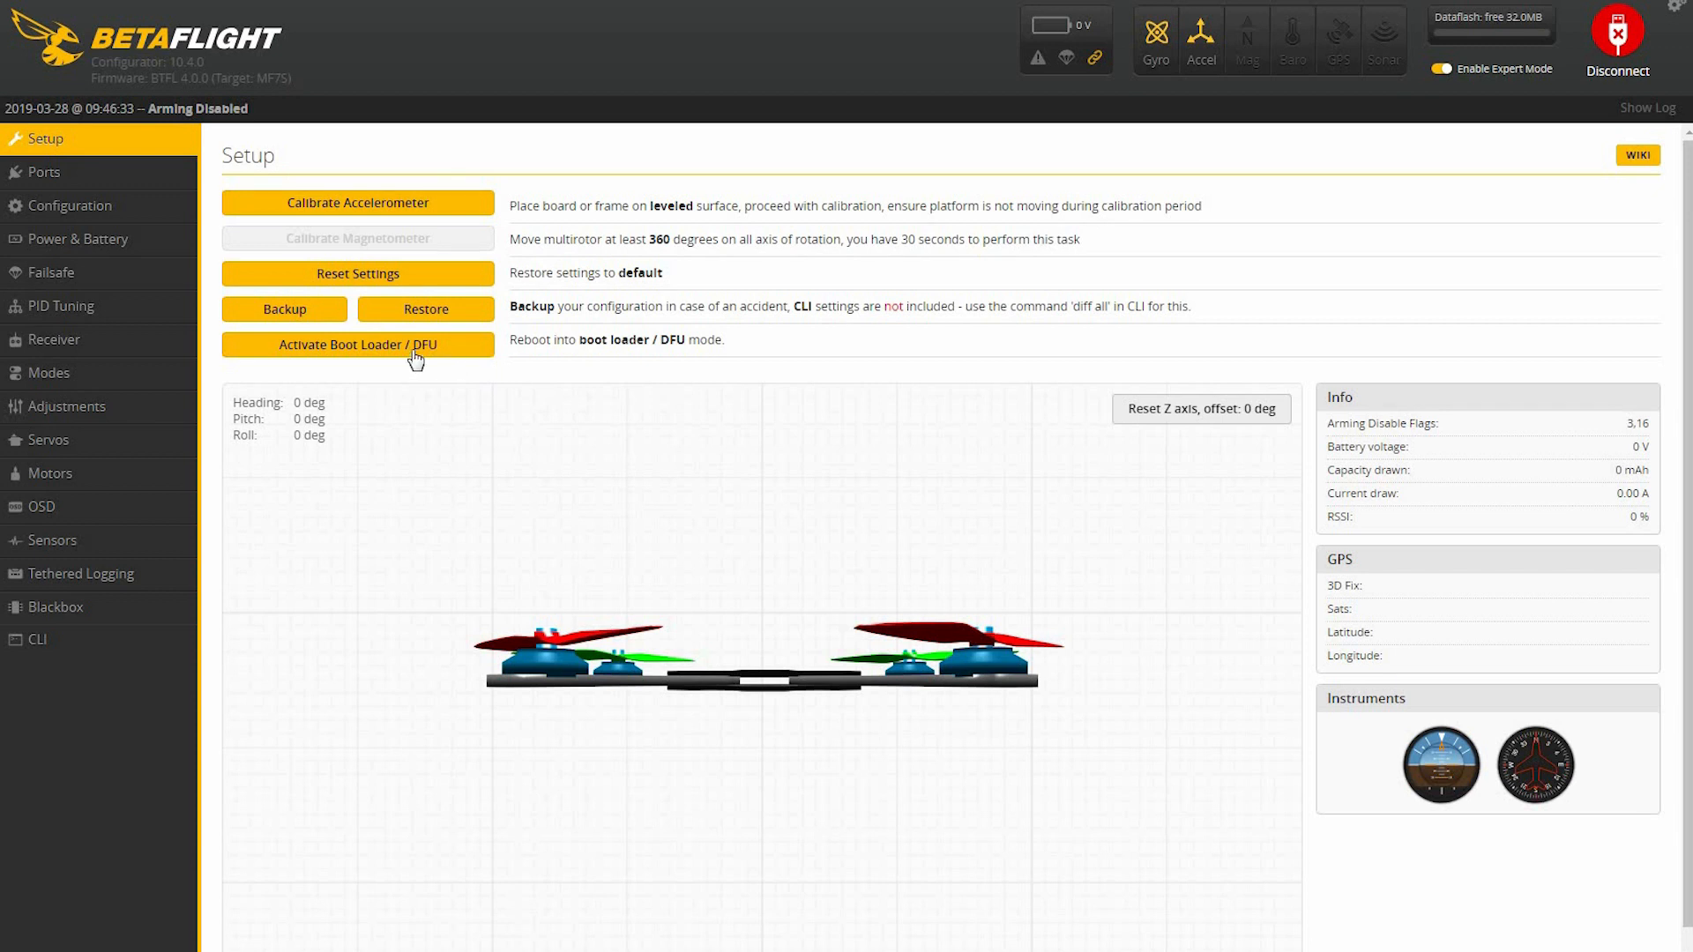
click(293, 315)
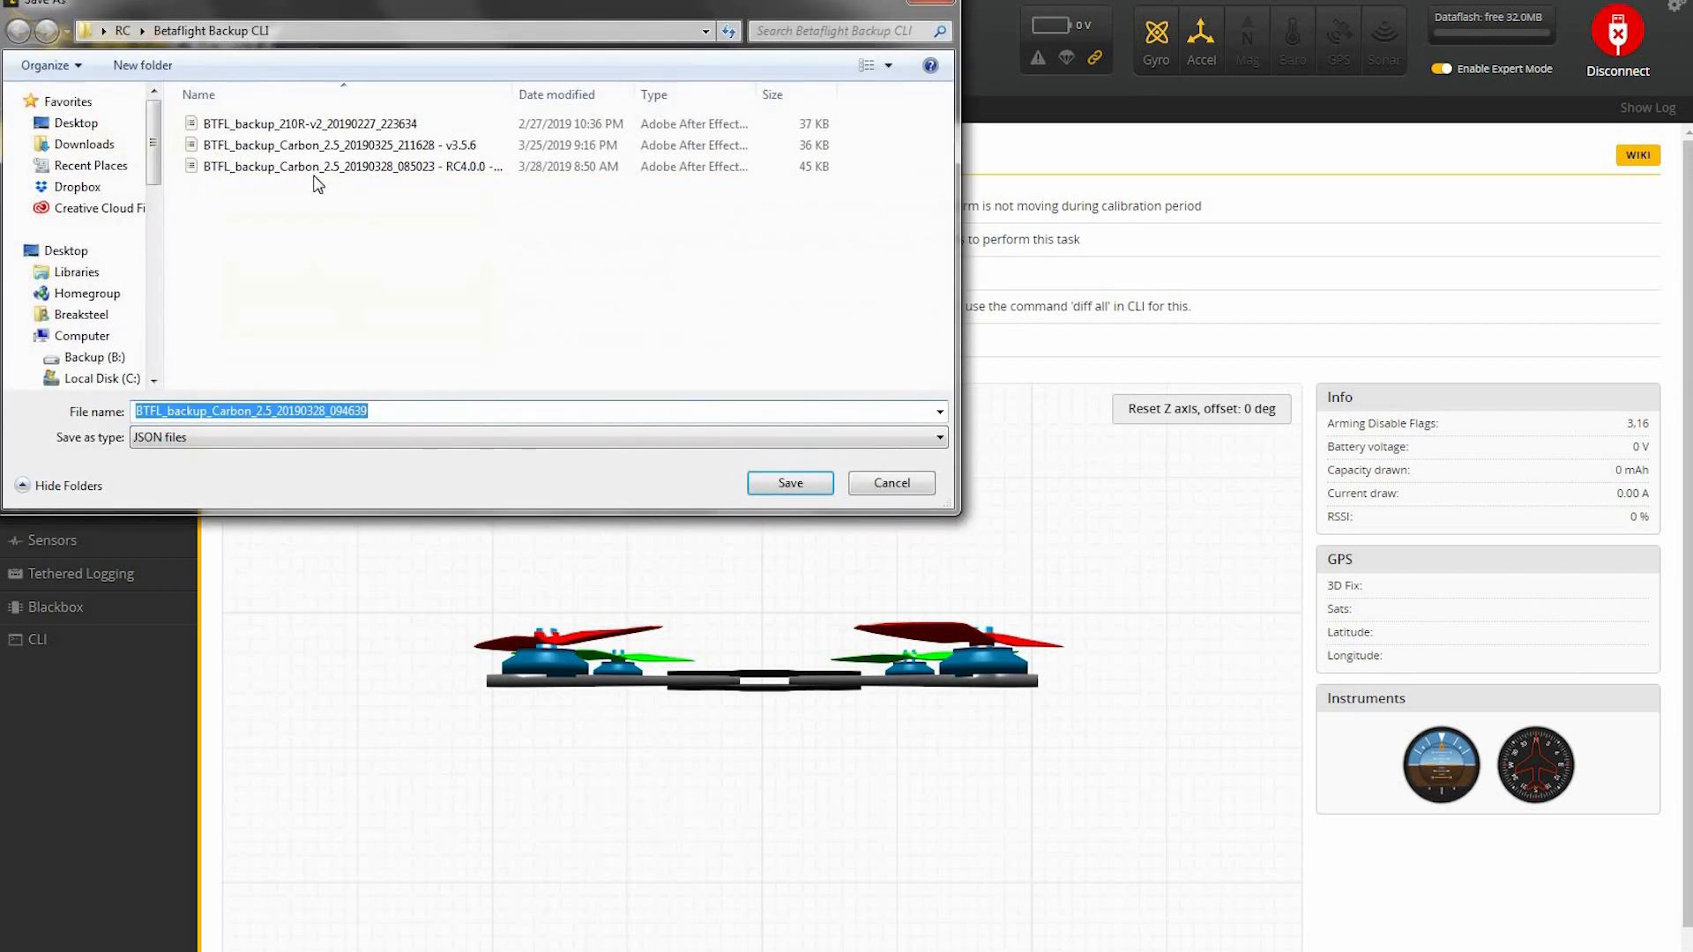
click(364, 169)
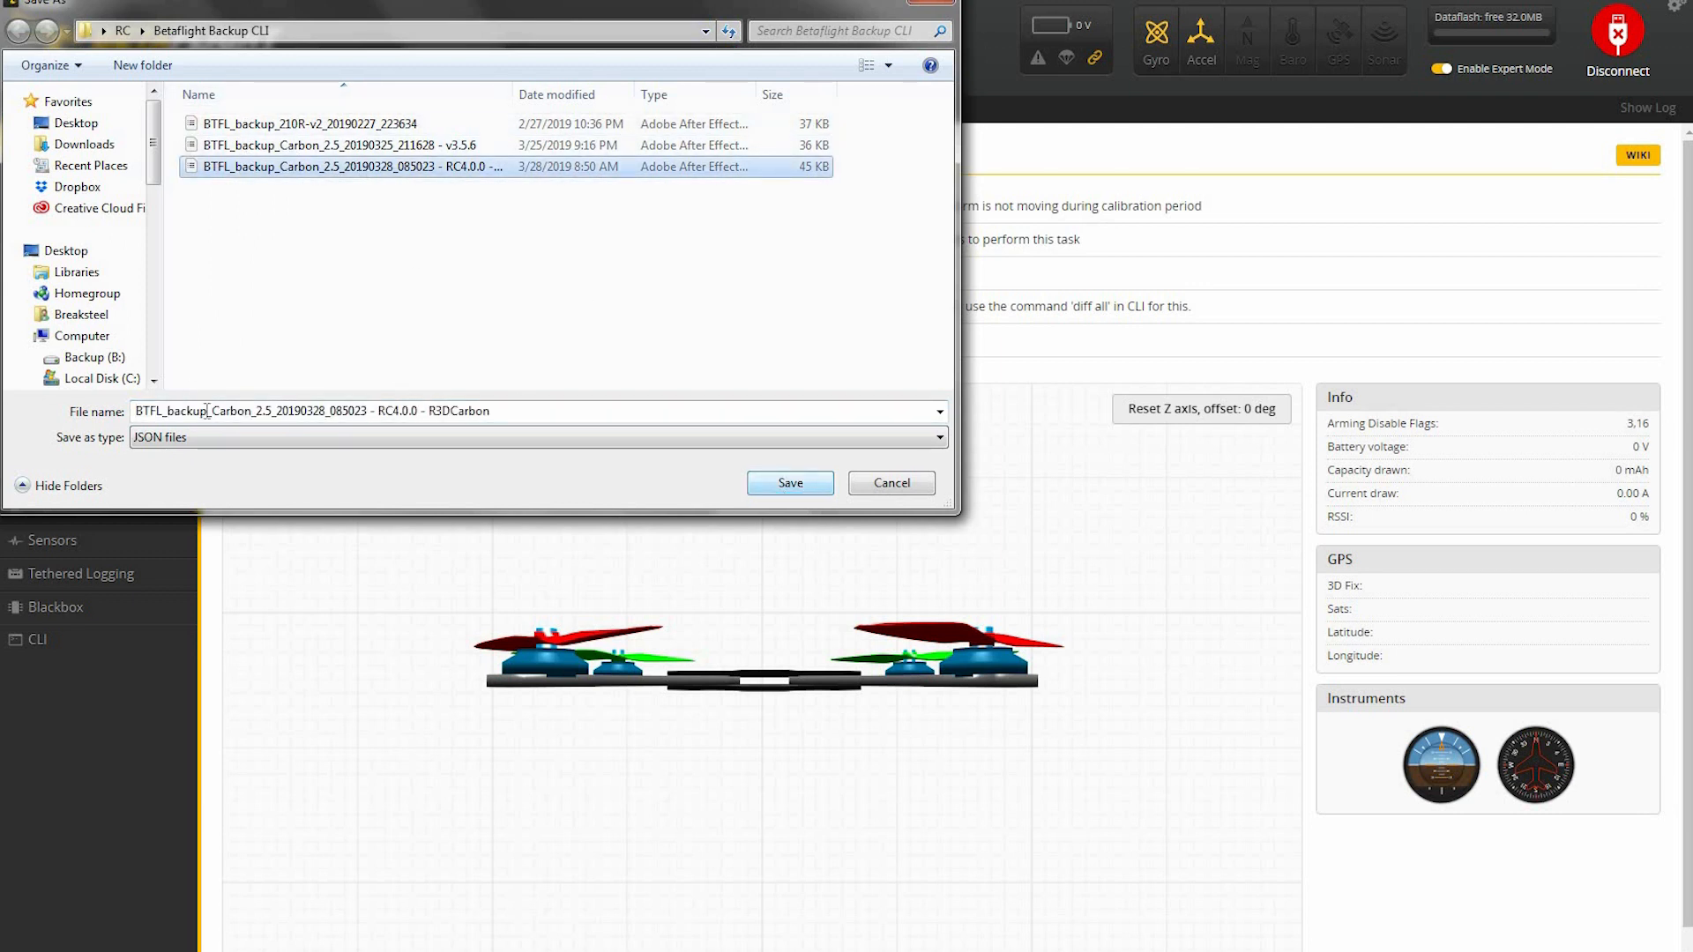
click(871, 490)
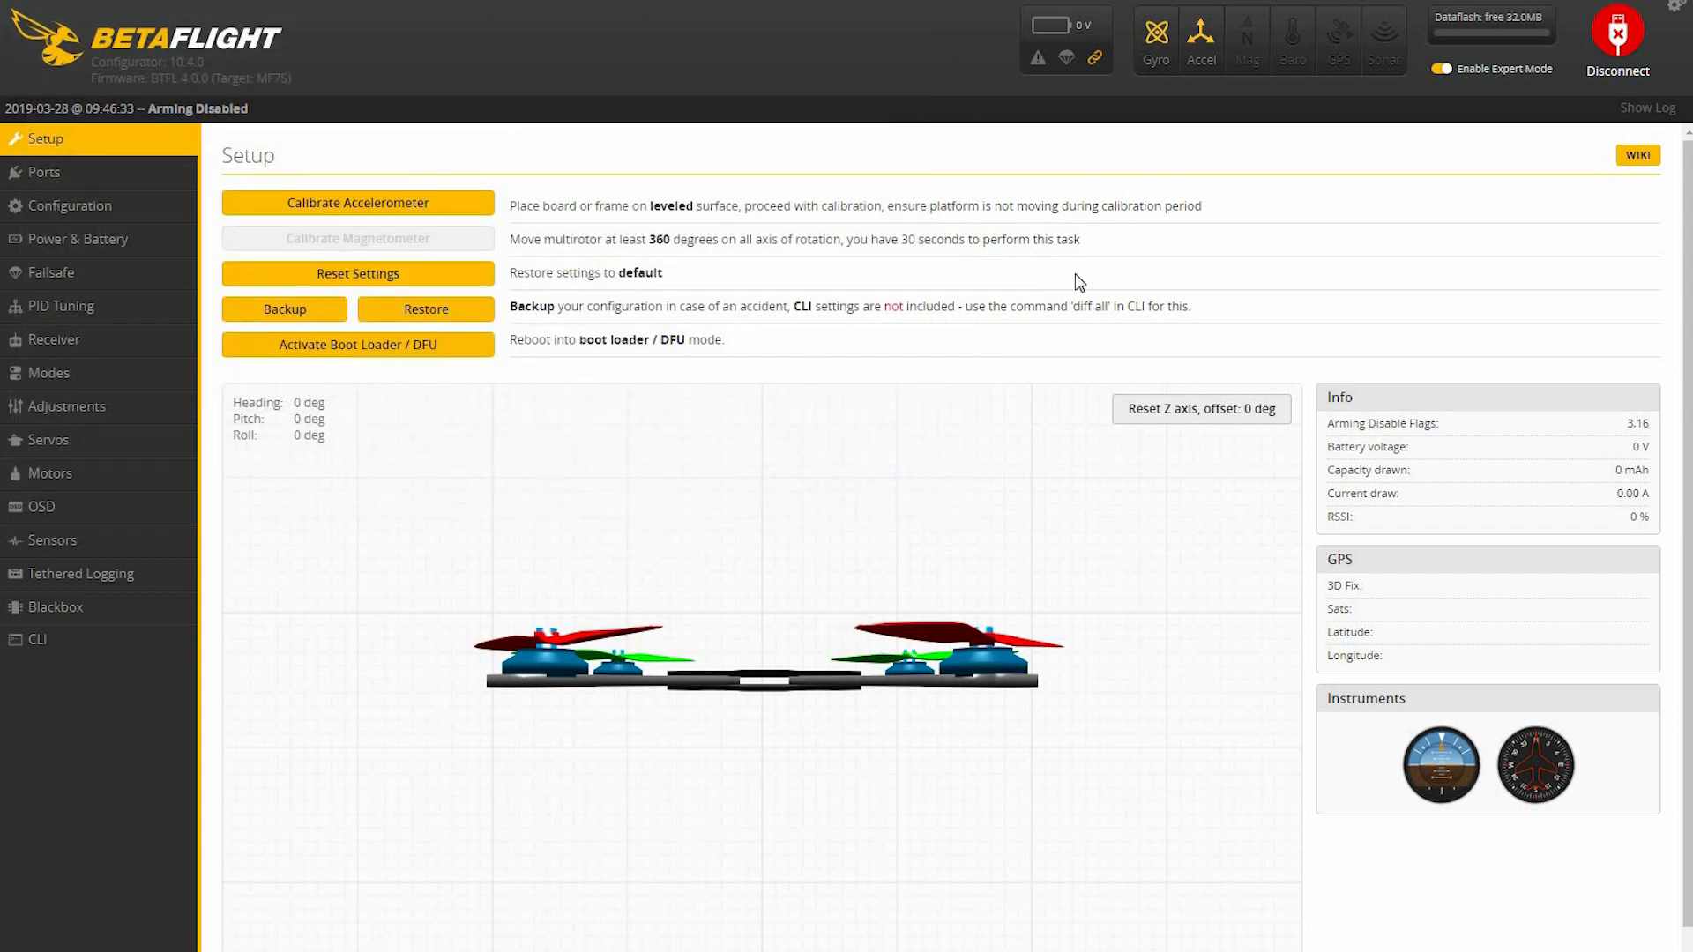
click(1617, 35)
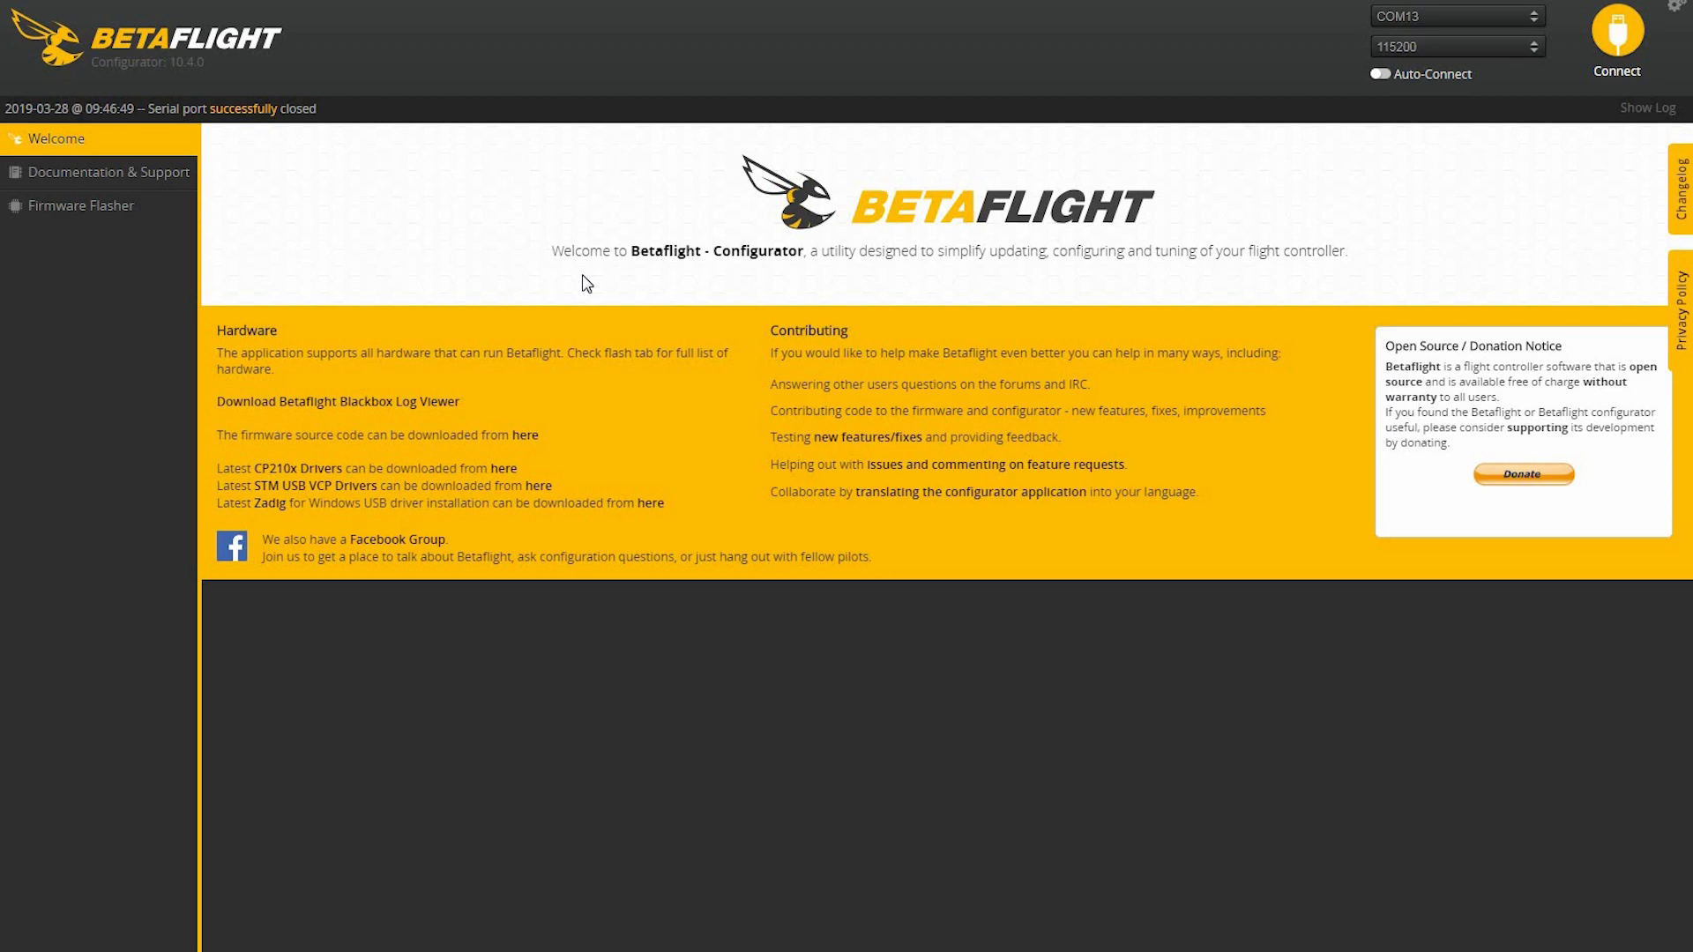
For flashing the MATEKF722SE board, choose the Release And Release Candidate build type and firmware version 4.0.0-RC4 dated 26-03-2019.
click(111, 208)
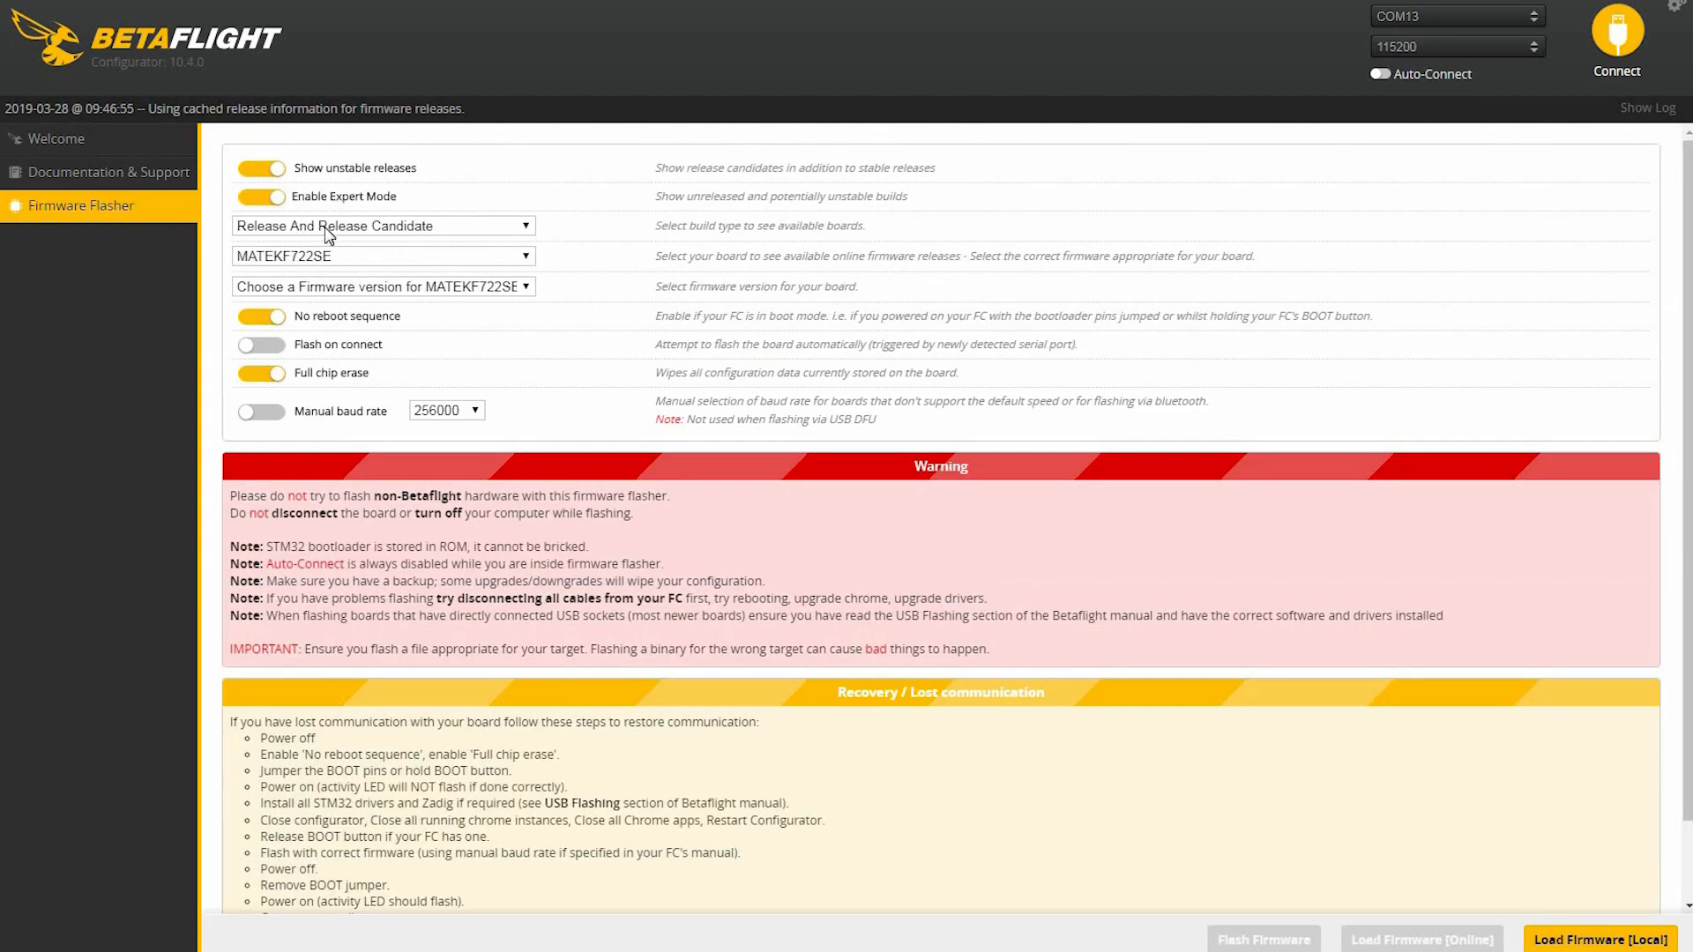
click(328, 231)
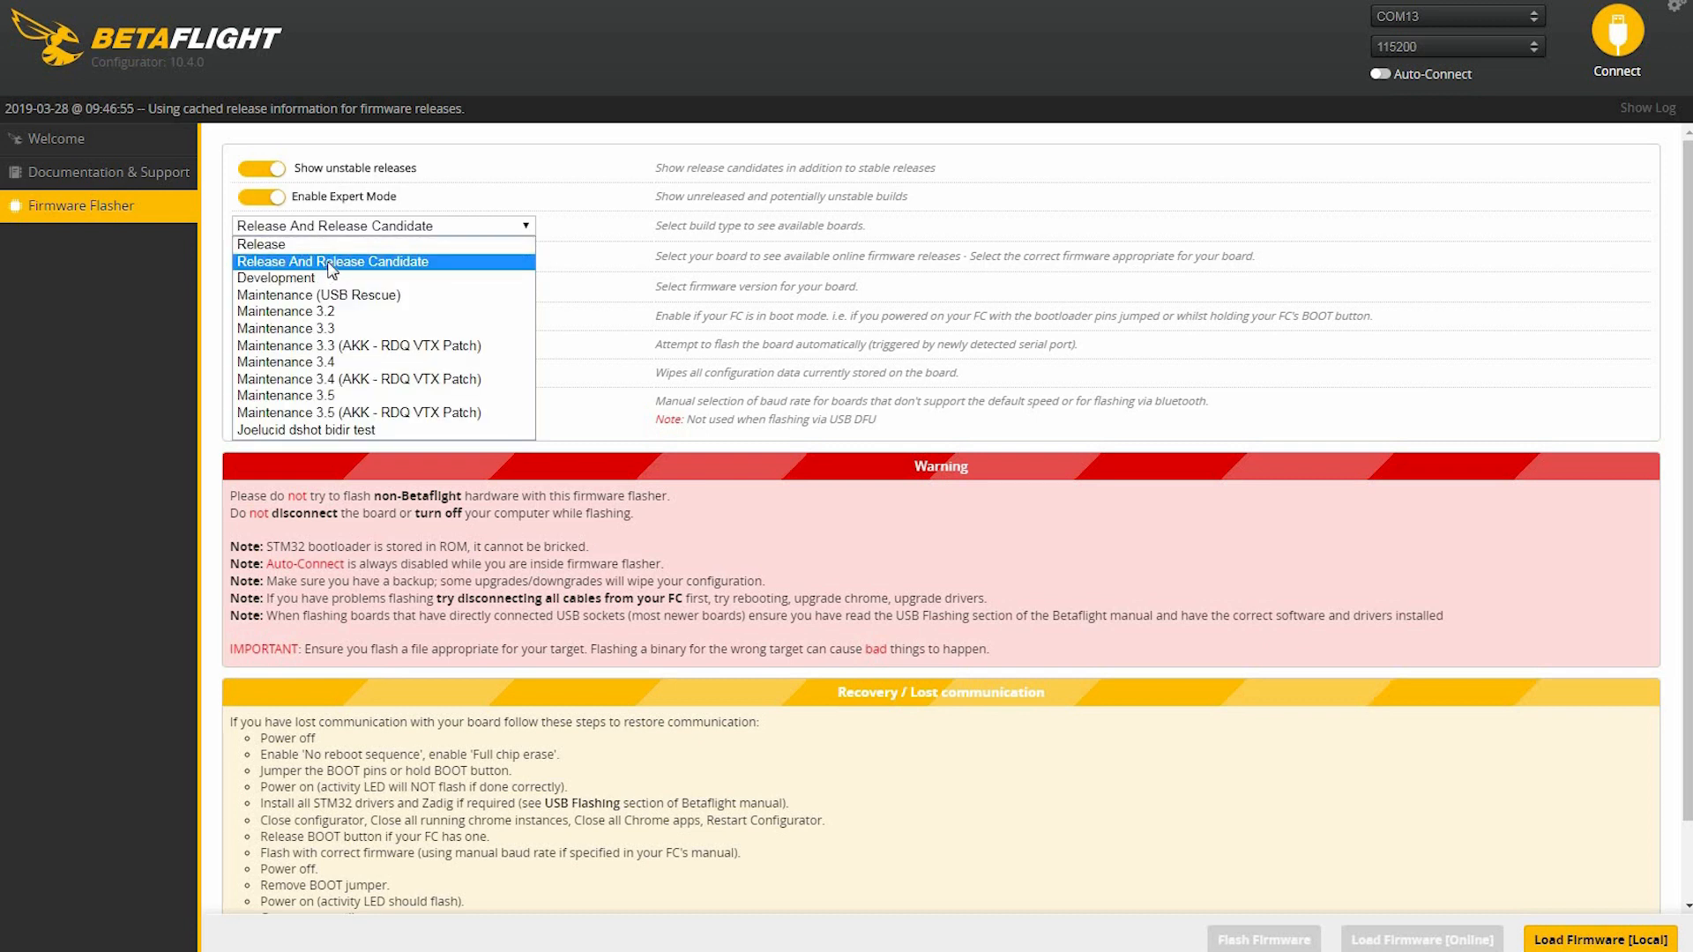
click(328, 269)
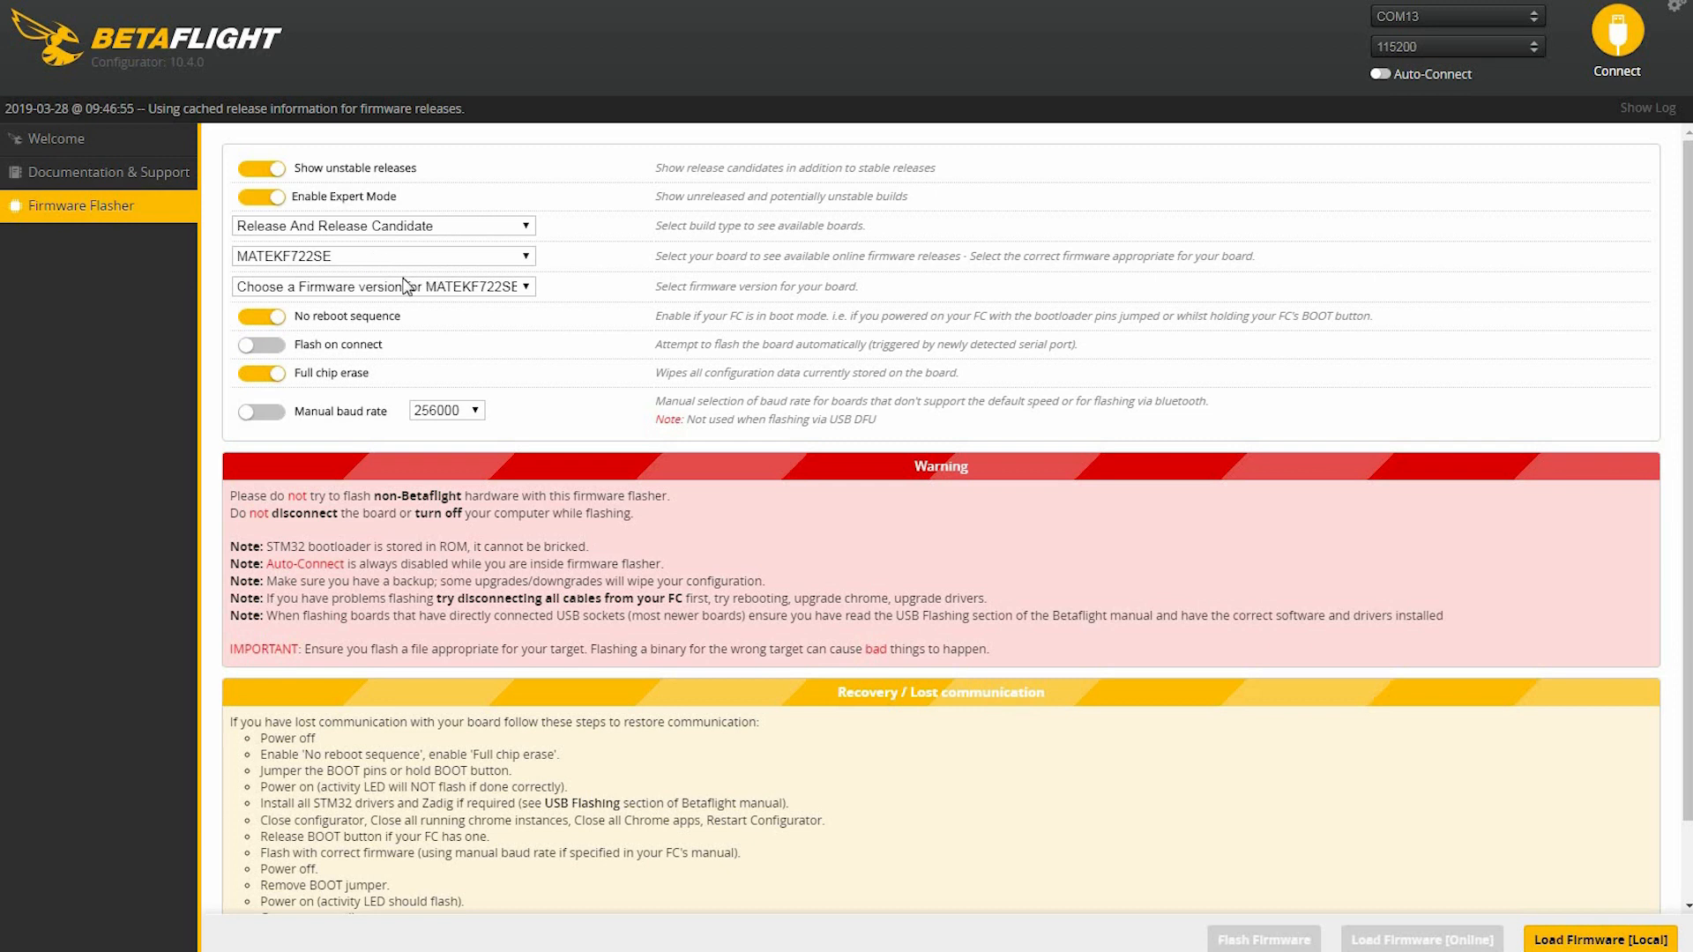
click(280, 287)
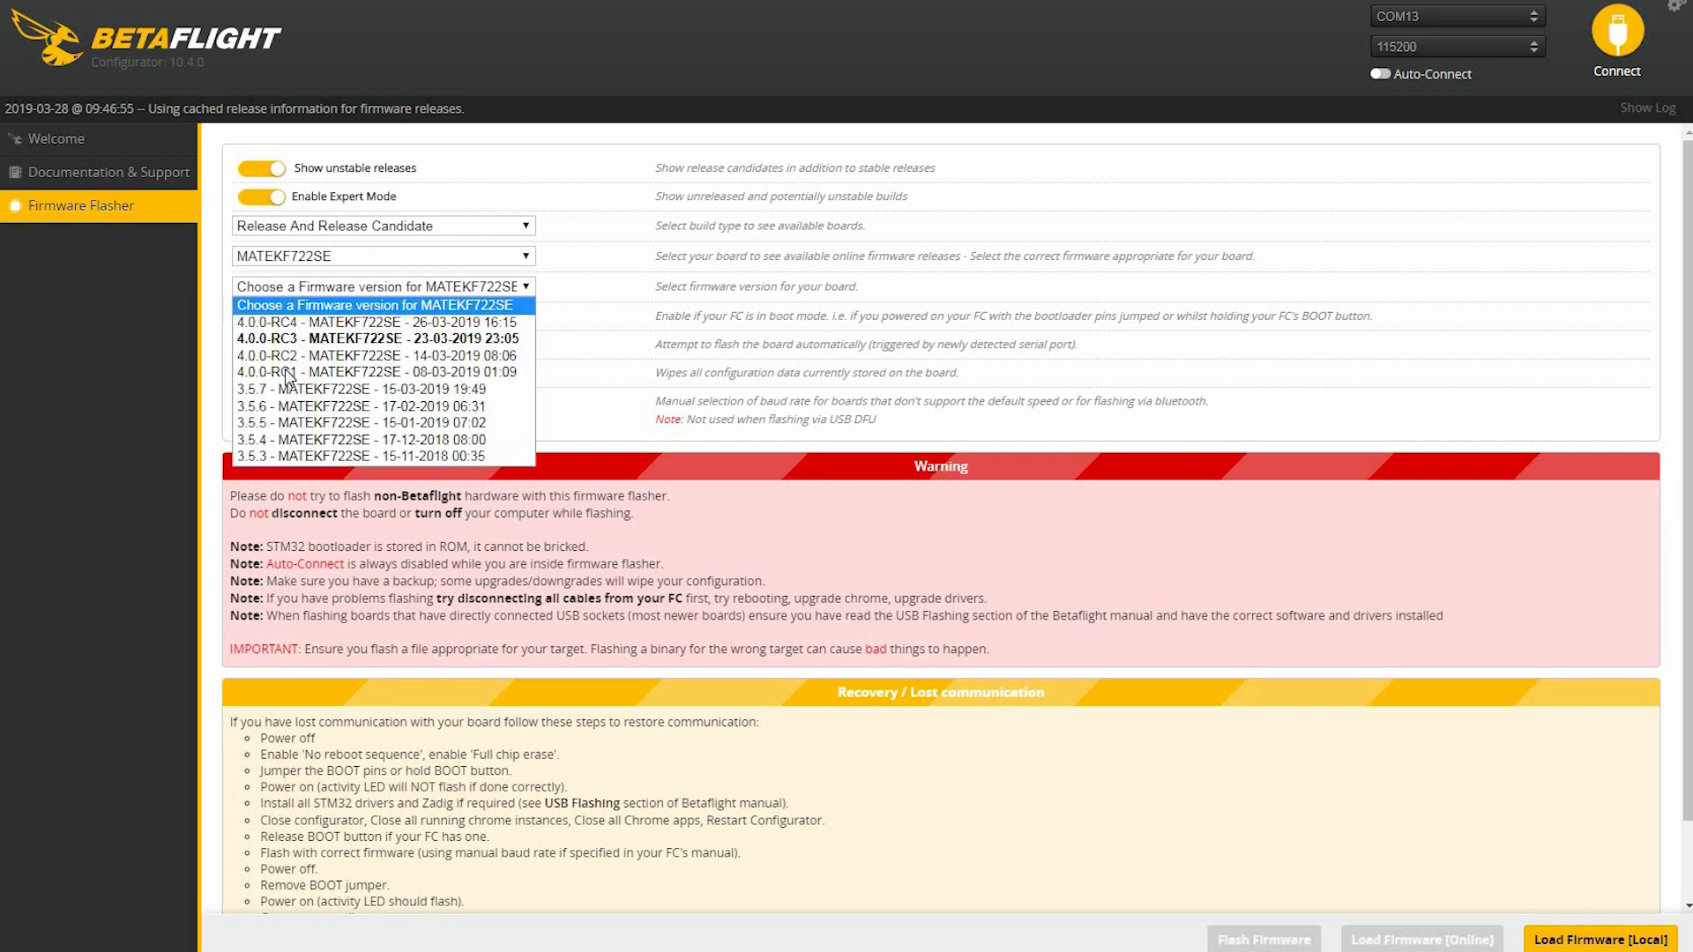
click(291, 322)
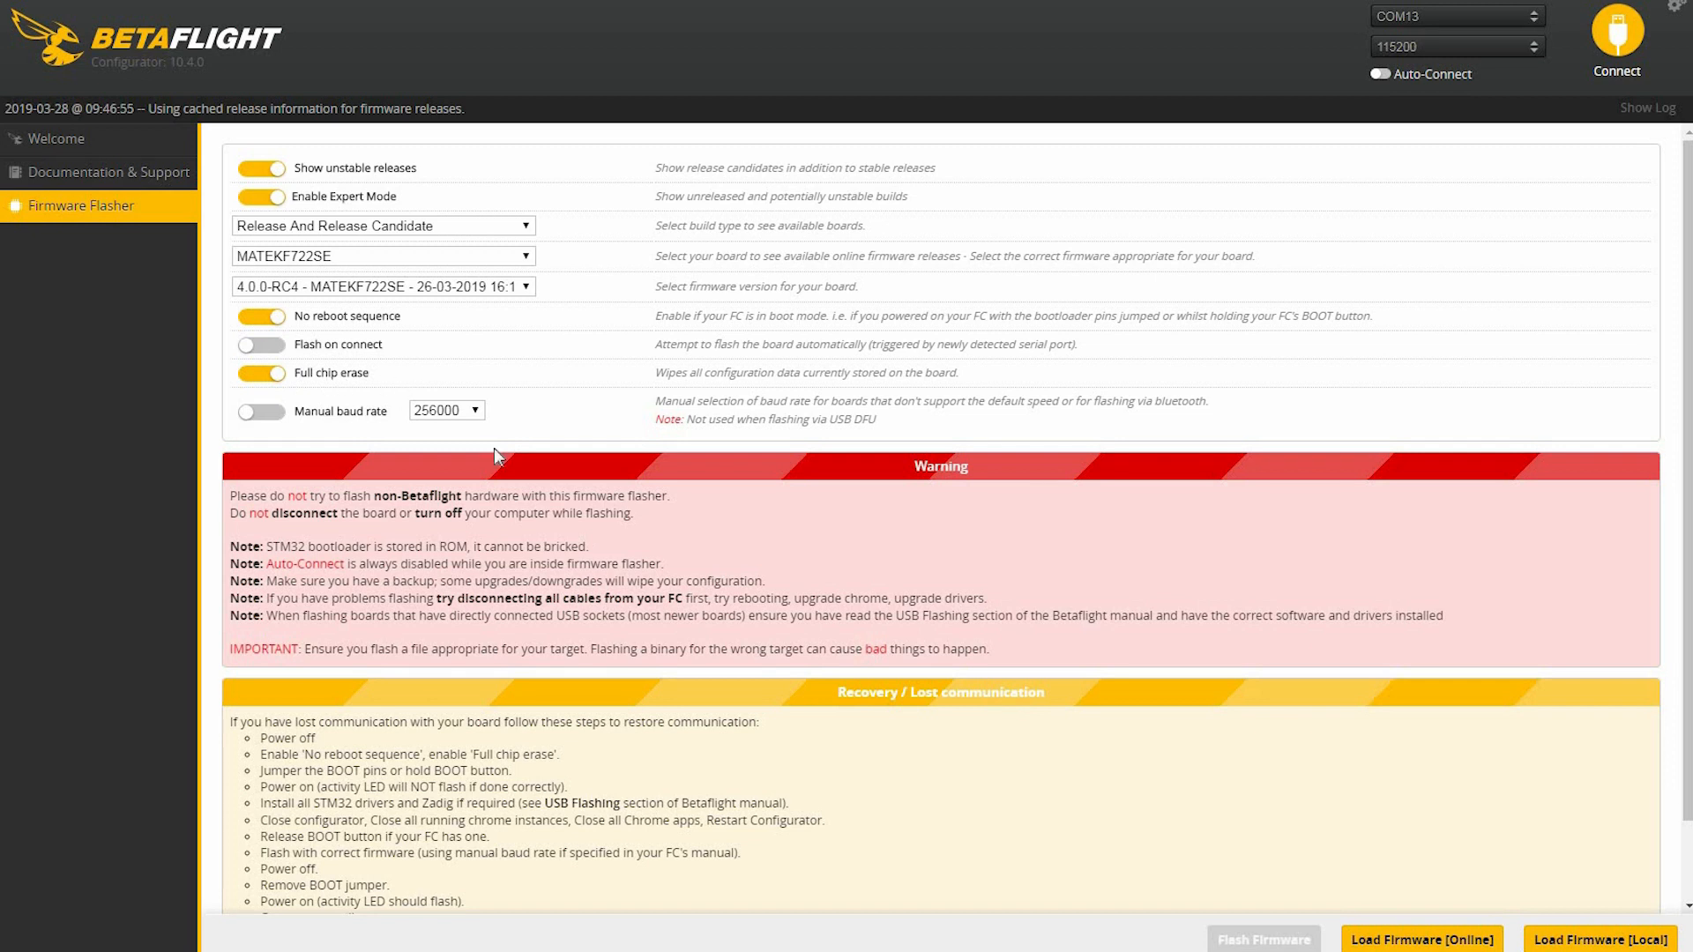
Load the selected firmware from the online source and review its version and release notes.
scroll(1187, 859, down, 1)
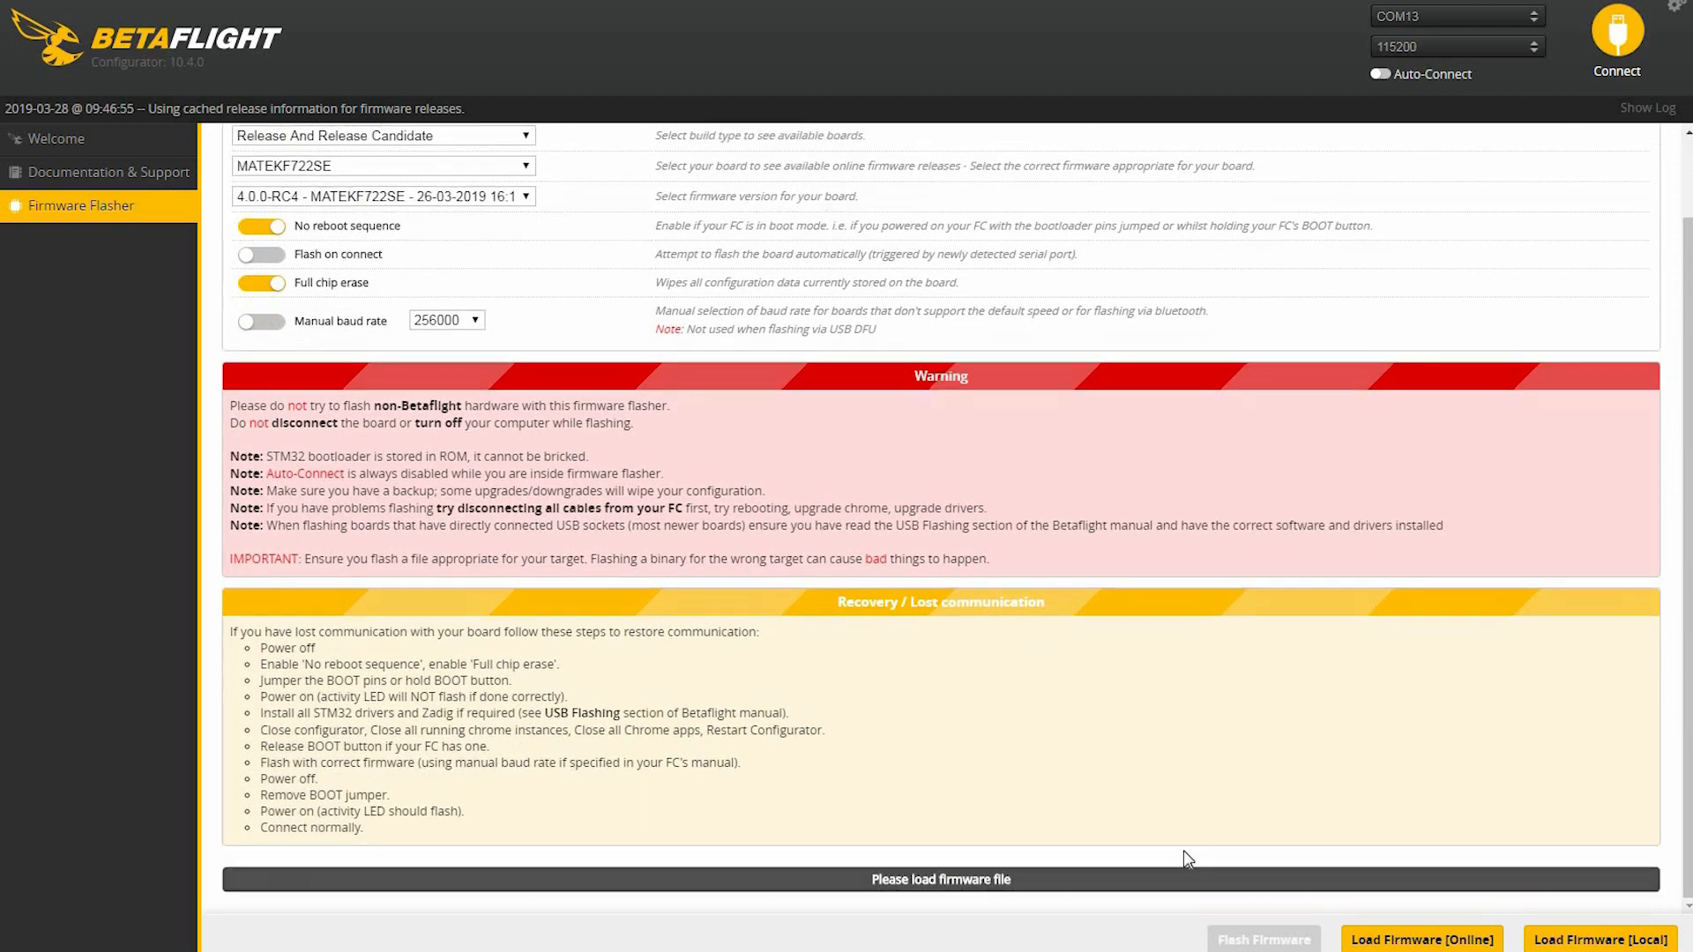
click(1410, 942)
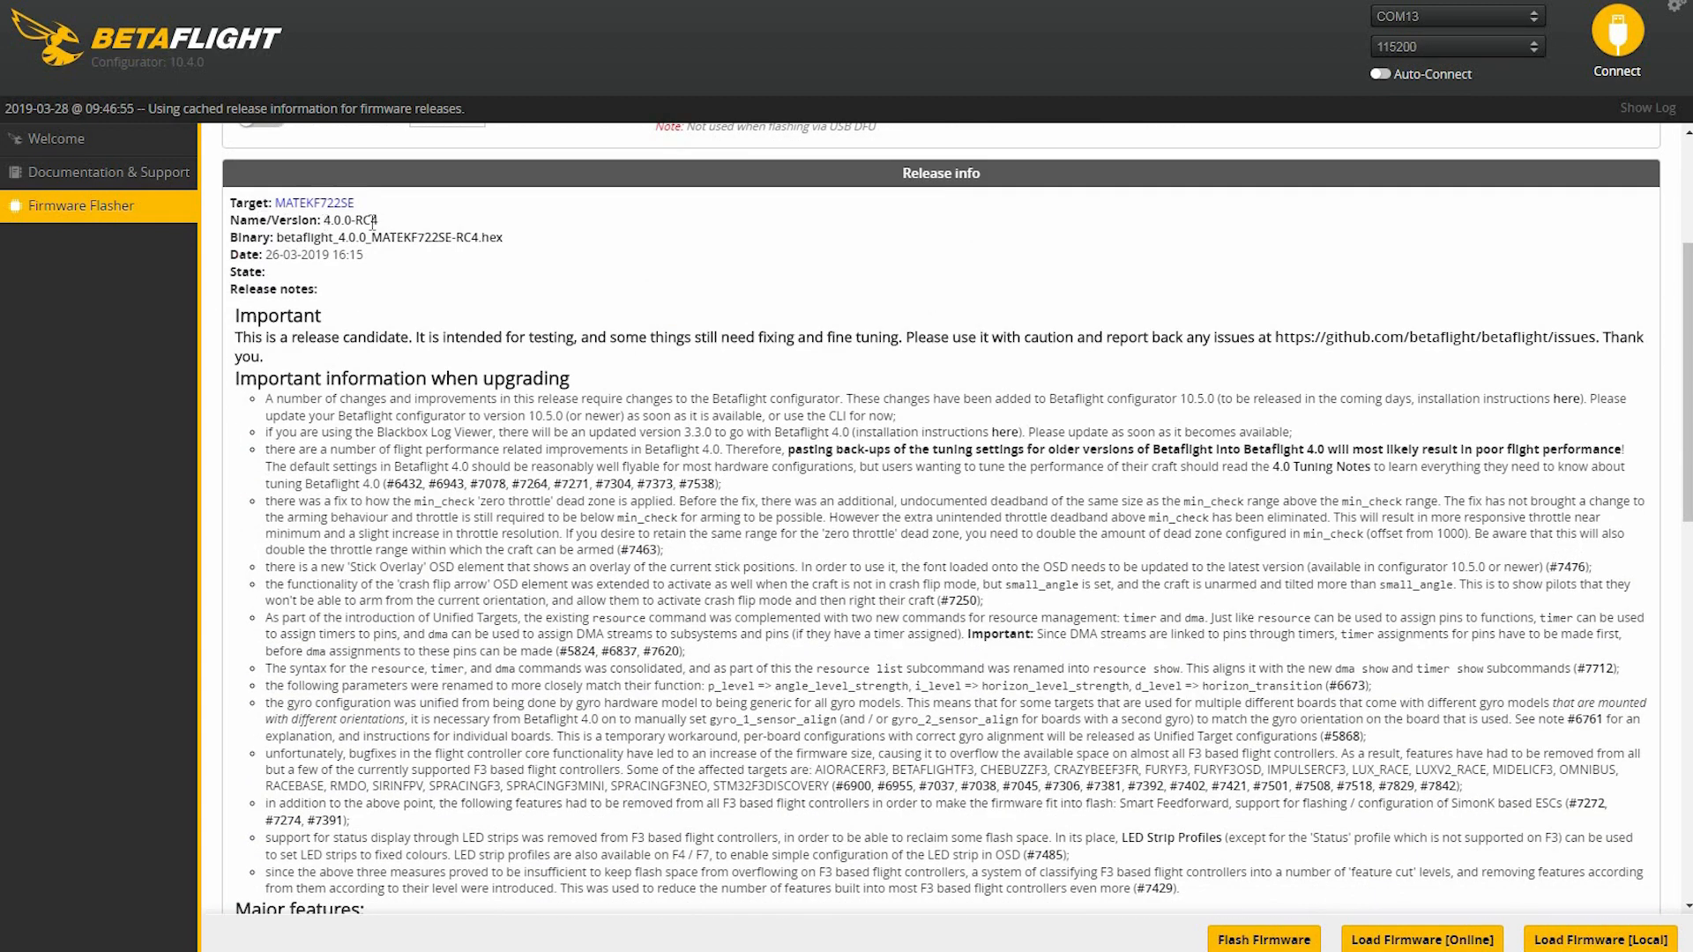
drag(372, 222, 260, 221)
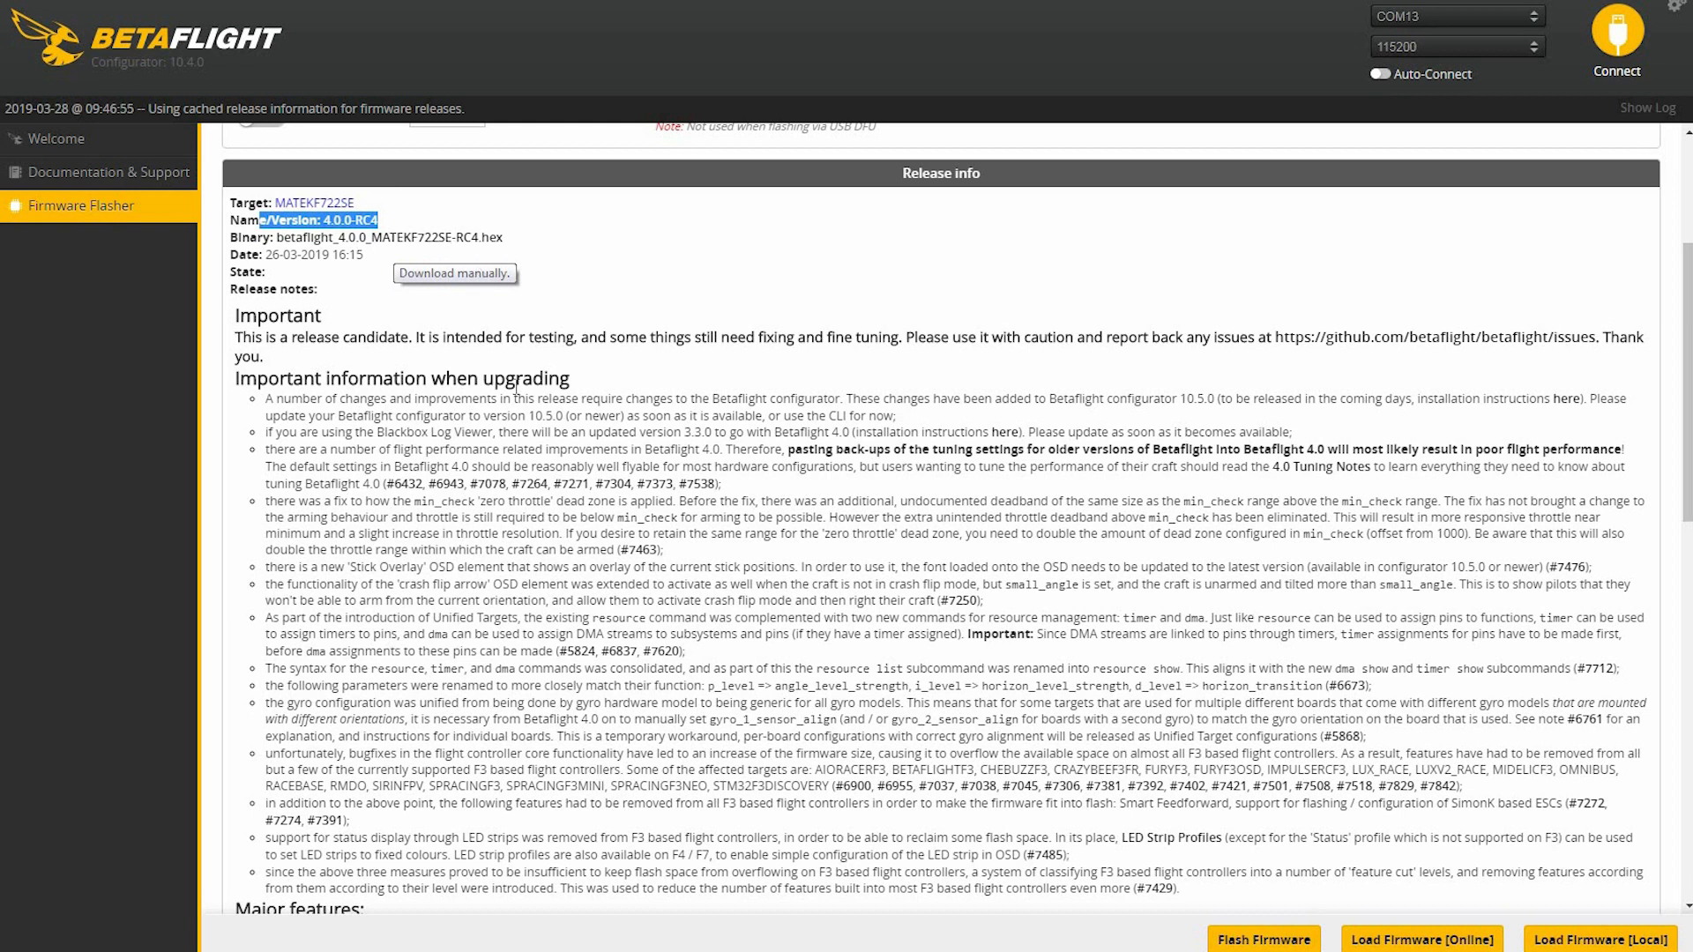
scroll(566, 331, down, 1)
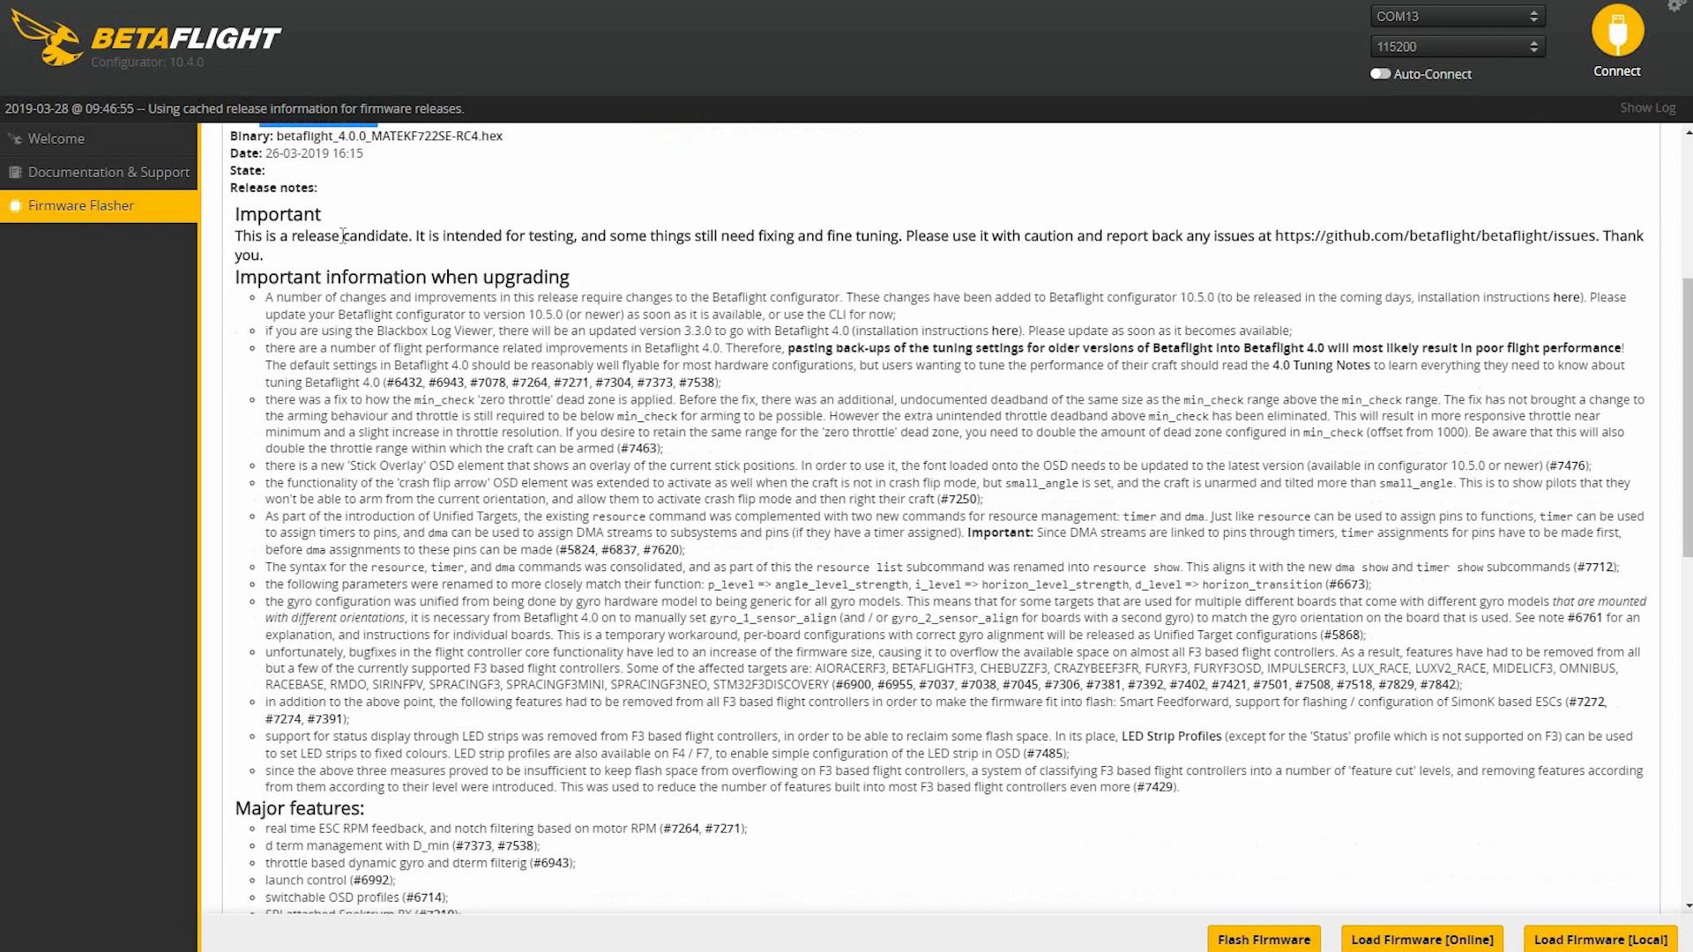
drag(316, 236, 915, 630)
click(694, 527)
scroll(701, 541, down, 9)
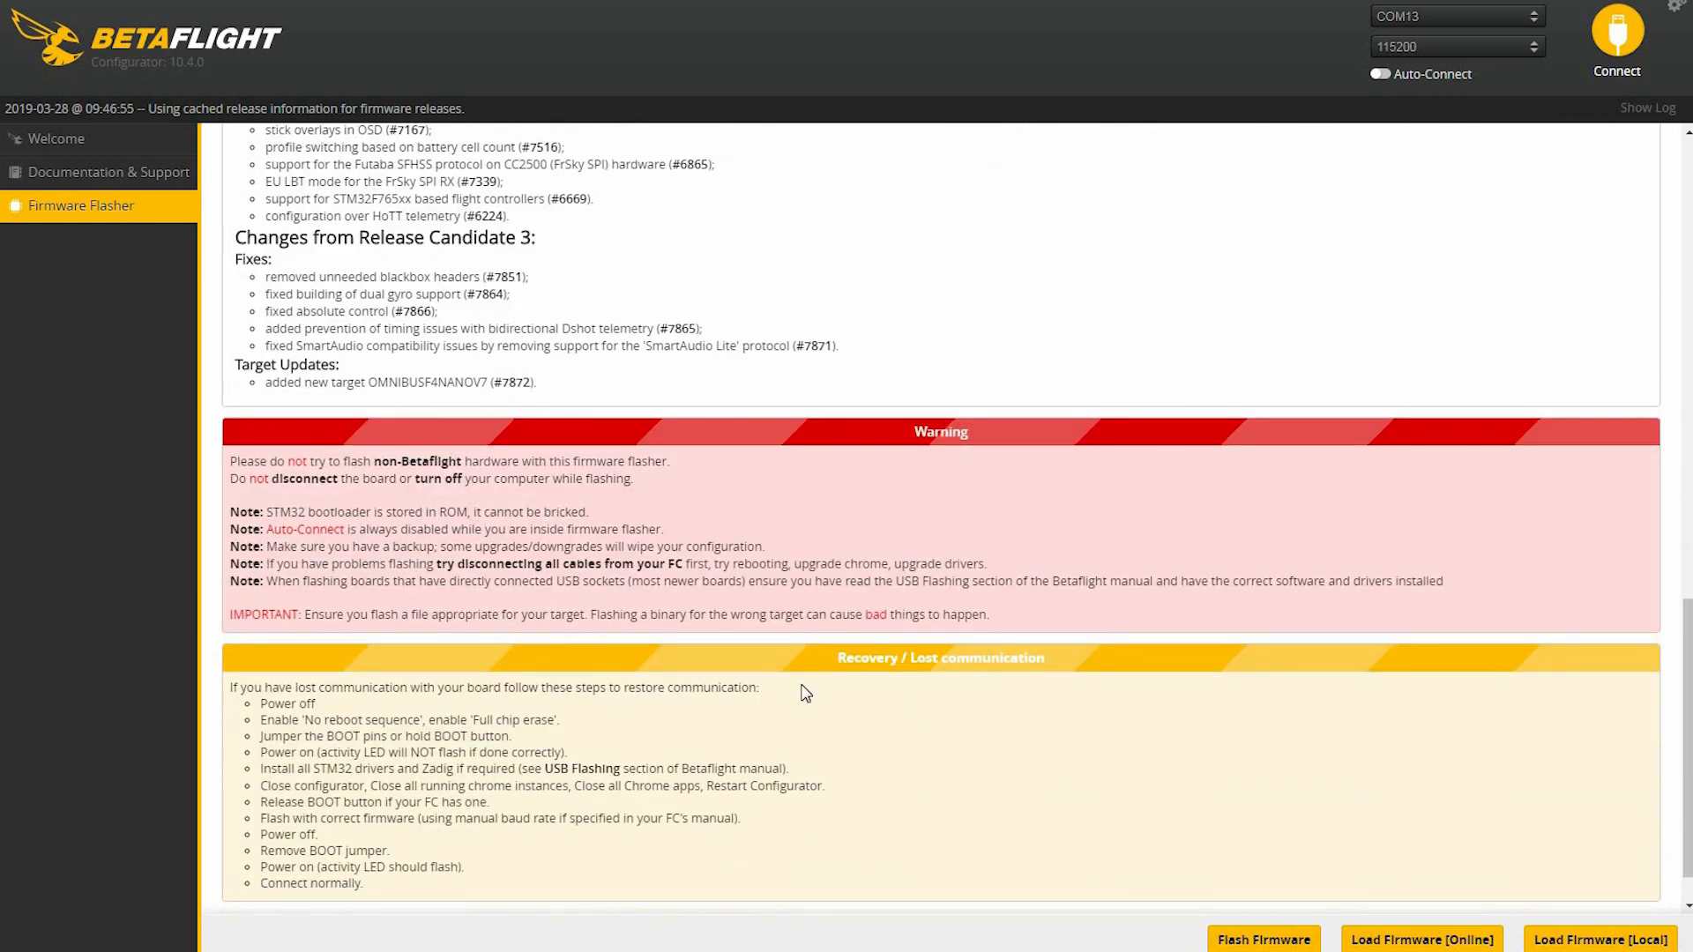
Flash the loaded firmware onto the flight controller, retrying with the board in DFU mode.
click(1262, 941)
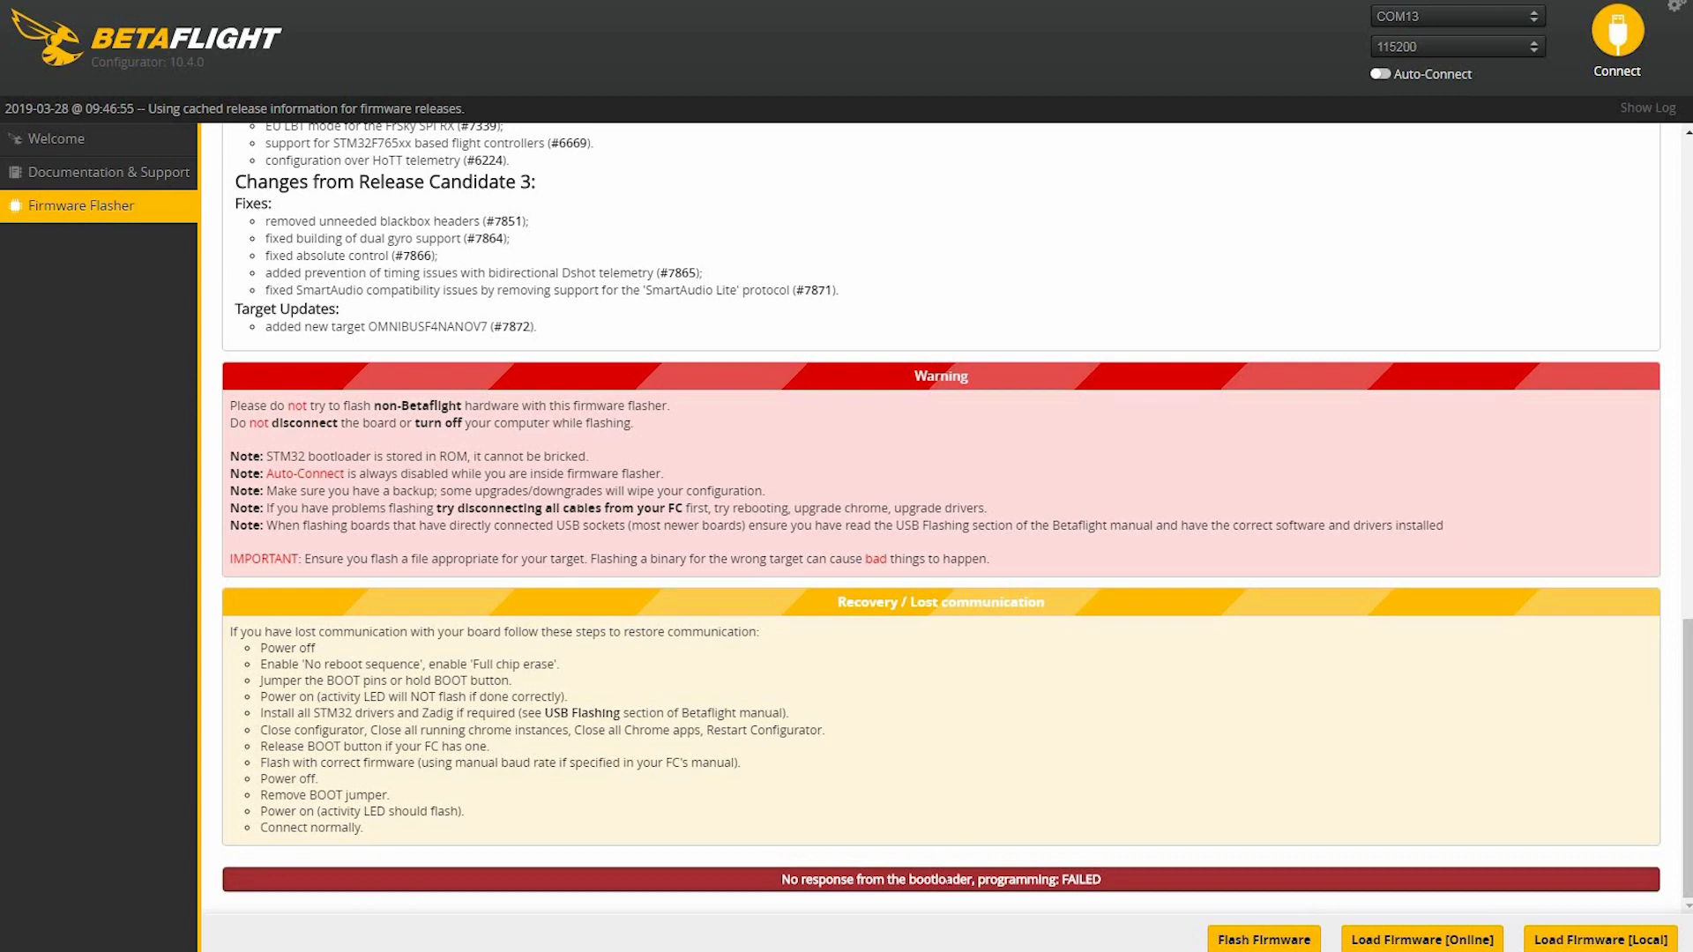
drag(1131, 882, 772, 893)
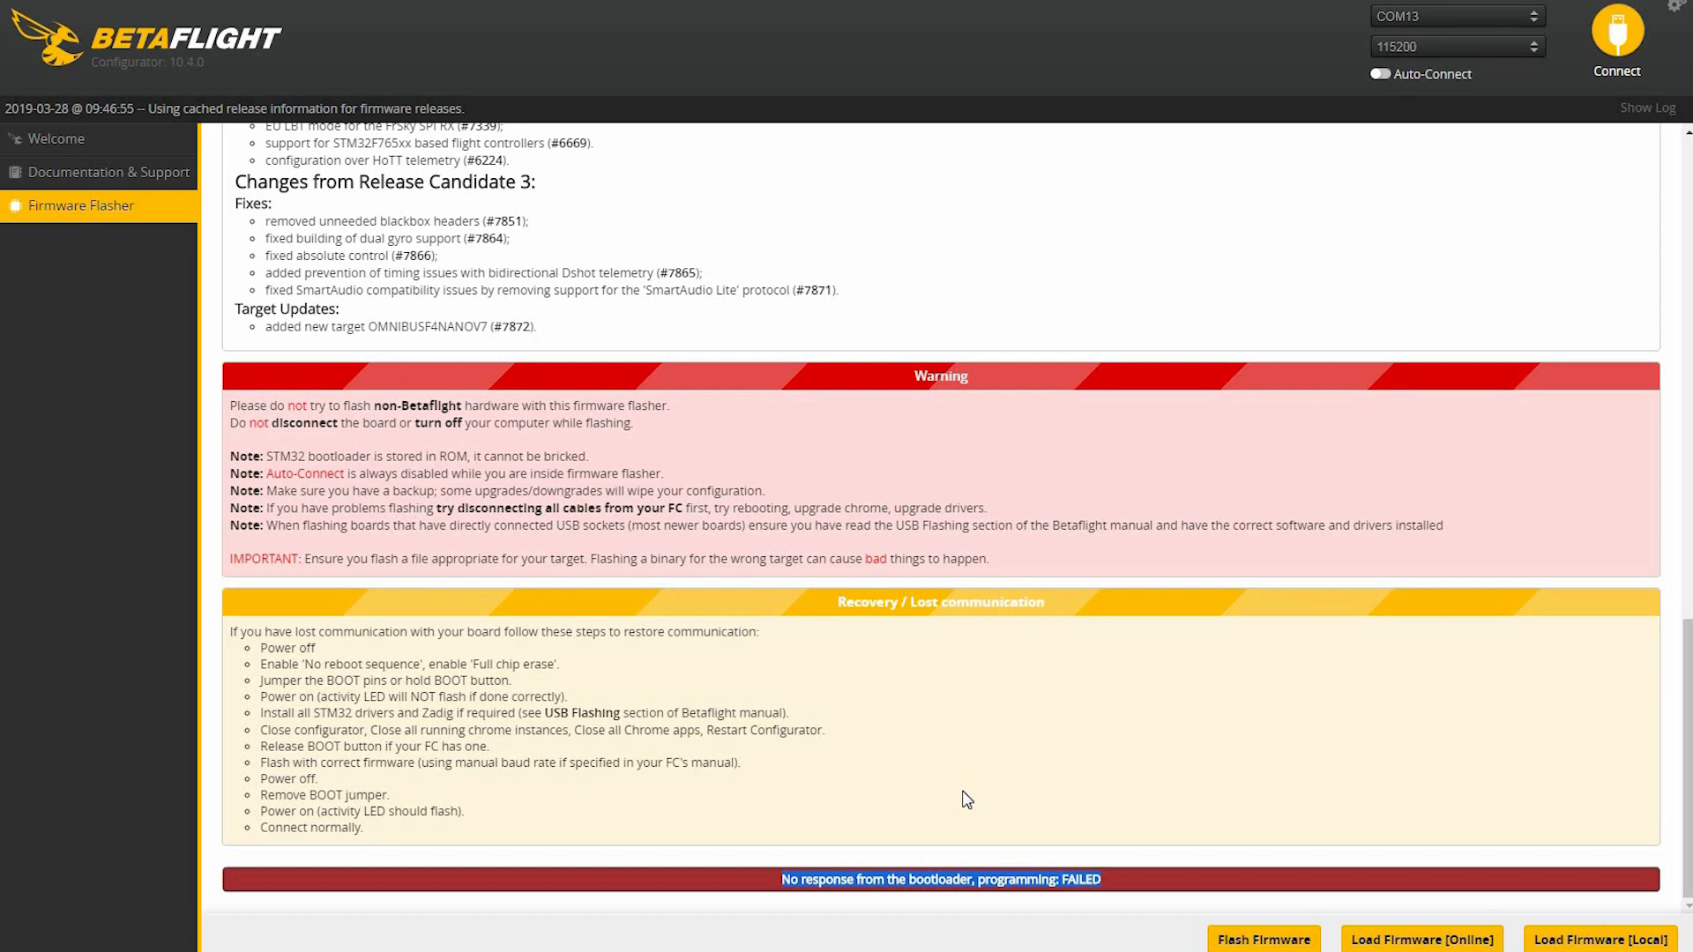
click(1216, 931)
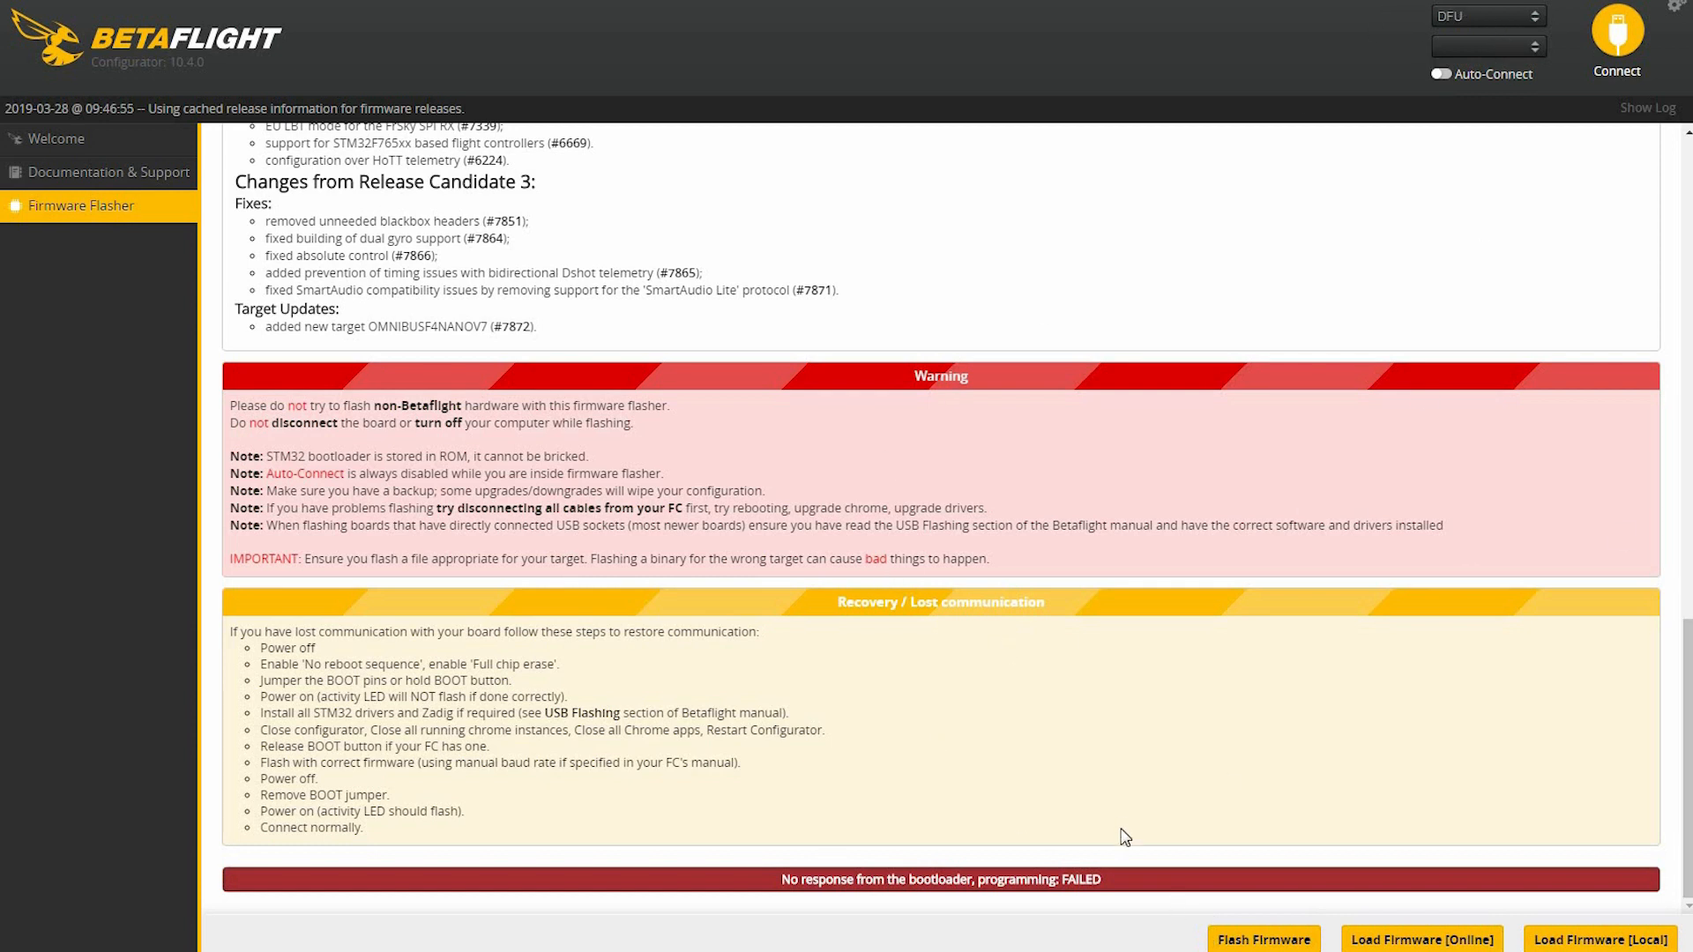
click(1291, 942)
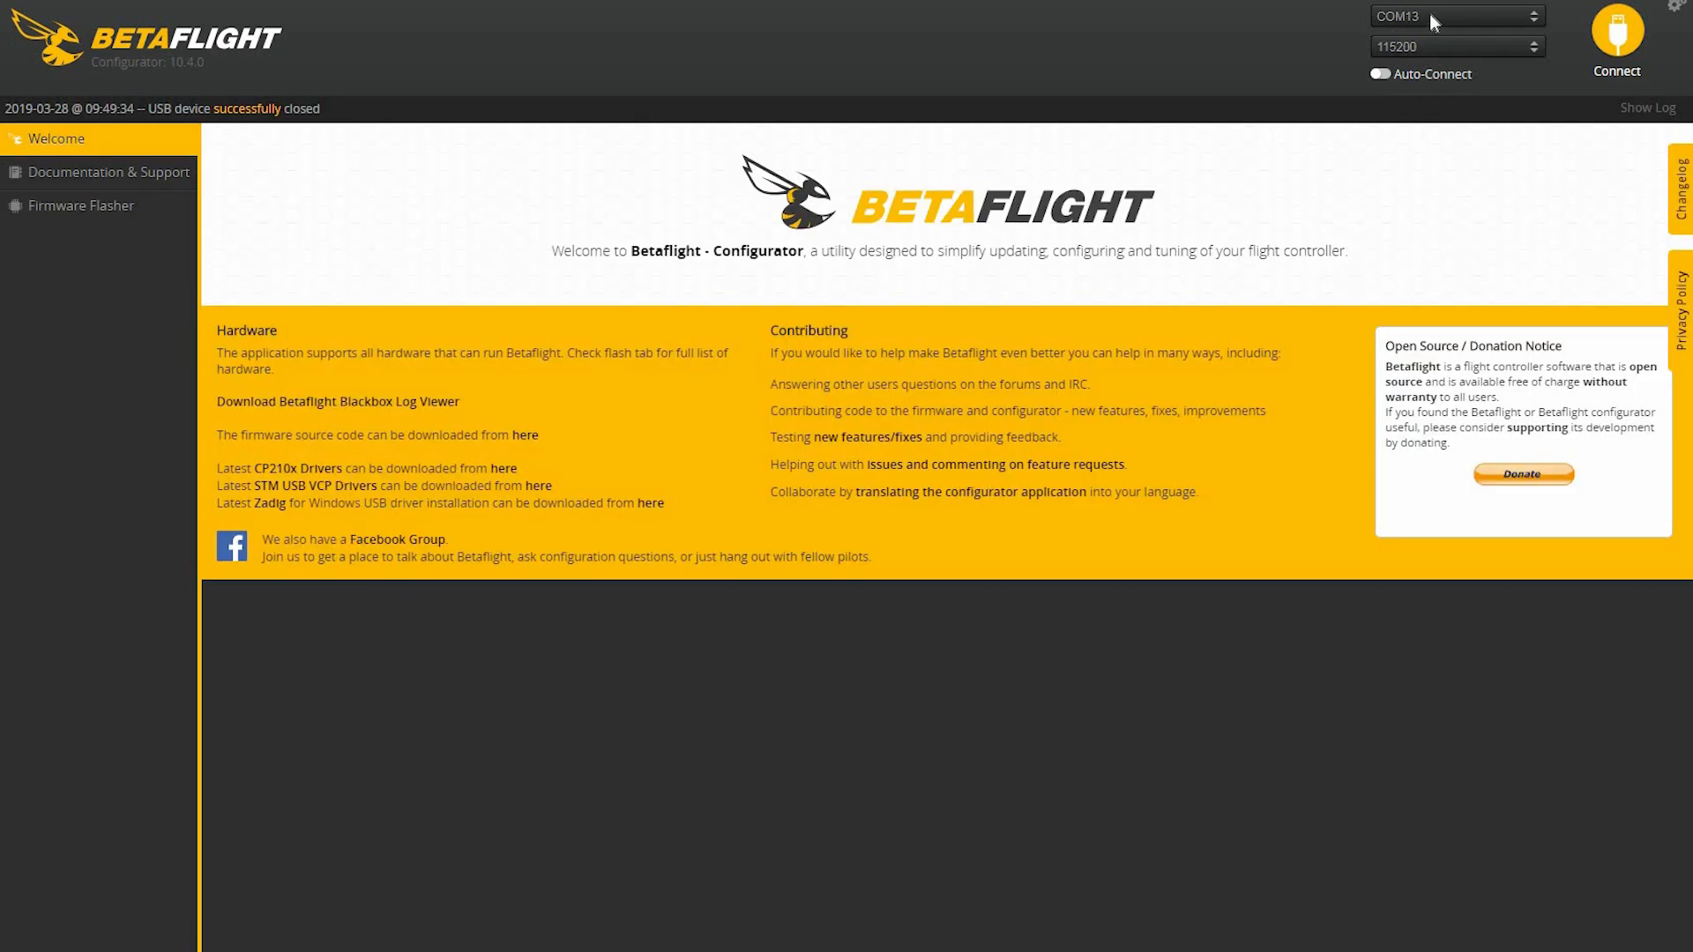
Connect to the flight controller on COM13 and check the UART3 peripheral assignment in its port settings.
click(1430, 13)
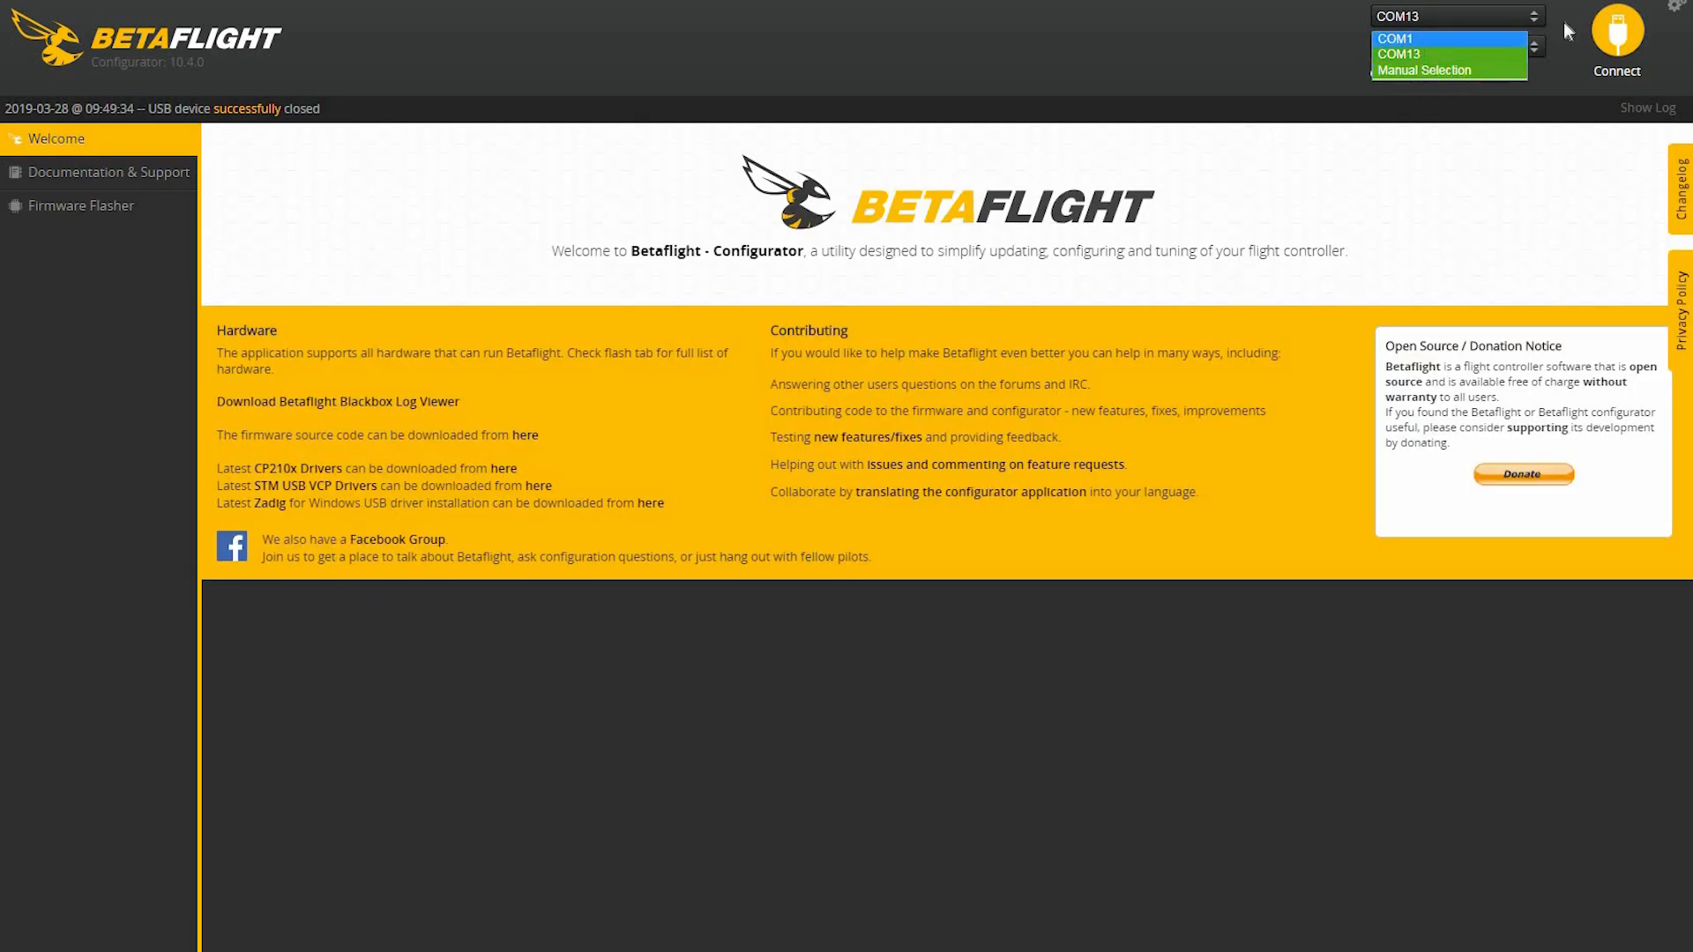
click(1617, 31)
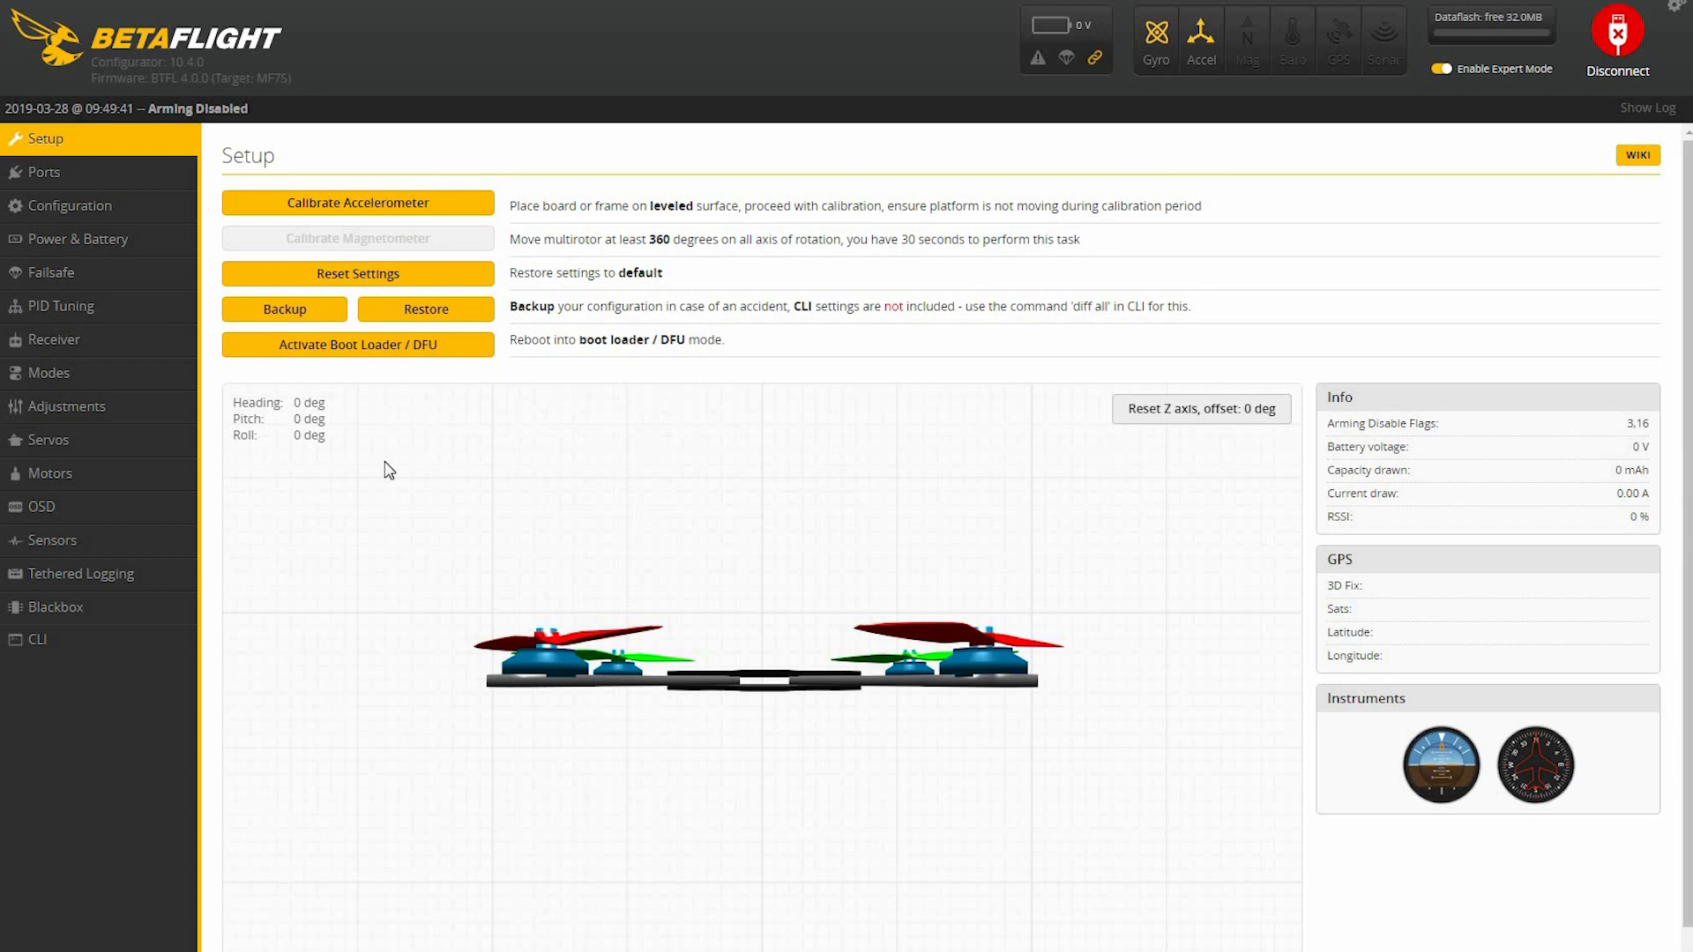
click(44, 172)
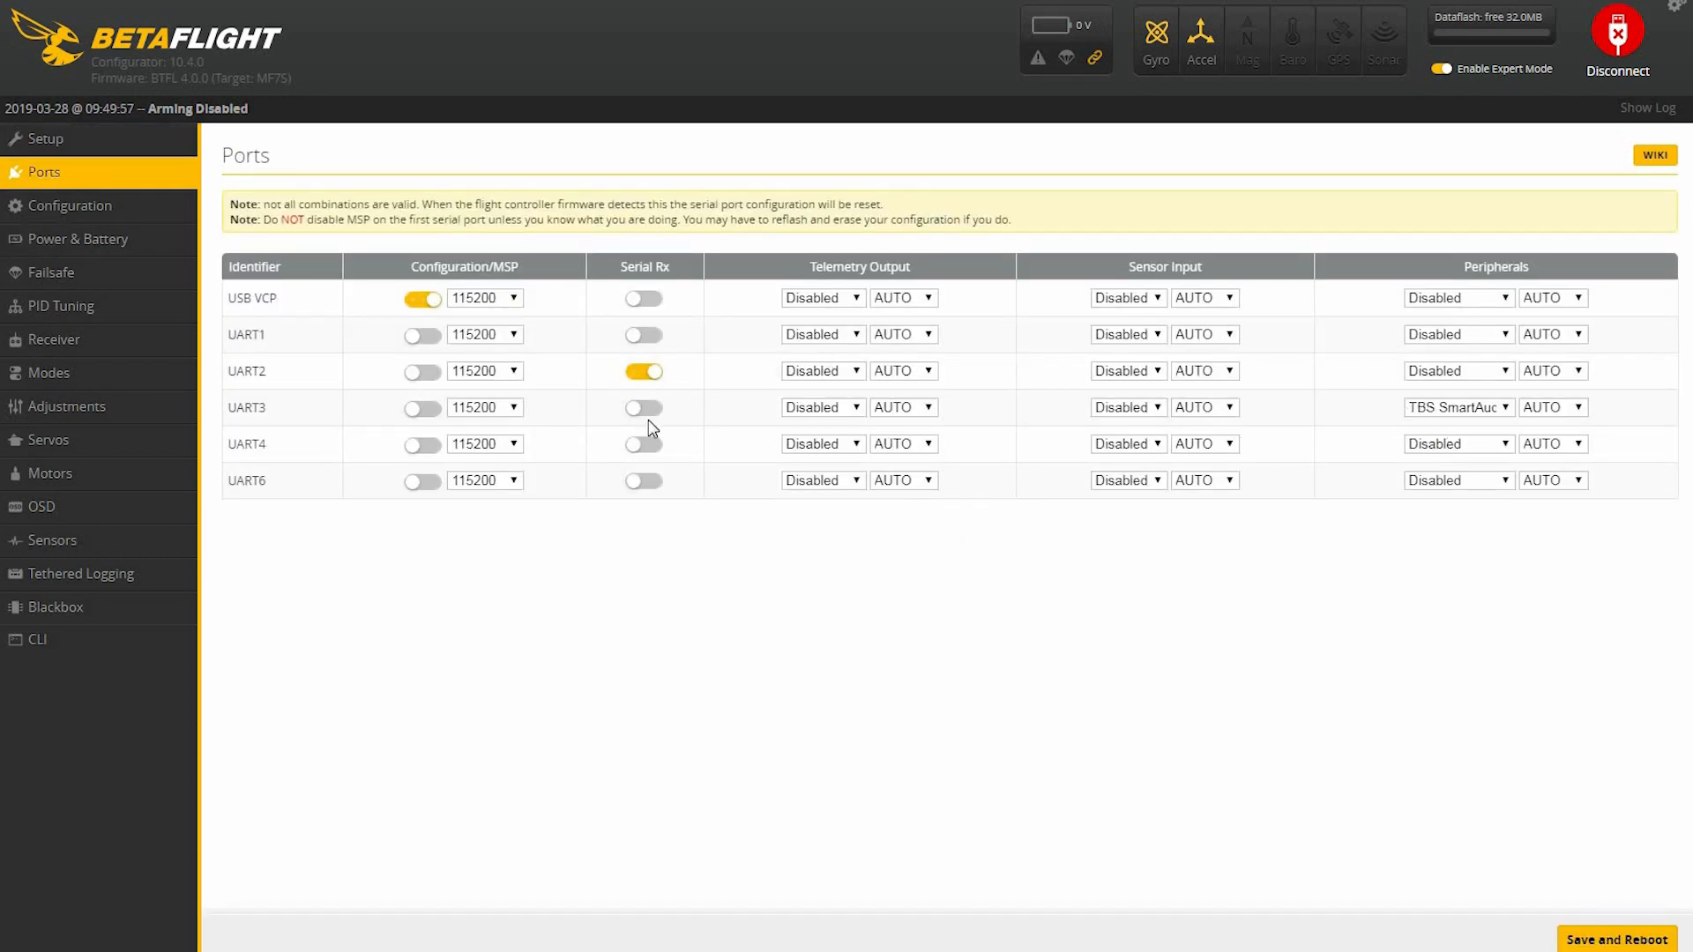
double_click(238, 408)
click(1415, 412)
In the system configuration, set the gyro update frequency and the PID loop frequency to 8 kHz.
click(70, 206)
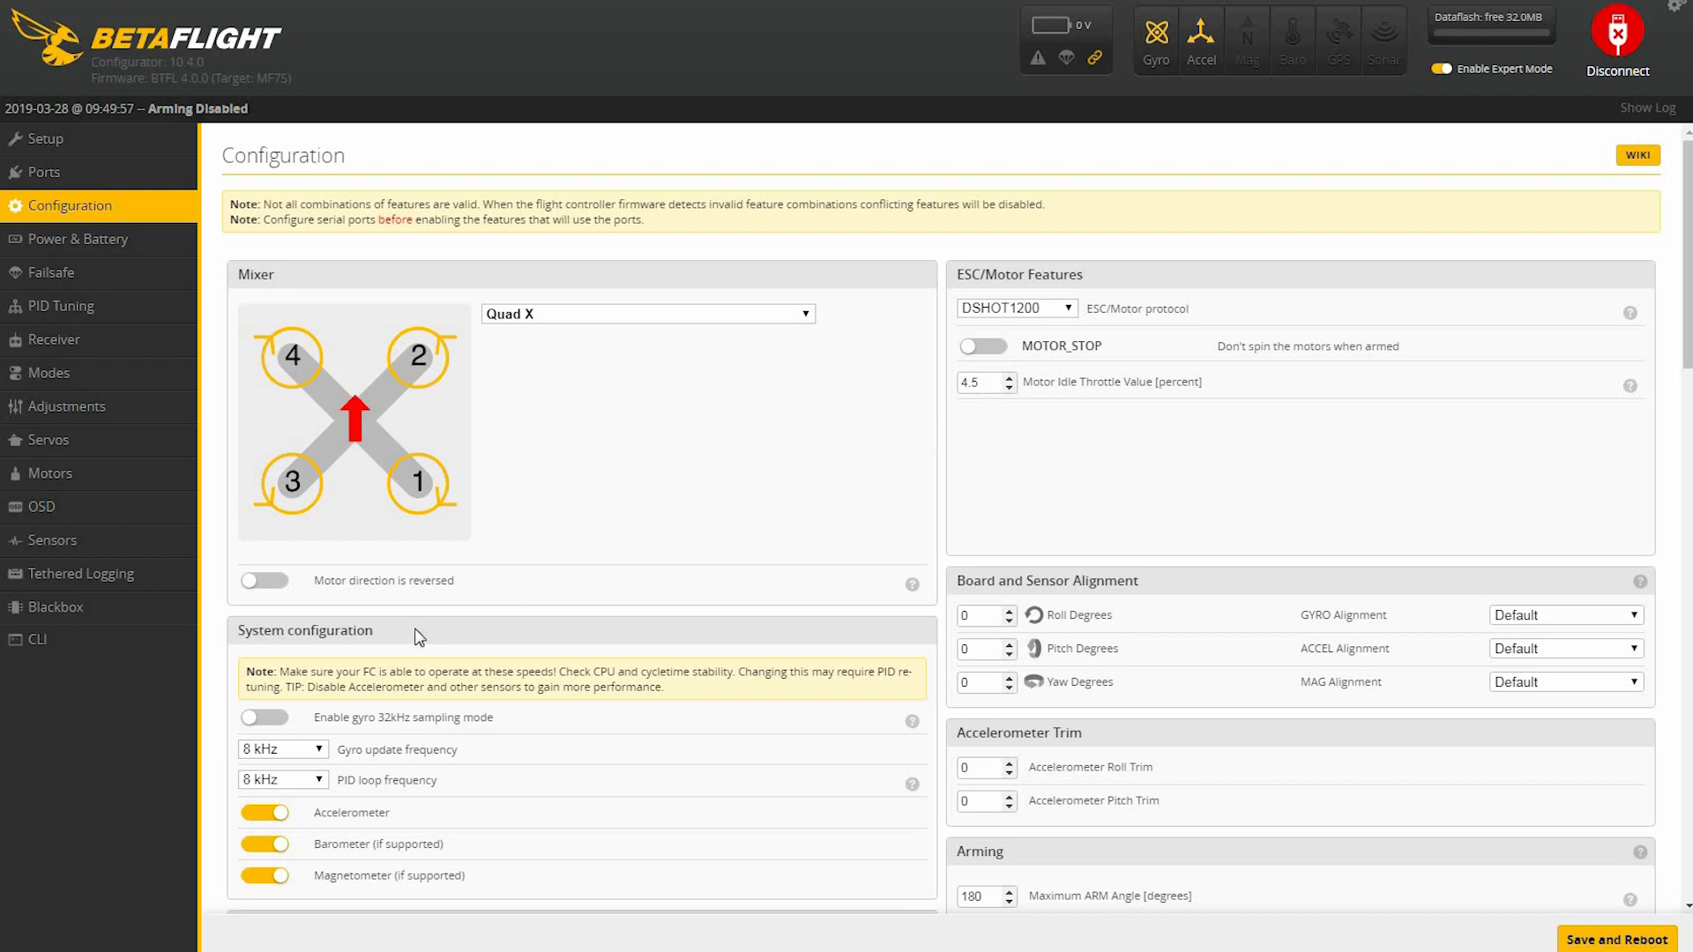
scroll(304, 589, down, 2)
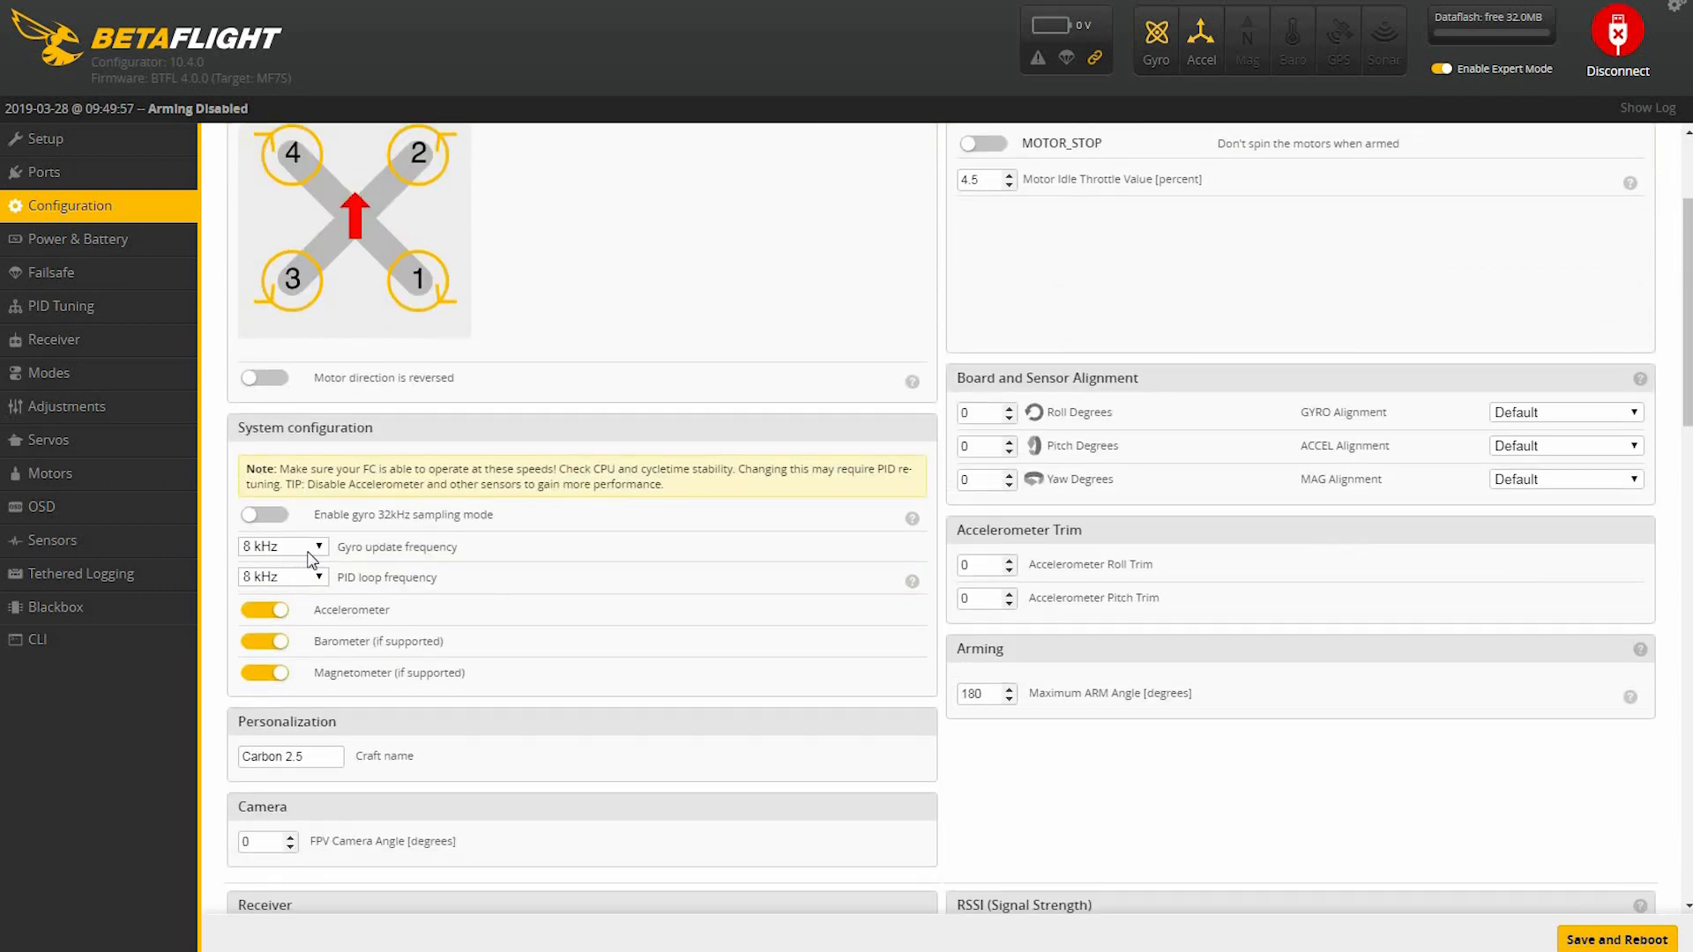
click(300, 552)
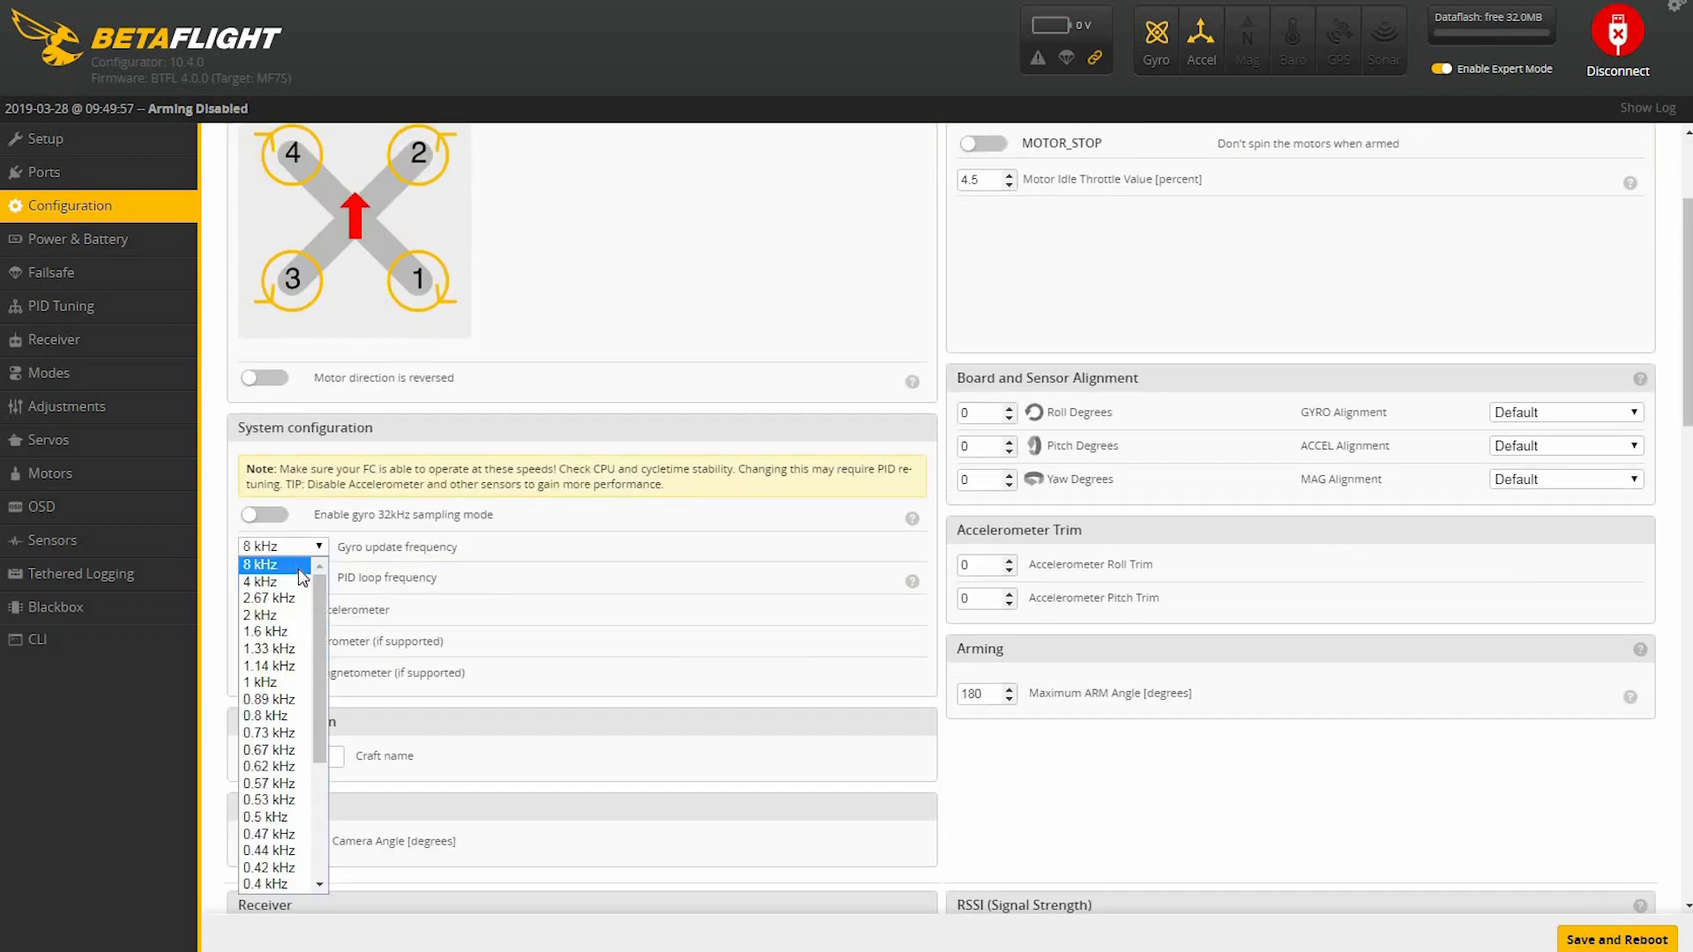
click(298, 570)
click(296, 579)
click(312, 596)
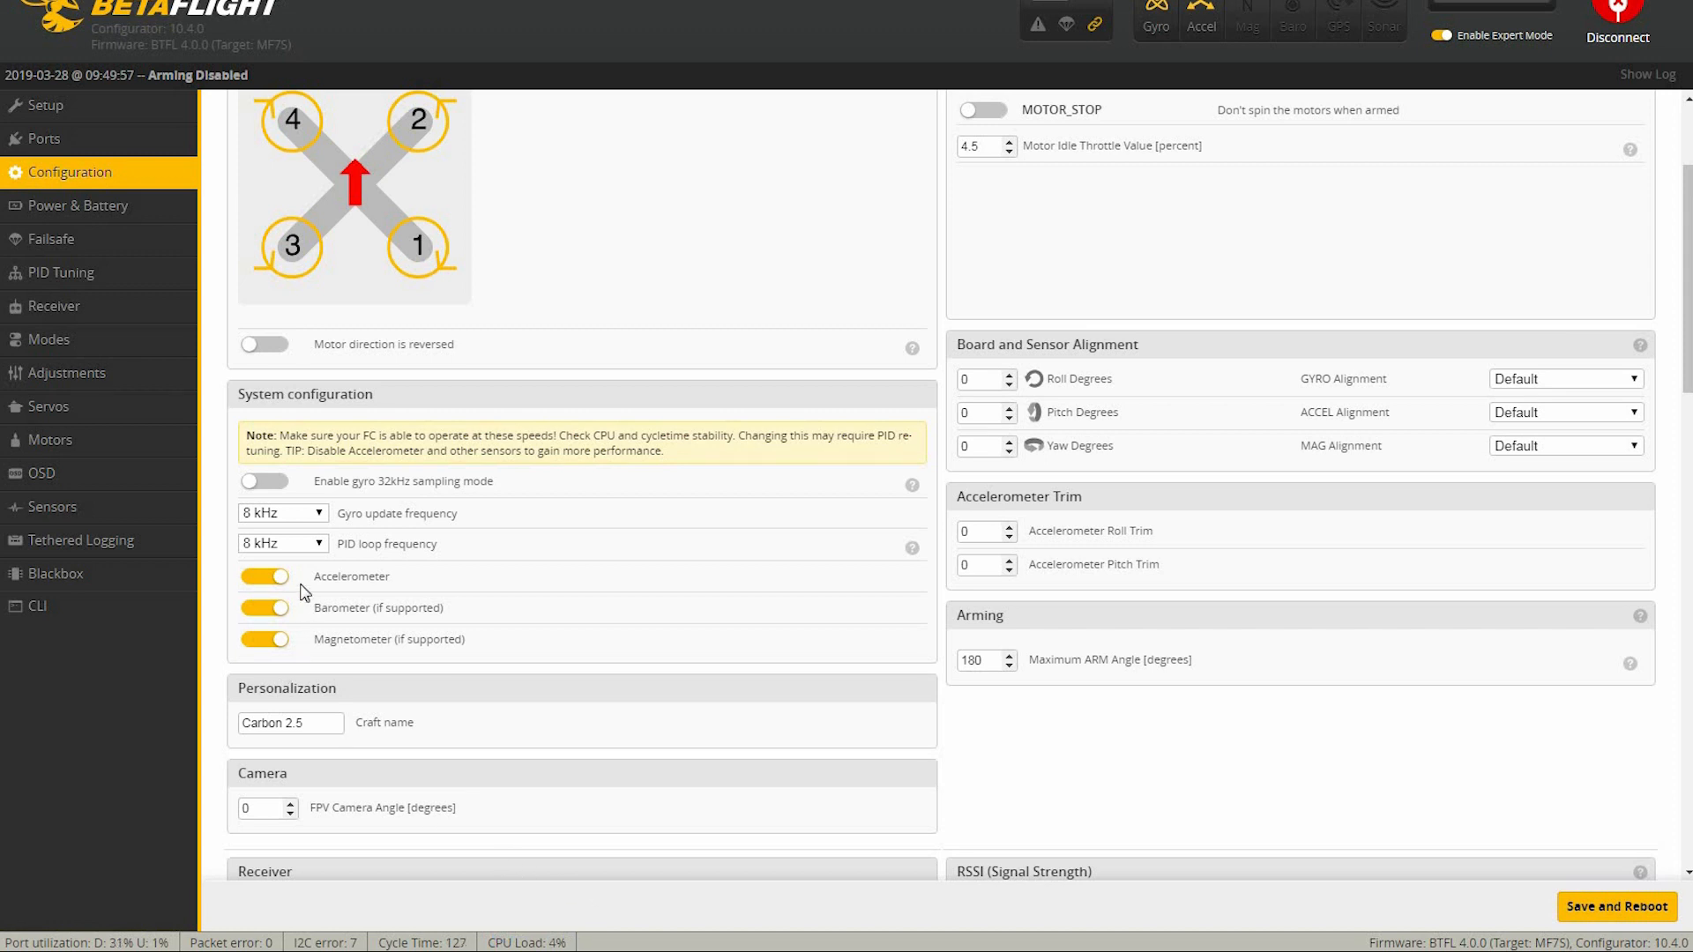
Check the craft name and the receiver settings in the flight controller's configuration.
drag(242, 723, 342, 724)
click(501, 762)
scroll(371, 751, down, 2)
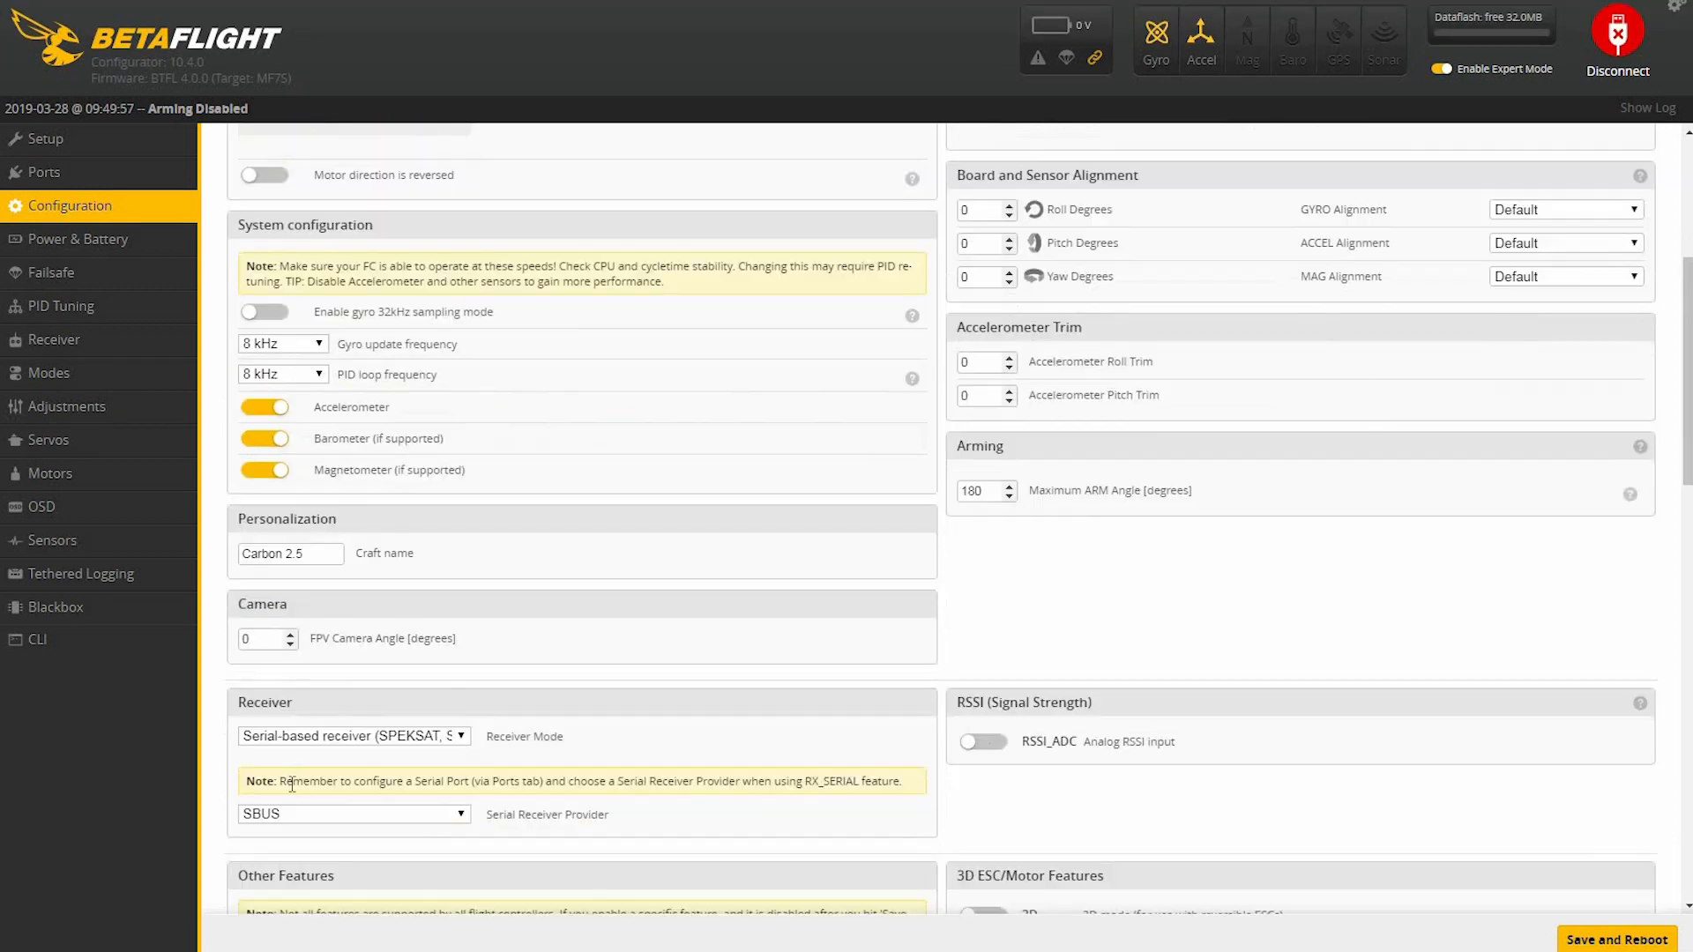
scroll(393, 774, down, 1)
scroll(838, 442, up, 5)
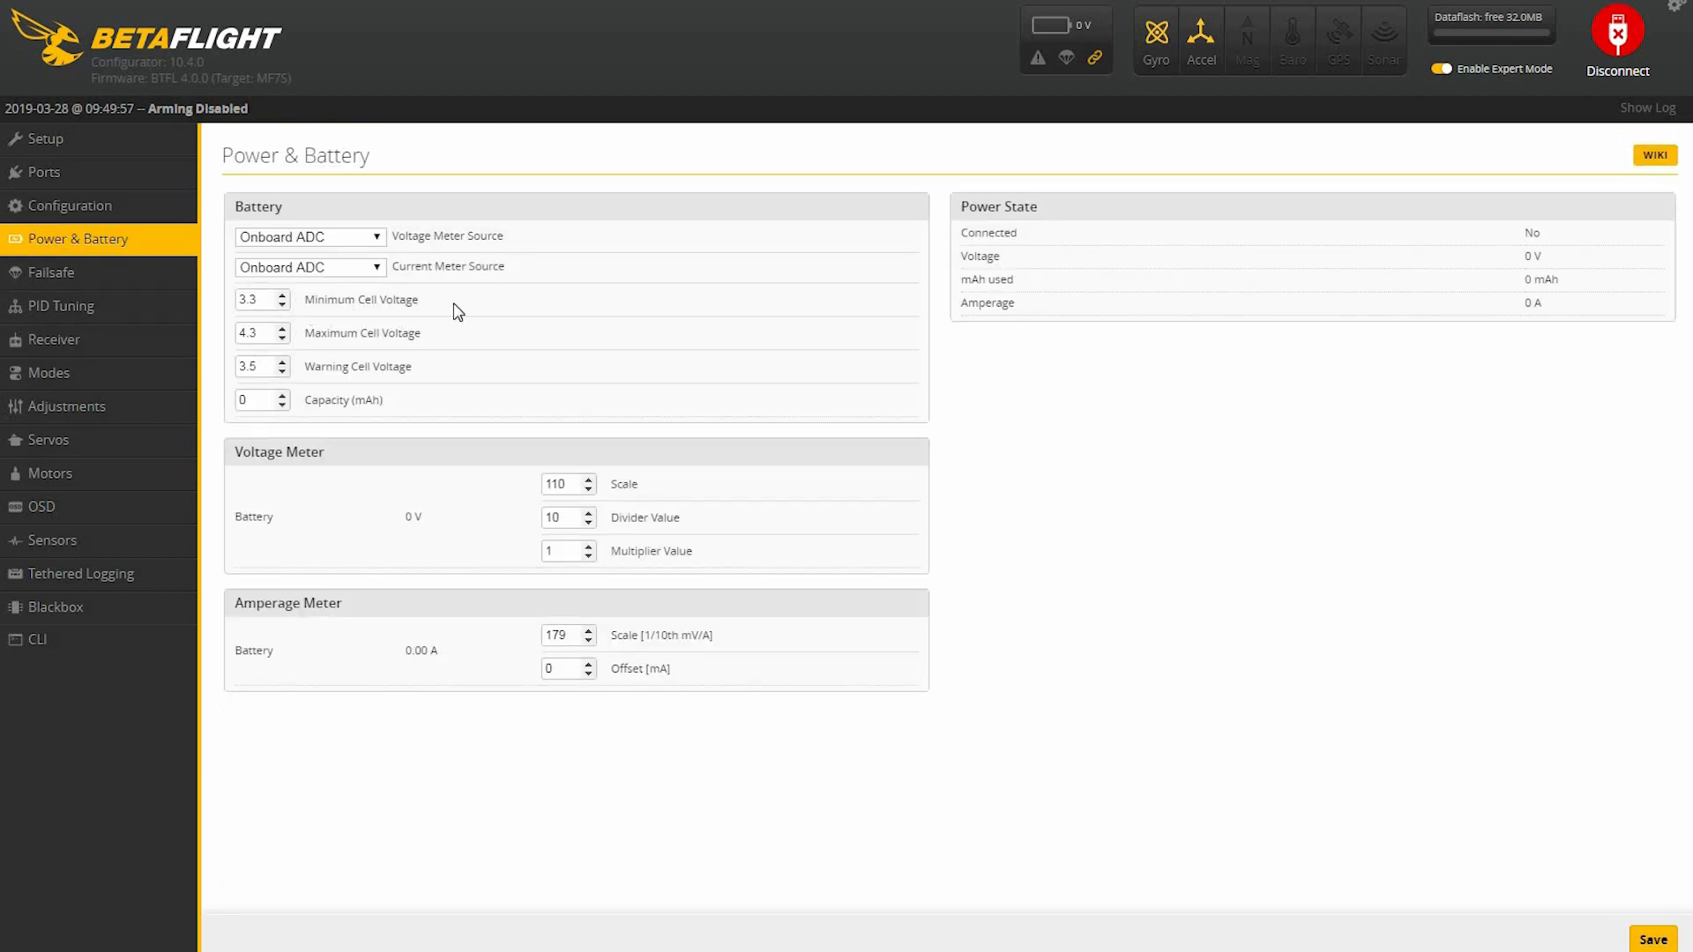
In the power and battery settings, set the minimum cell voltage to 3.6 and the warning cell voltage to 3.8.
drag(453, 309, 263, 304)
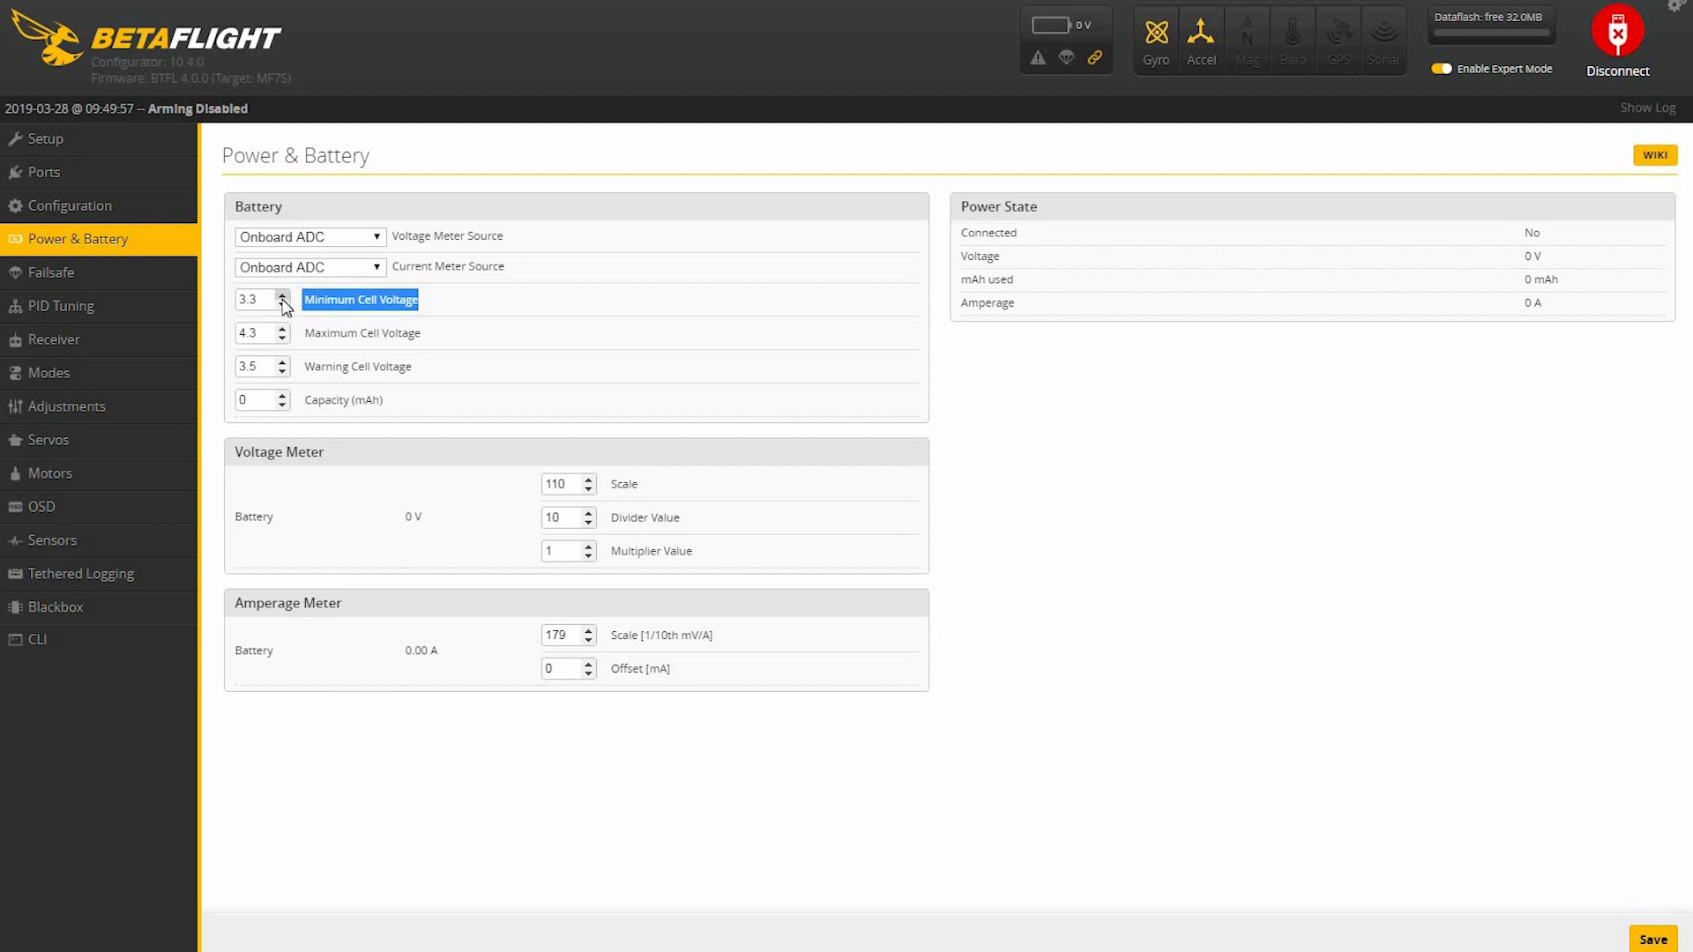
click(282, 298)
click(282, 297)
click(283, 297)
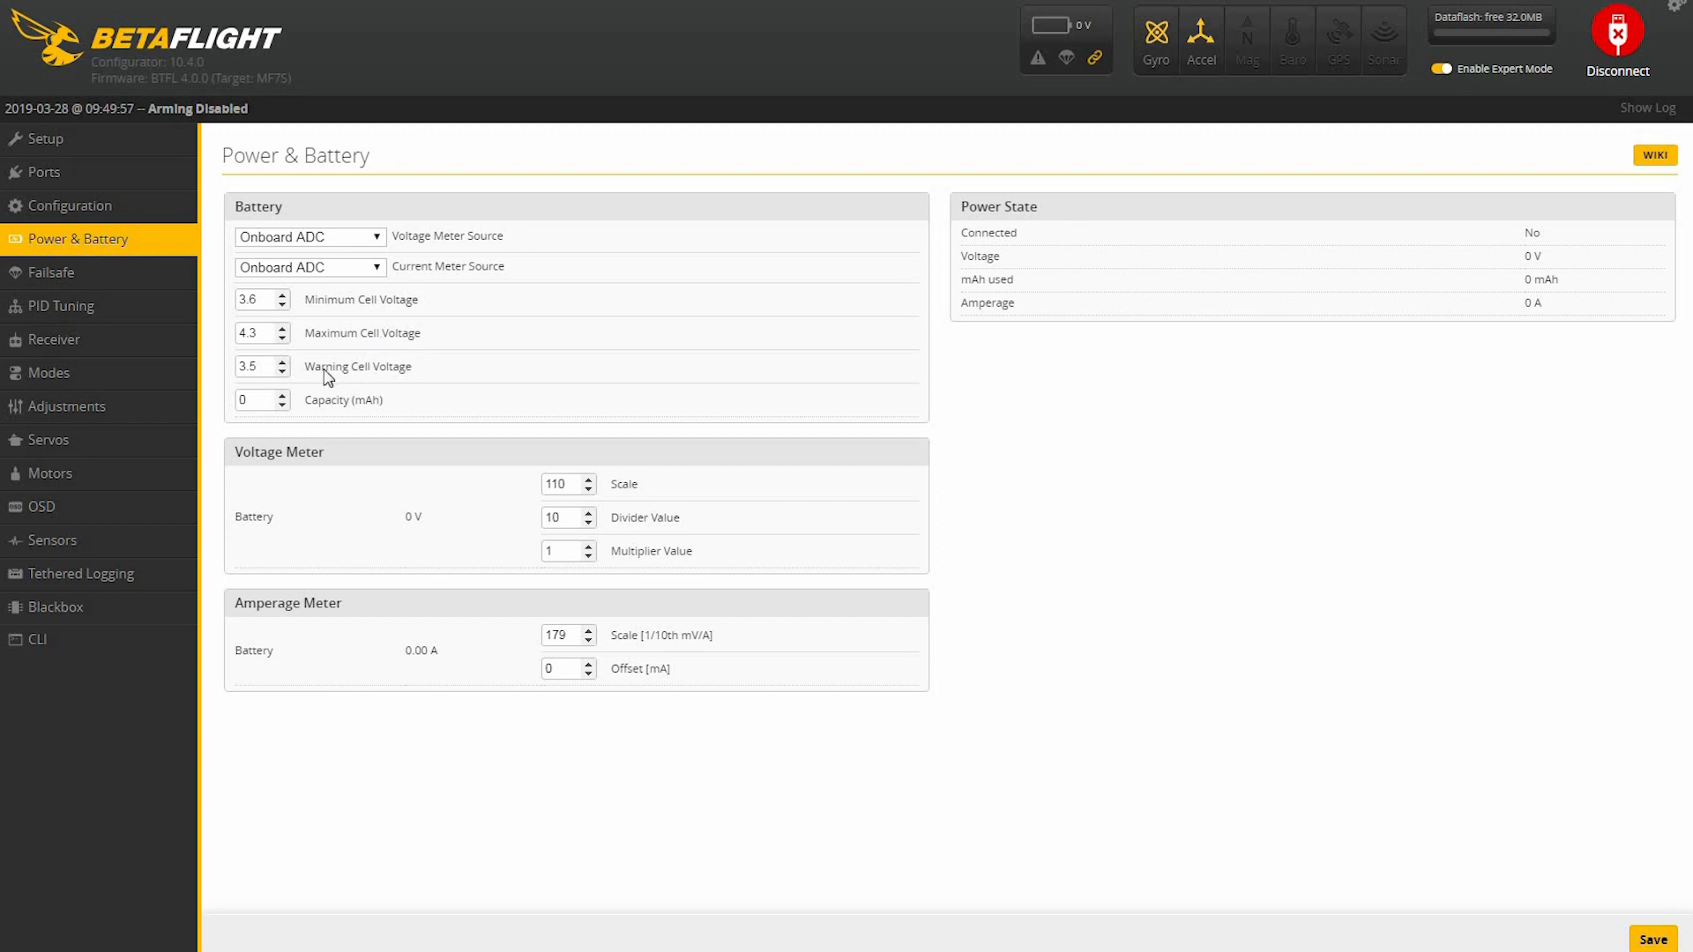
click(283, 361)
click(282, 362)
click(283, 361)
triple_click(412, 300)
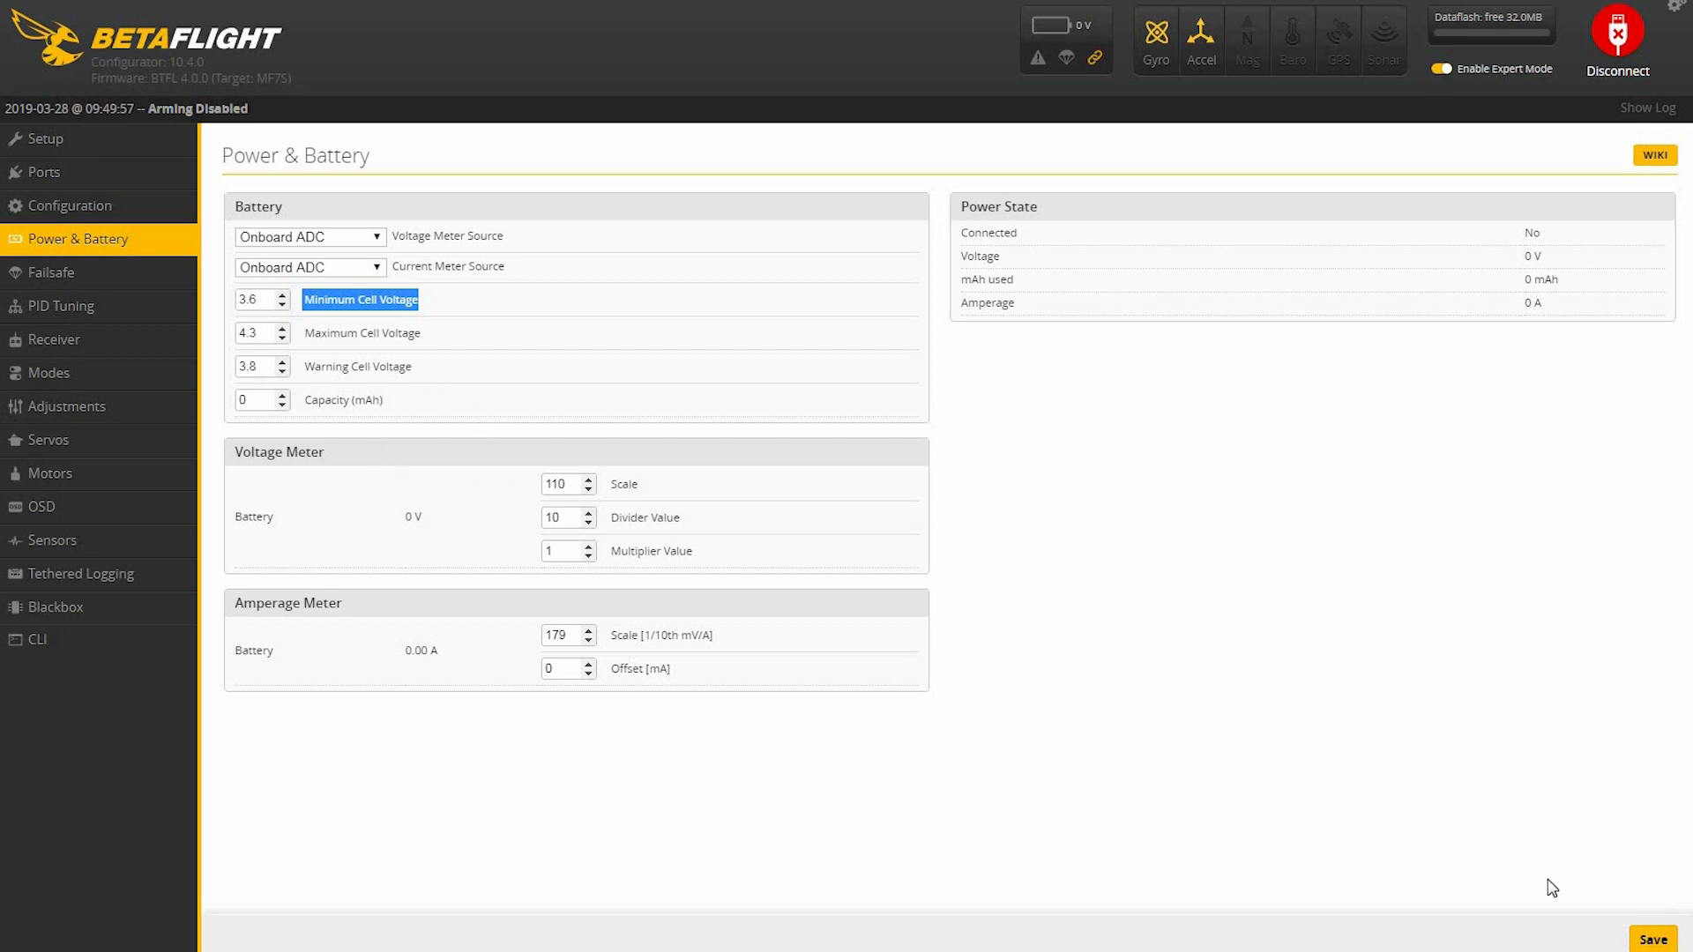
Save the power and battery settings, and review the failsafe channel fallback settings.
click(1651, 940)
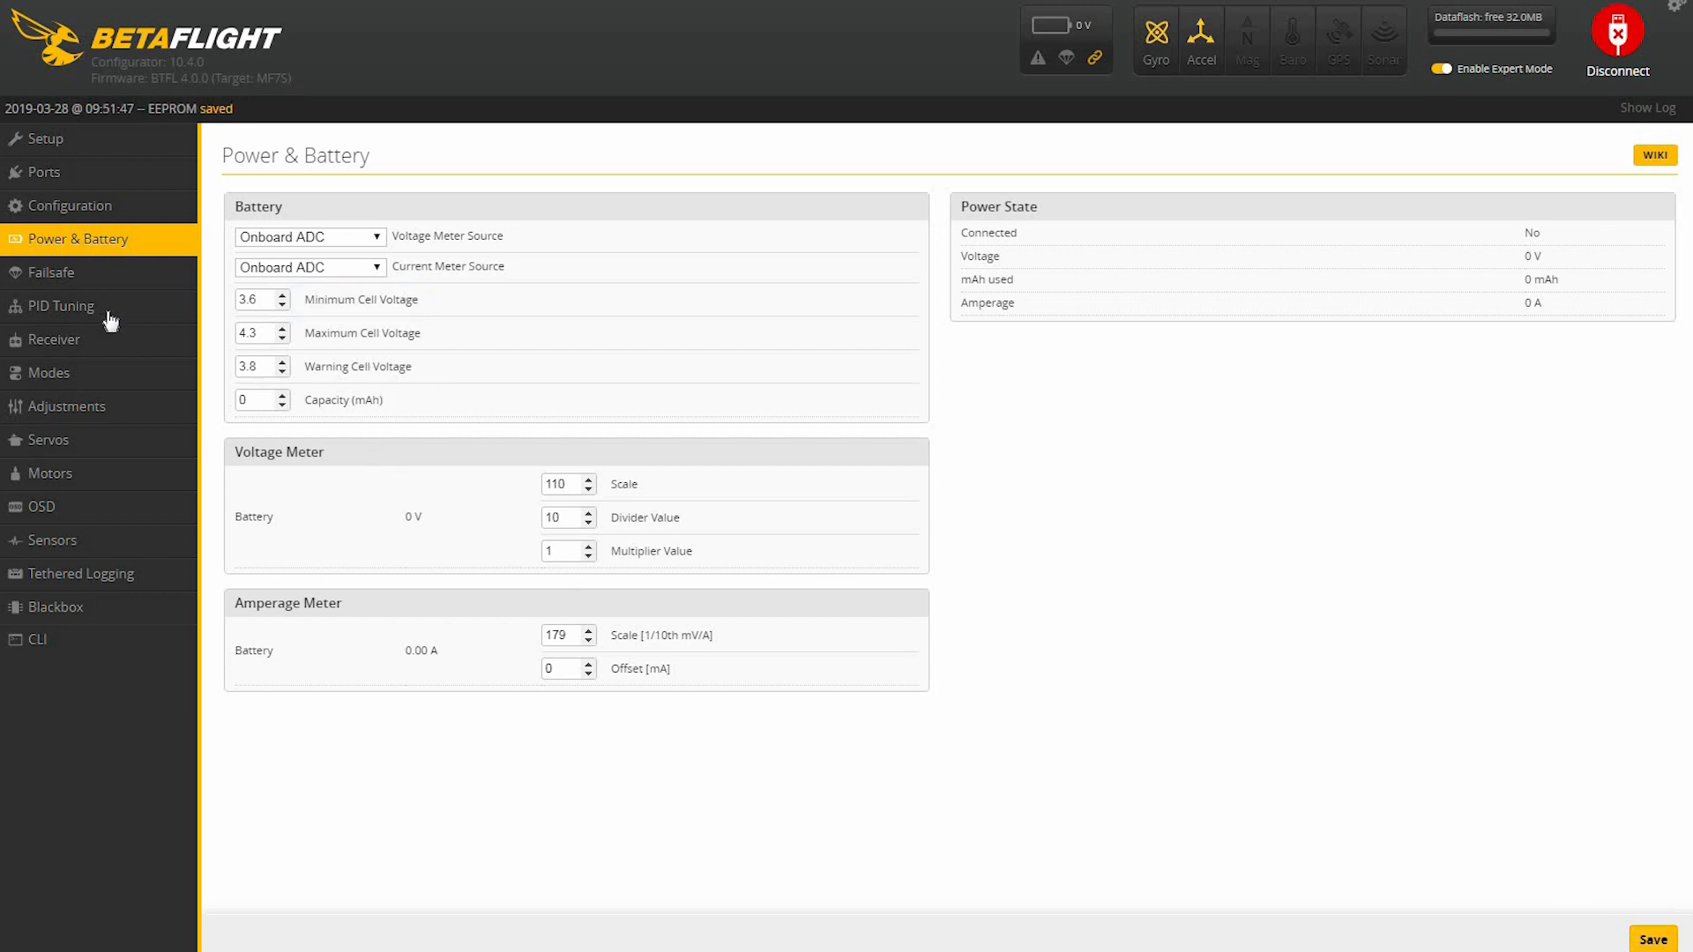
click(53, 272)
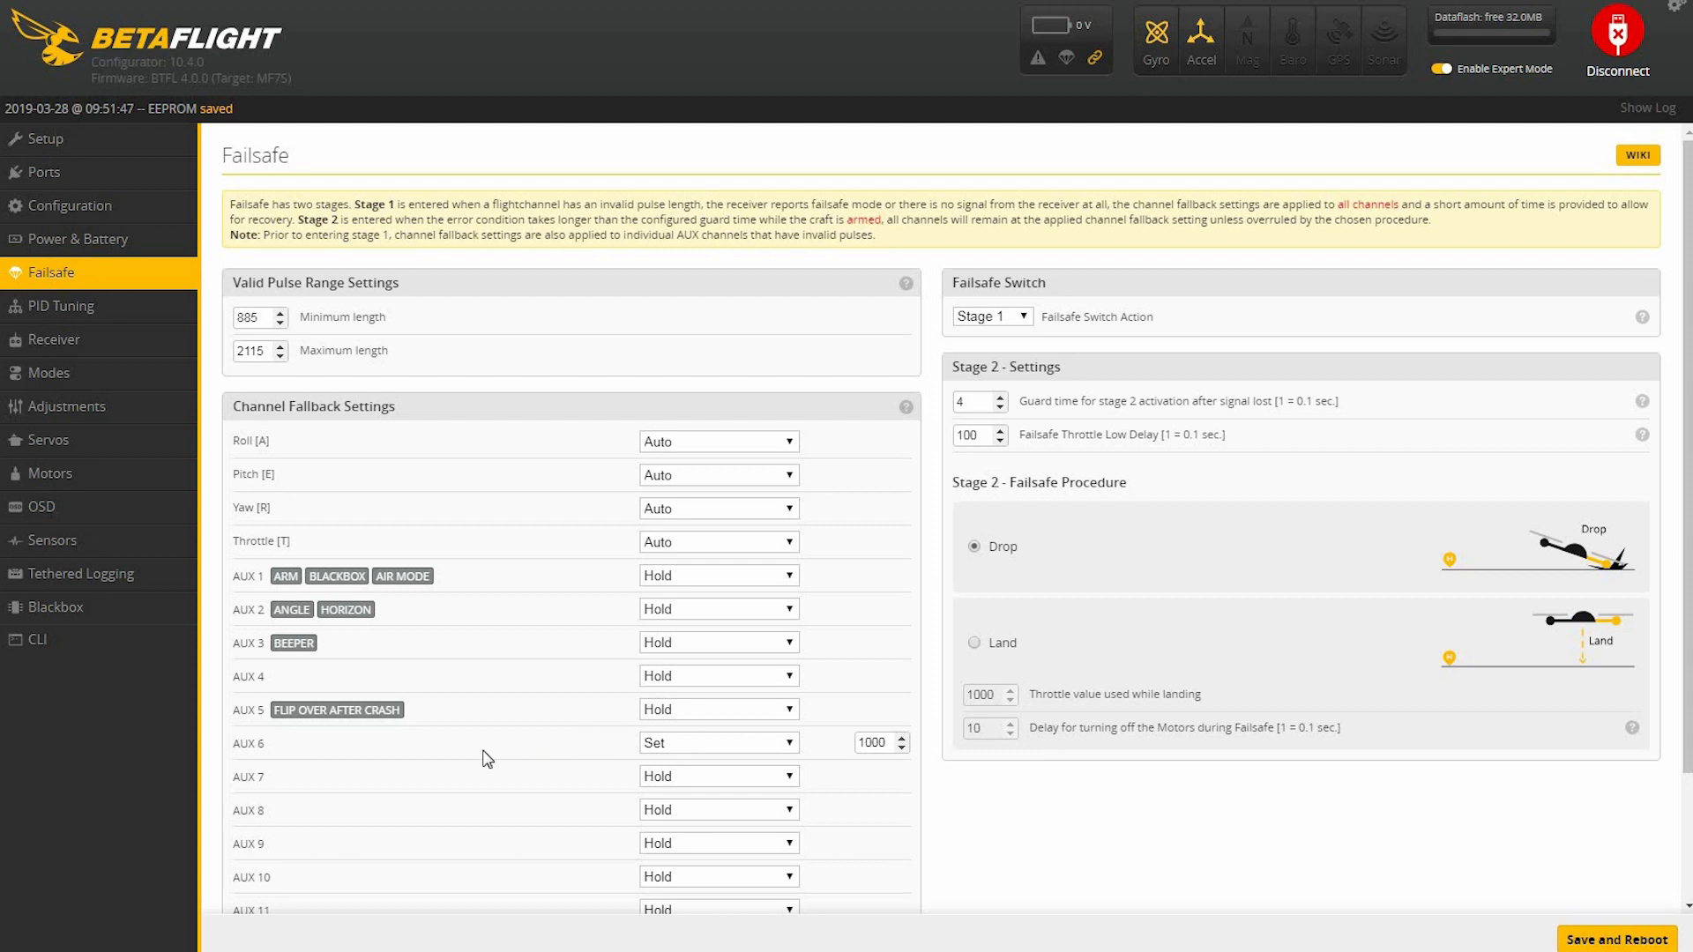
mouse_move(719, 751)
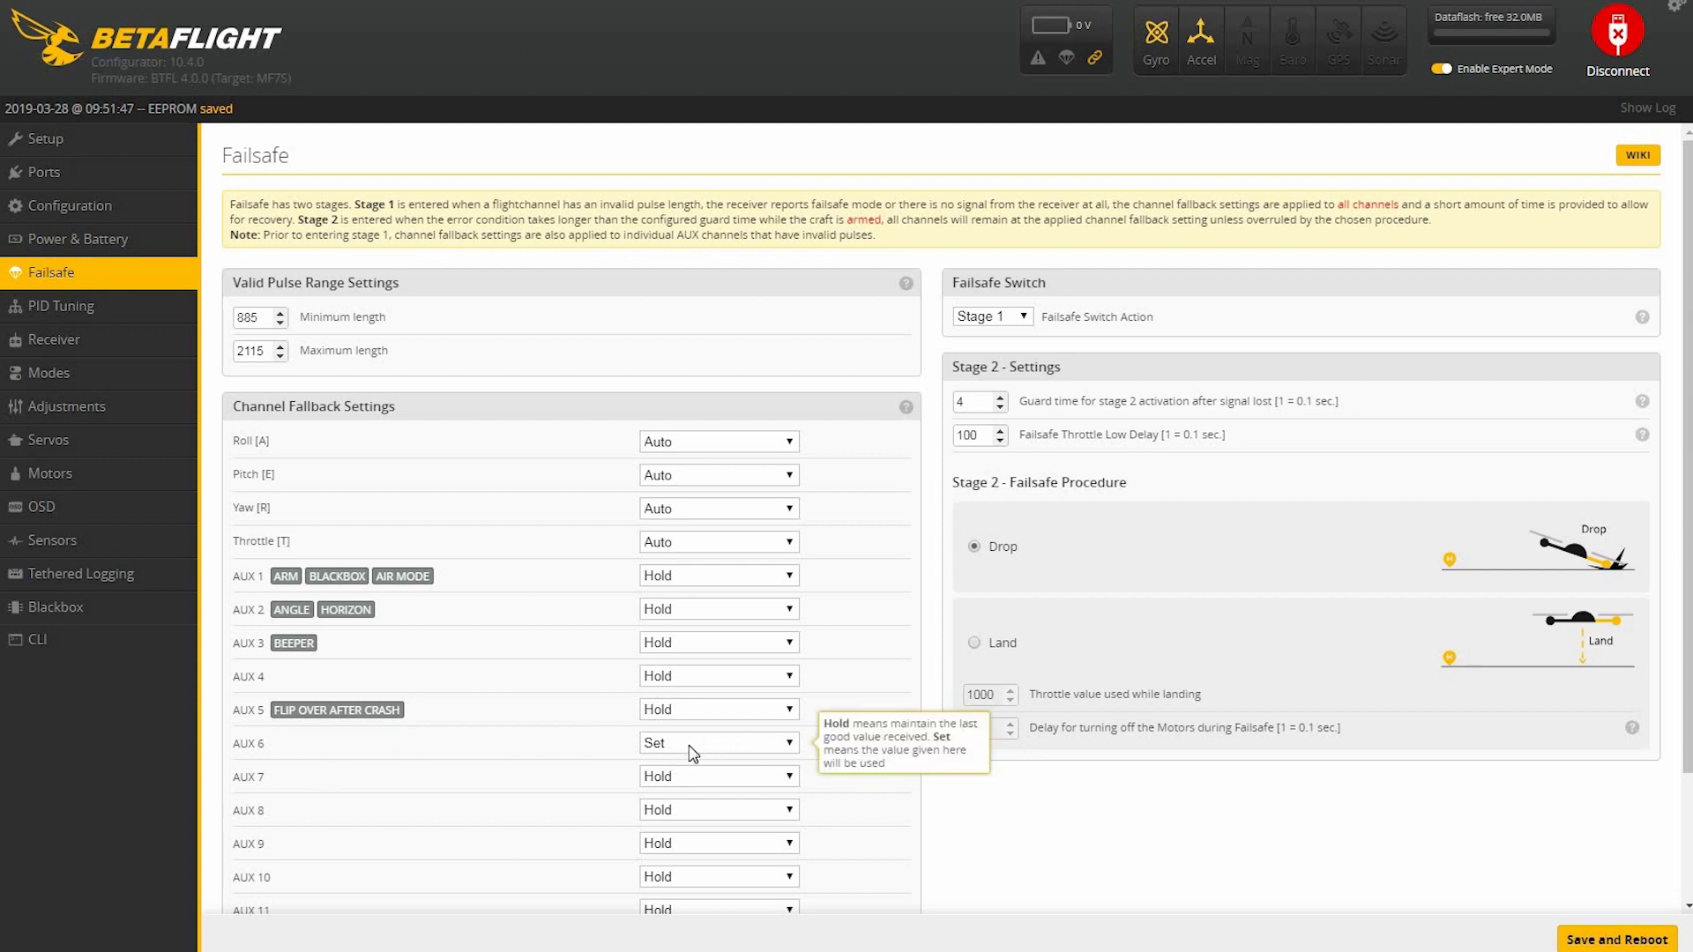
scroll(445, 745, down, 2)
Check the roll, pitch and yaw PIDs and rates and the anti gravity mode options in the PID tuning settings.
click(161, 309)
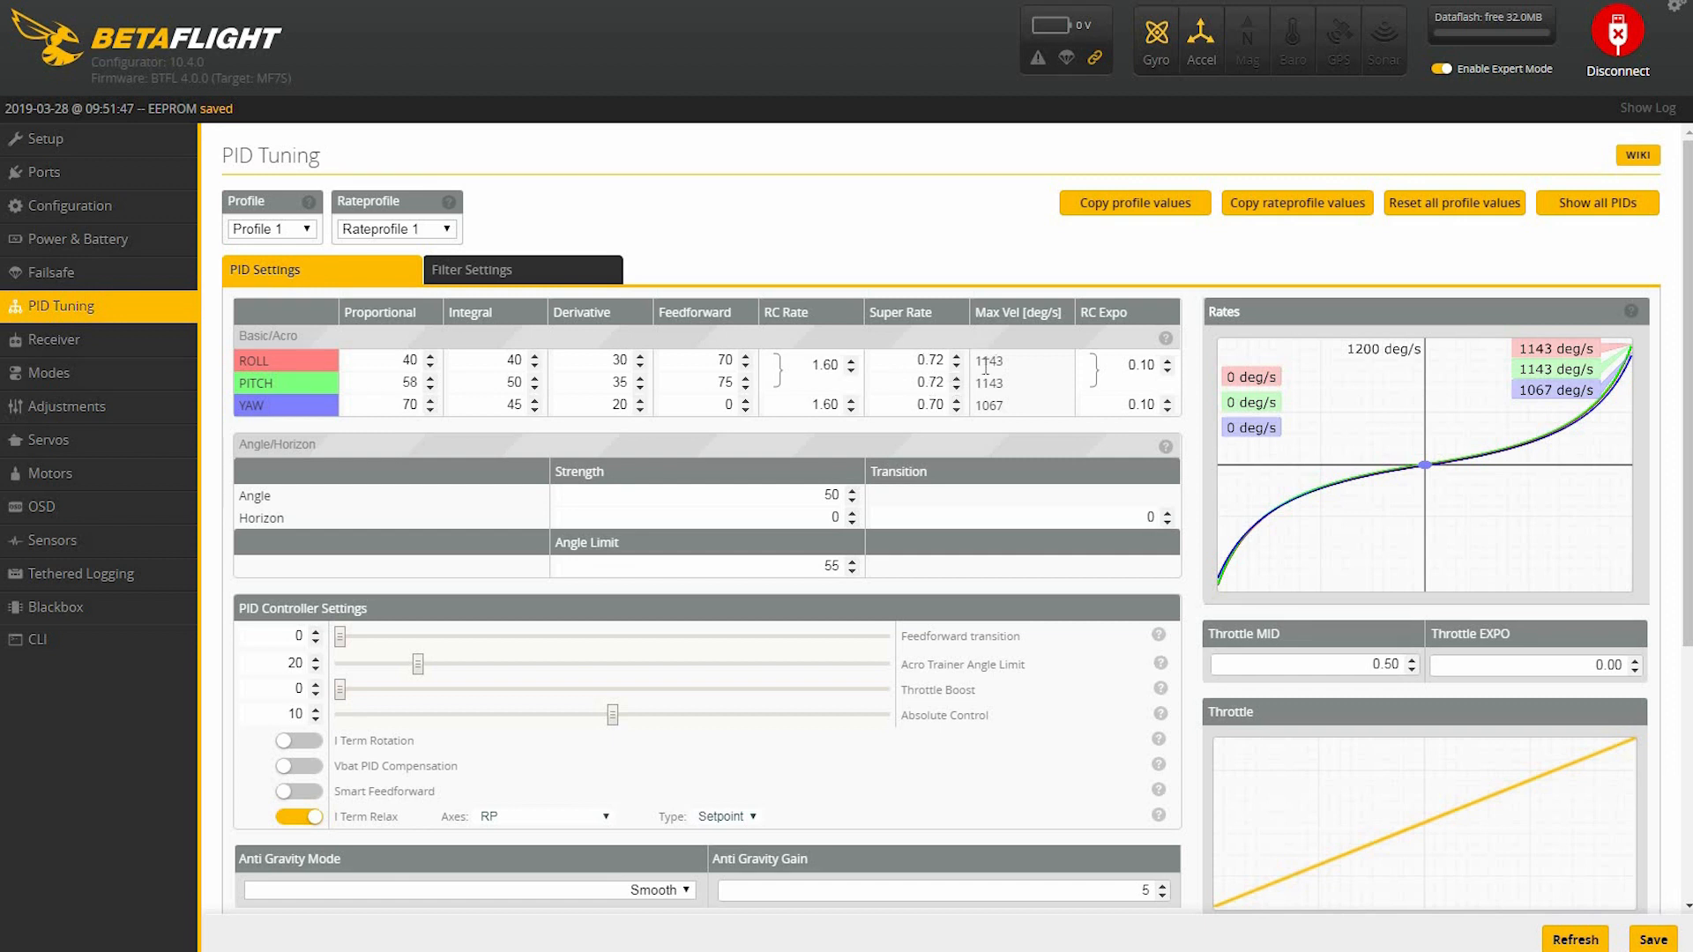
drag(982, 360, 1005, 361)
click(938, 415)
drag(829, 328, 823, 384)
scroll(814, 585, down, 1)
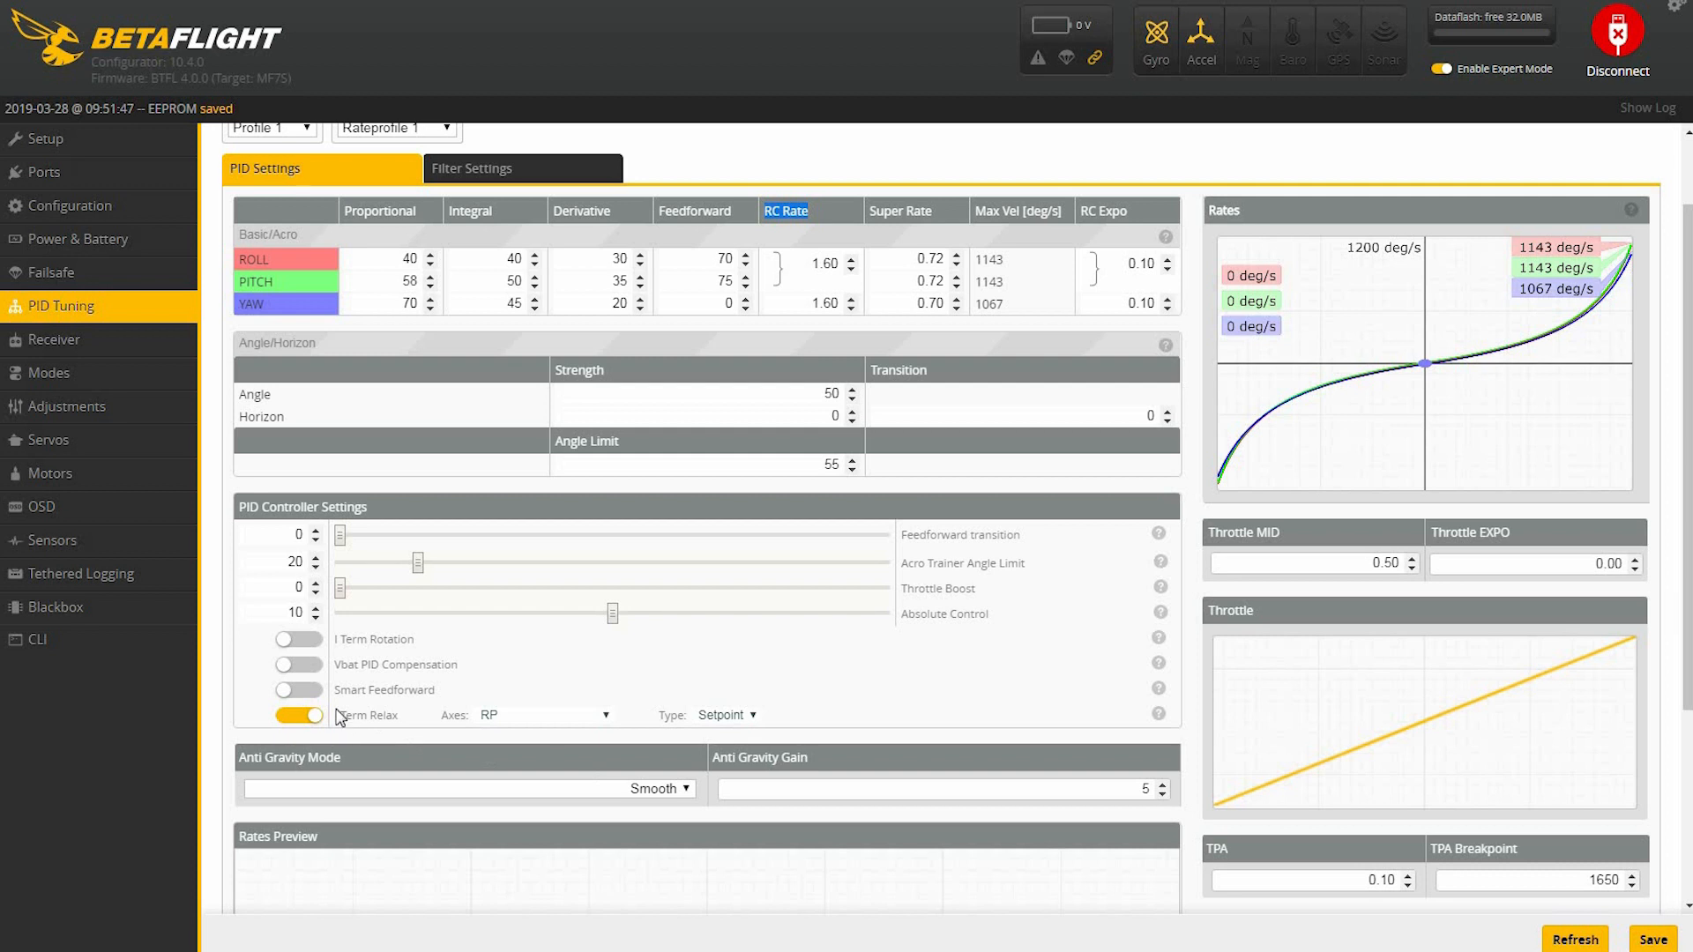
click(655, 791)
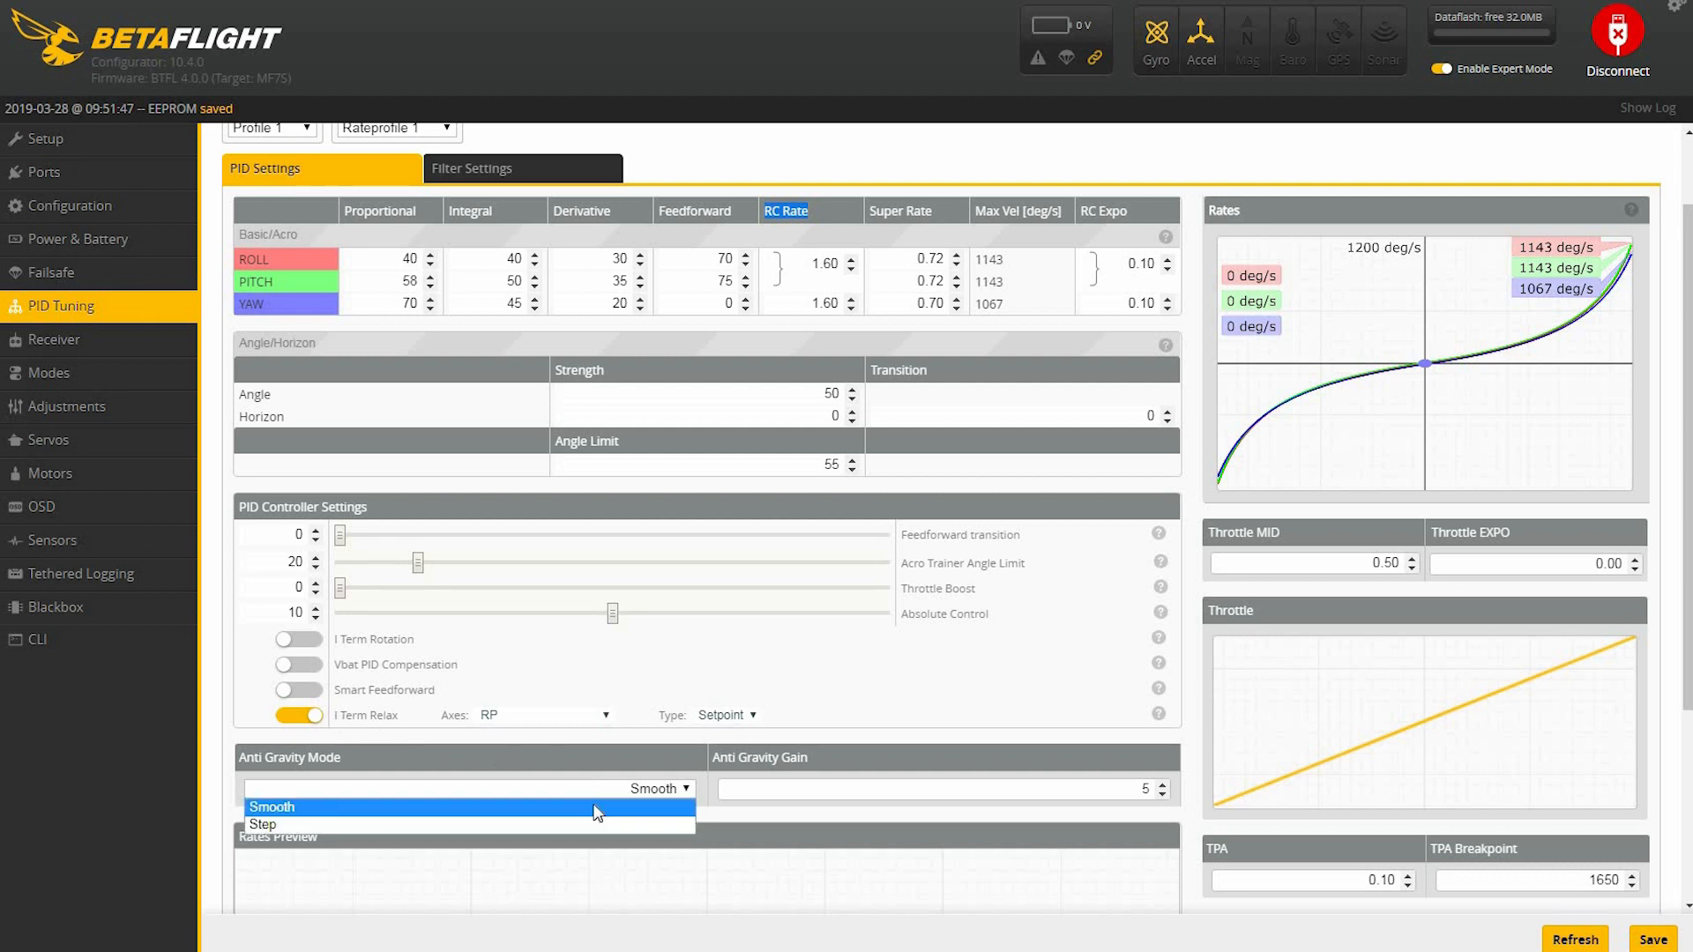
click(471, 807)
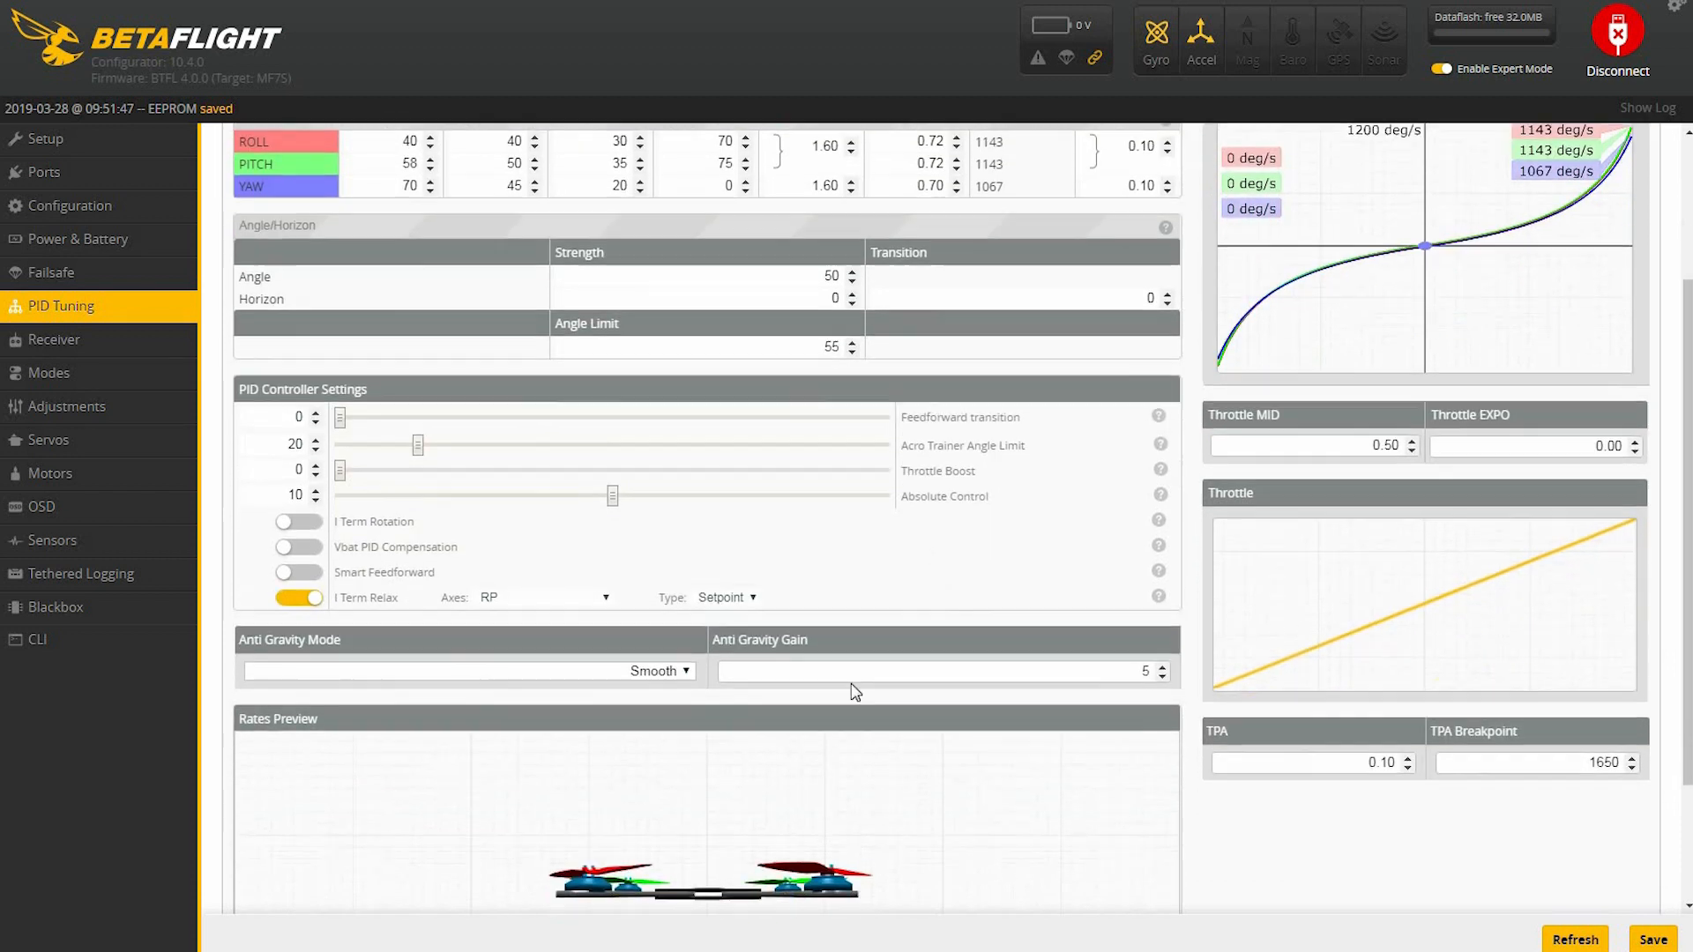
Check the channel map, RSSI channel and stick thresholds in the receiver settings.
click(54, 340)
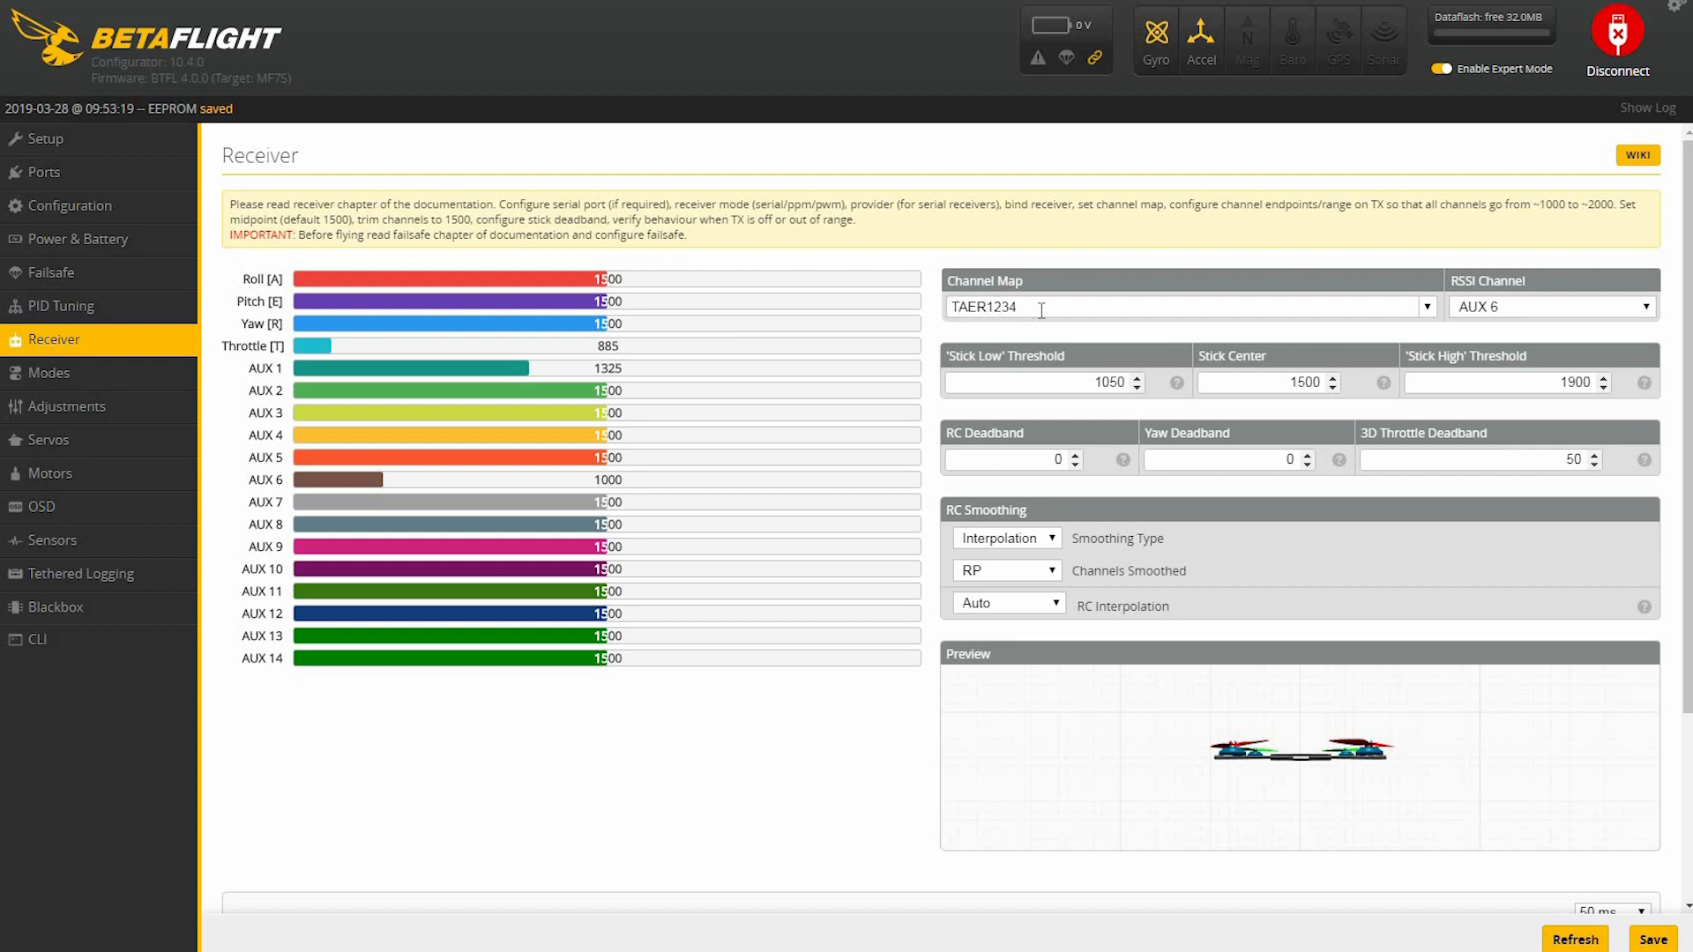
click(1538, 313)
click(1011, 409)
scroll(578, 635, down, 3)
scroll(579, 635, up, 3)
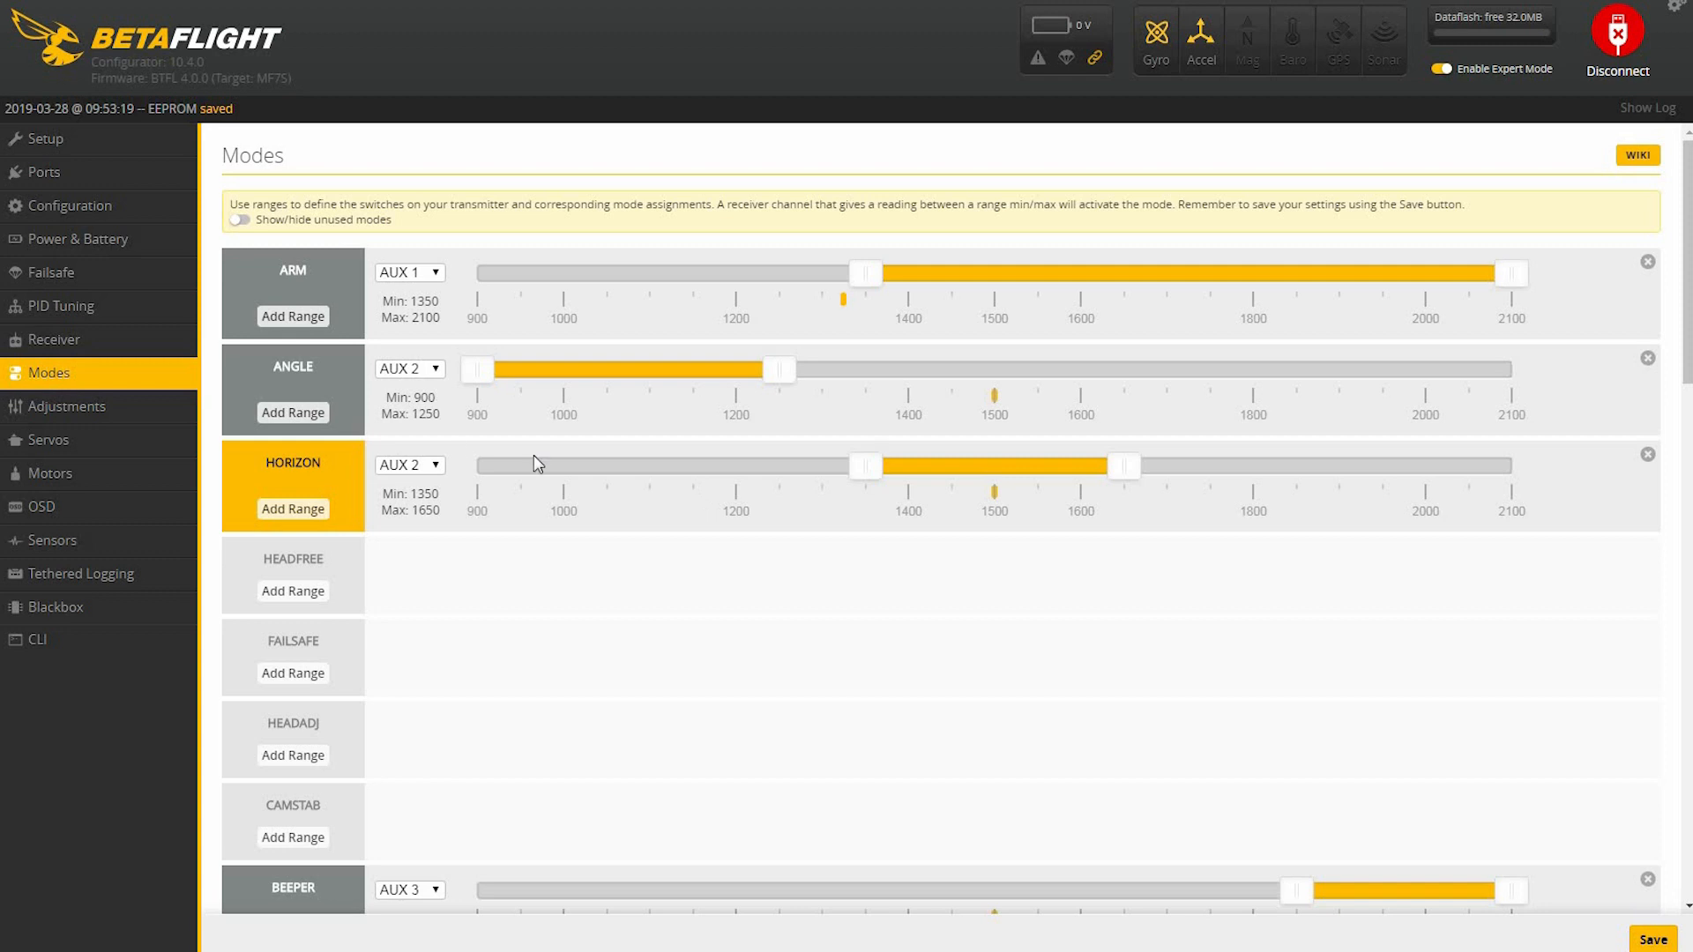
Examine the AUX channels and ranges assigned to arm, angle, horizon, beeper, blackbox, air mode and flip over after crash.
double_click(335, 275)
scroll(1058, 794, down, 3)
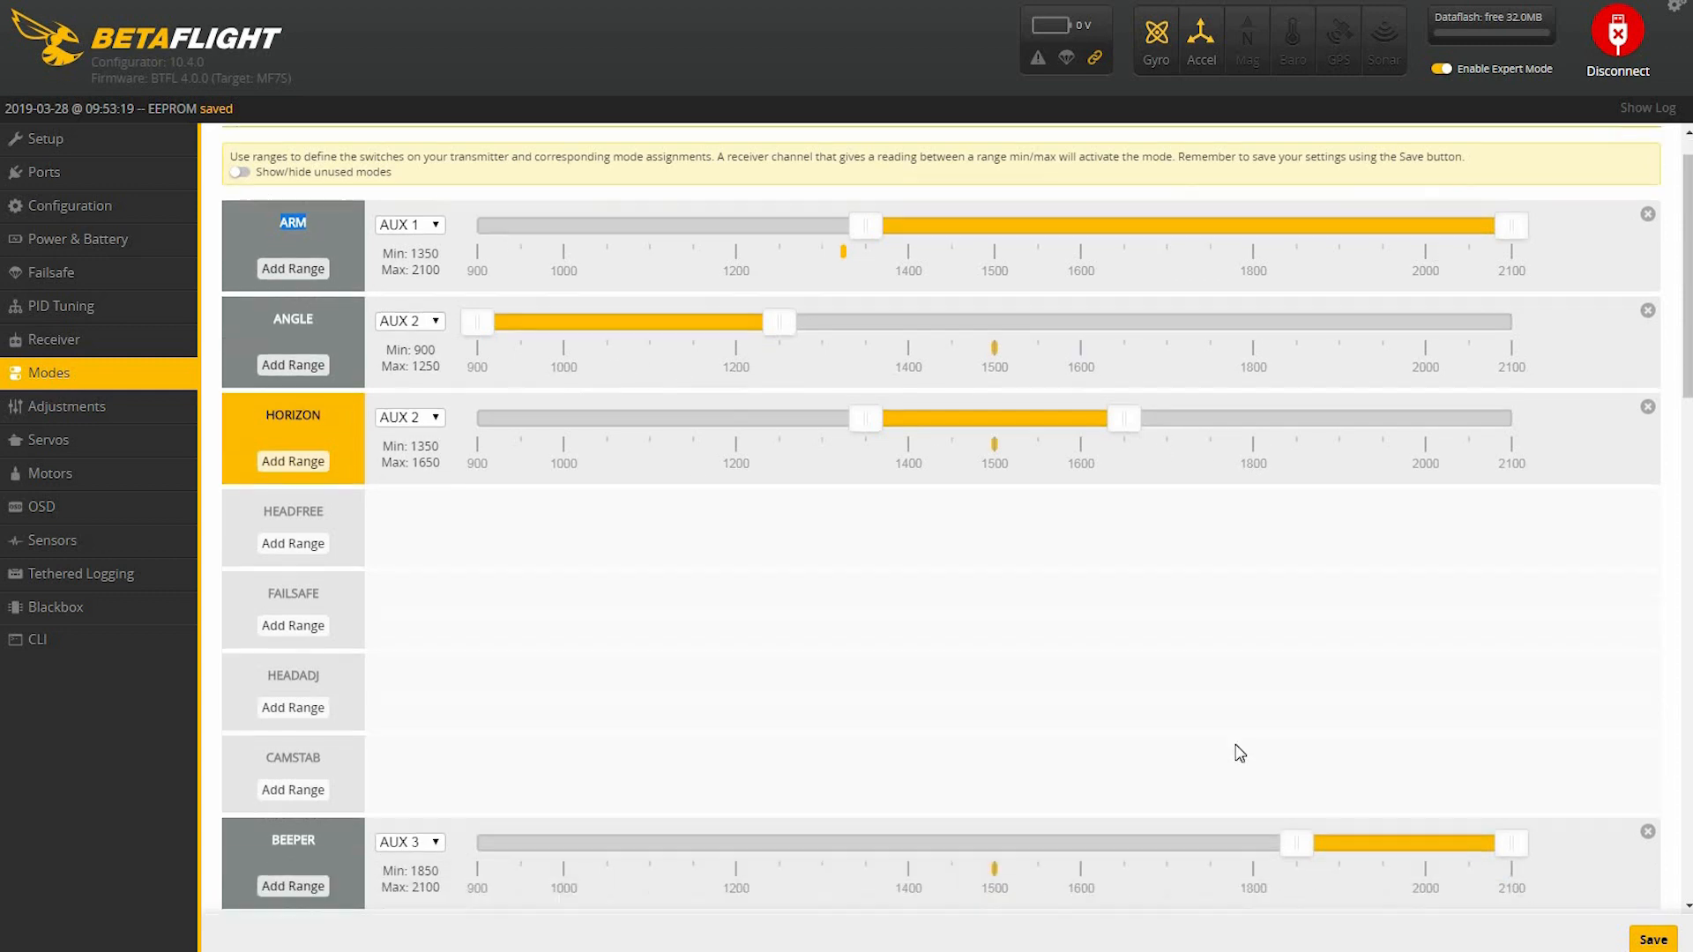
scroll(1185, 775, down, 5)
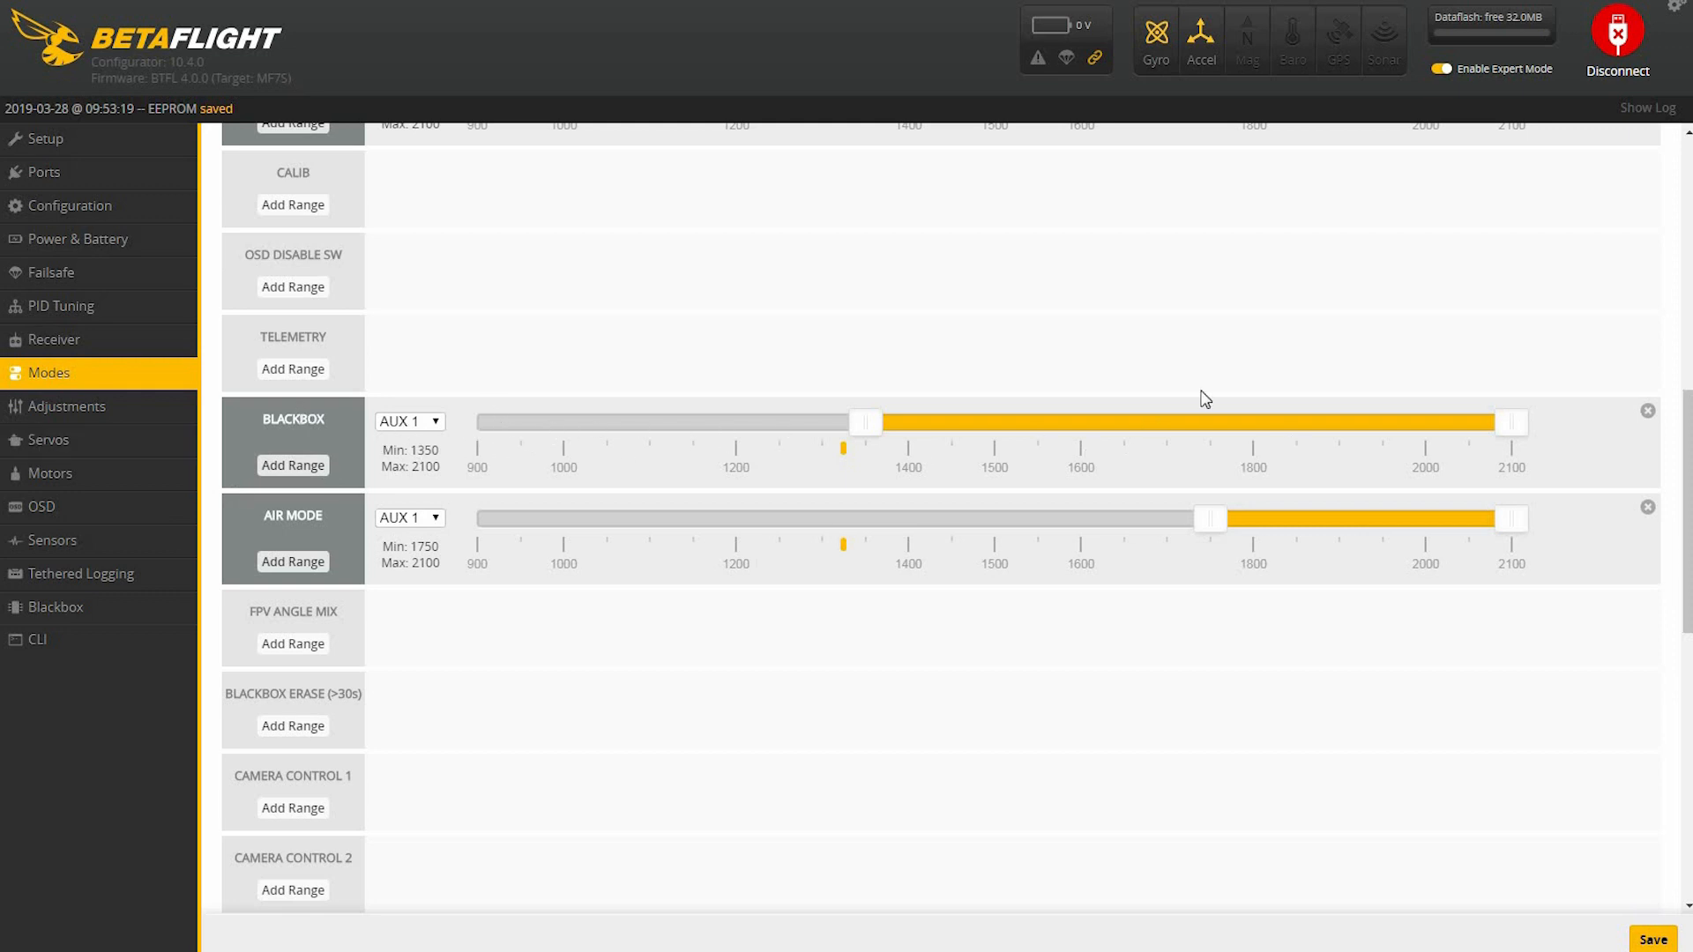
scroll(1319, 491, up, 6)
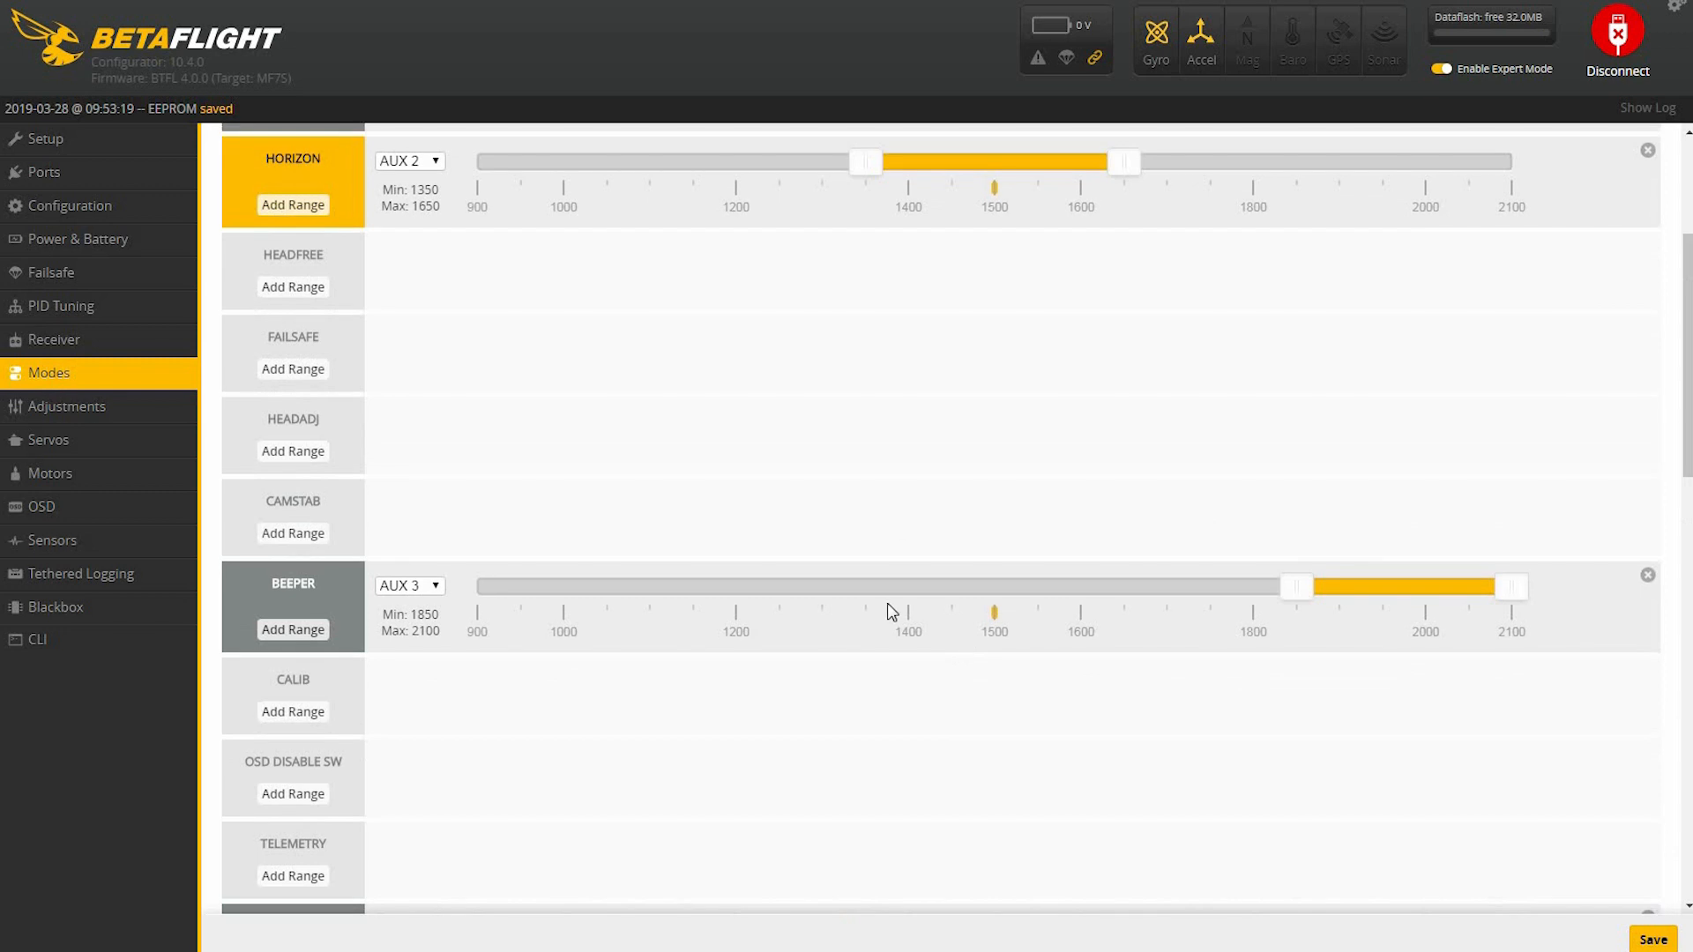
scroll(924, 626, up, 4)
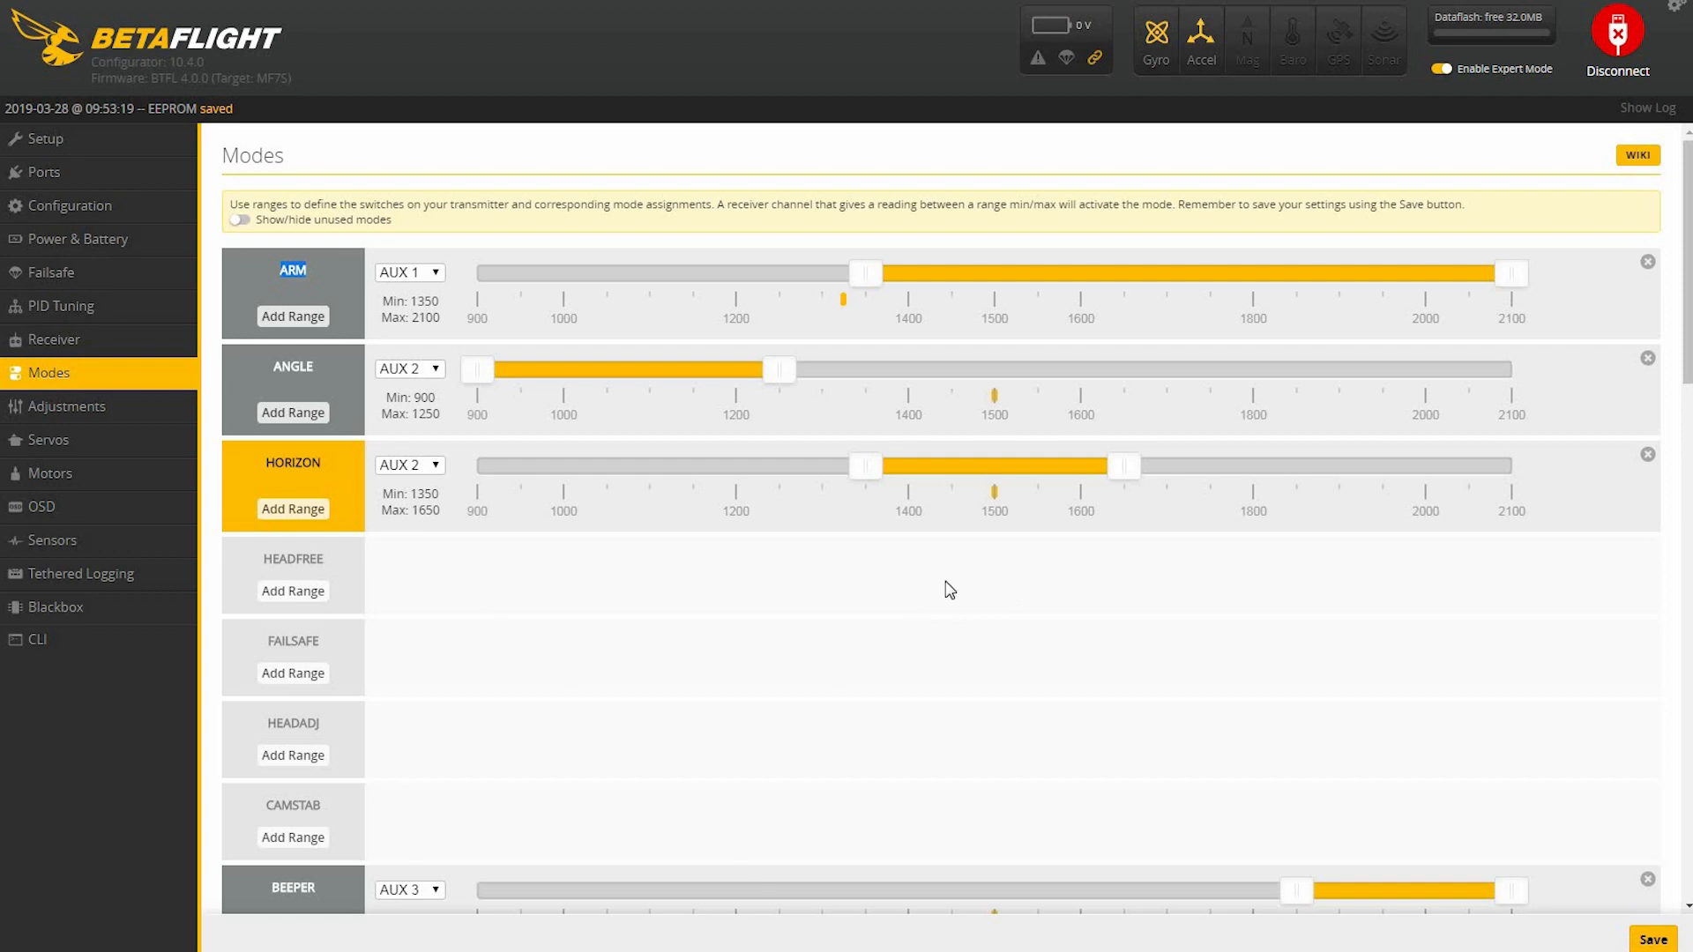
scroll(949, 590, down, 5)
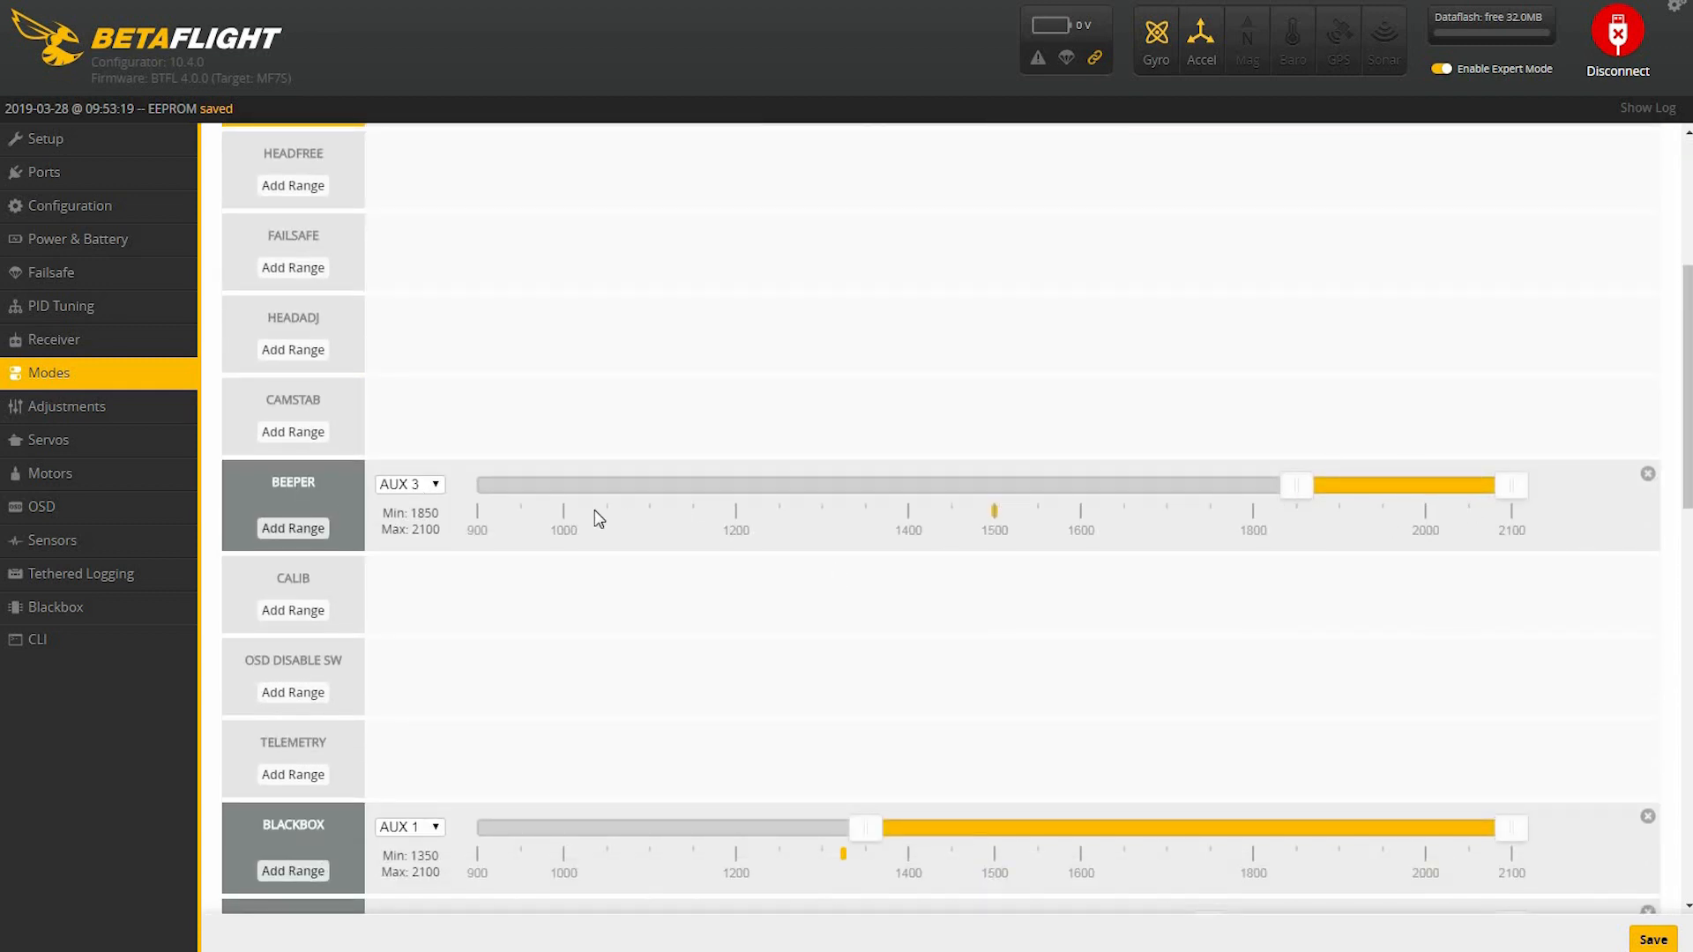
scroll(683, 529, down, 3)
scroll(574, 582, down, 8)
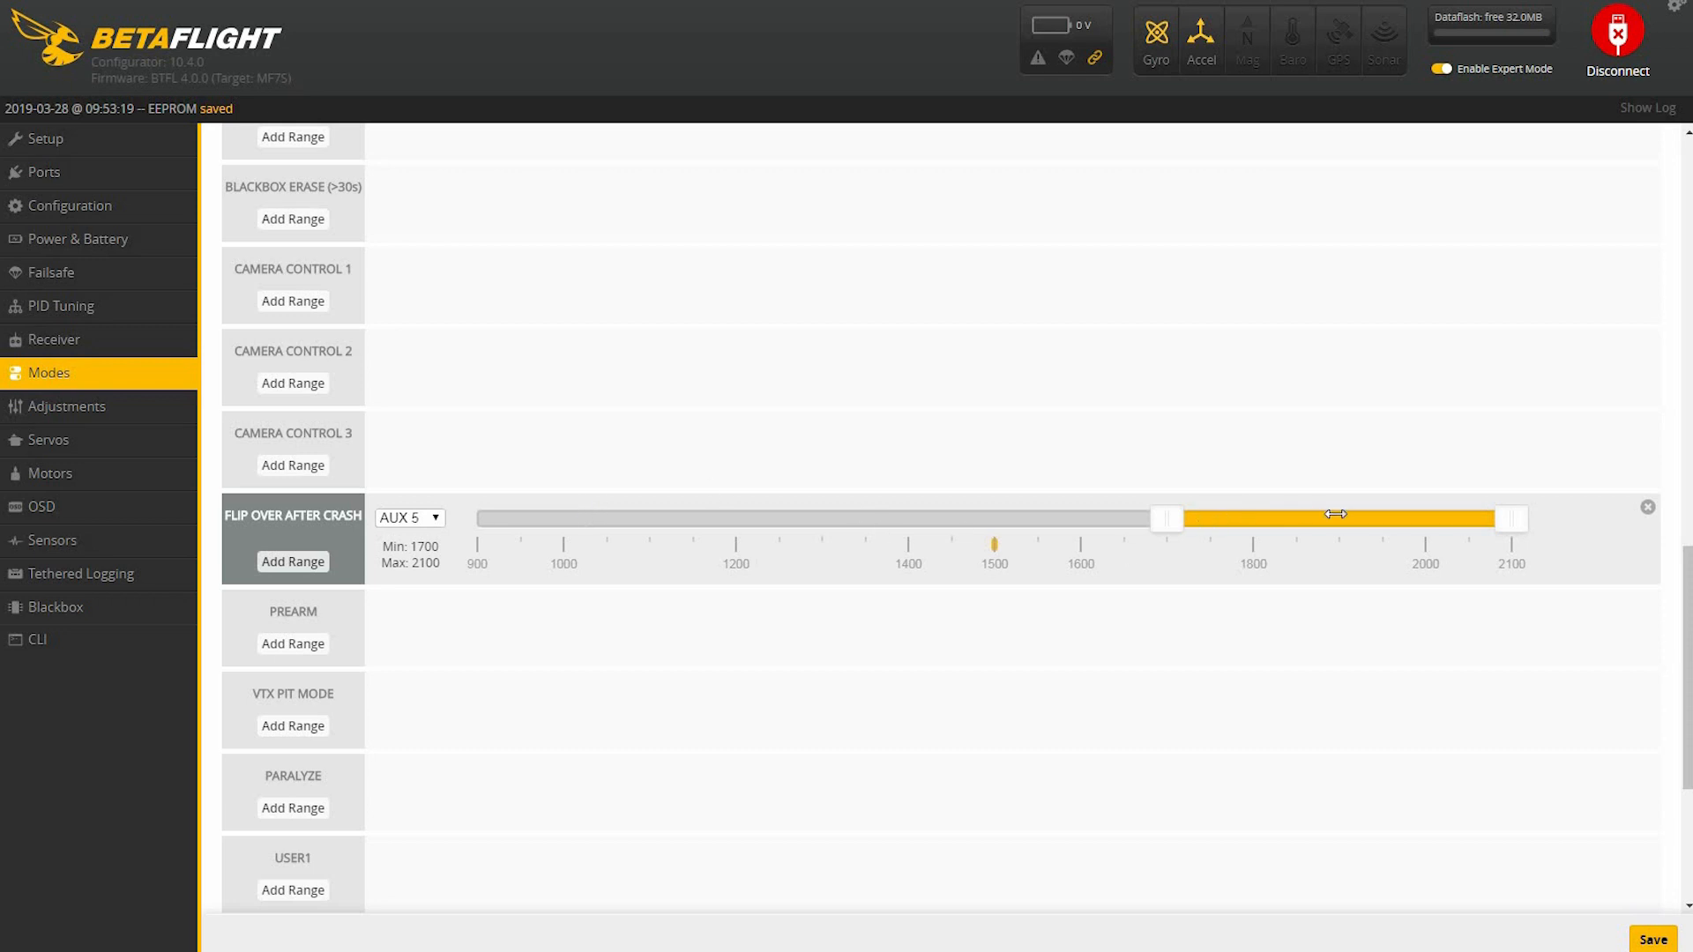
scroll(997, 578, down, 4)
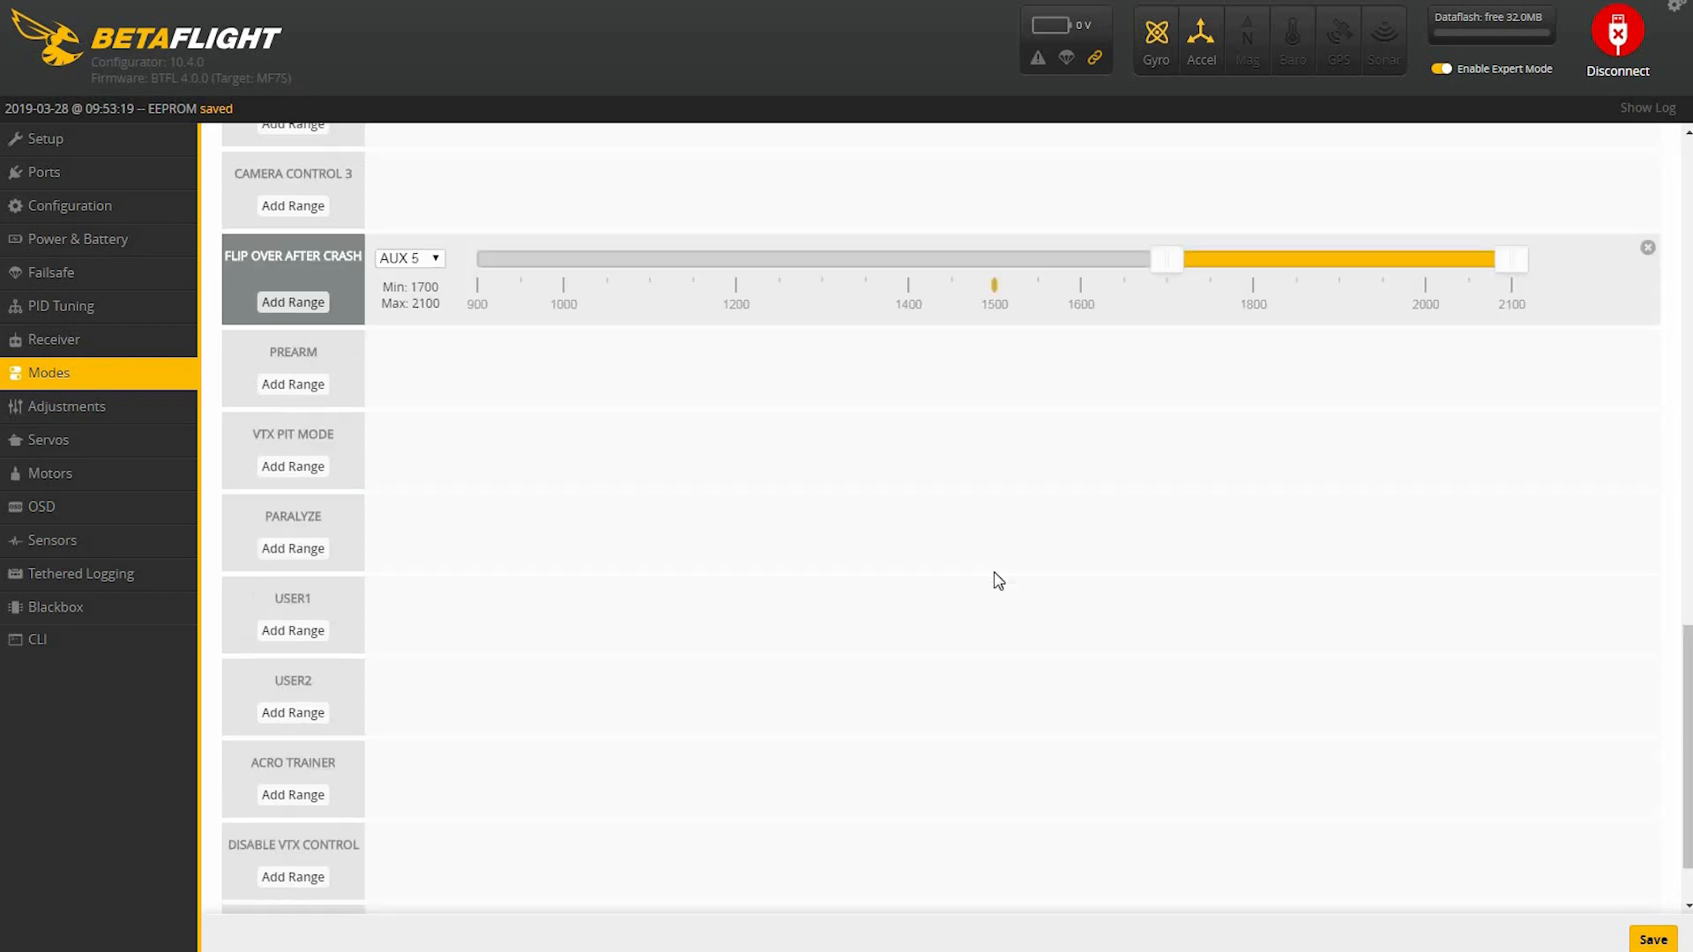
scroll(1501, 818, up, 6)
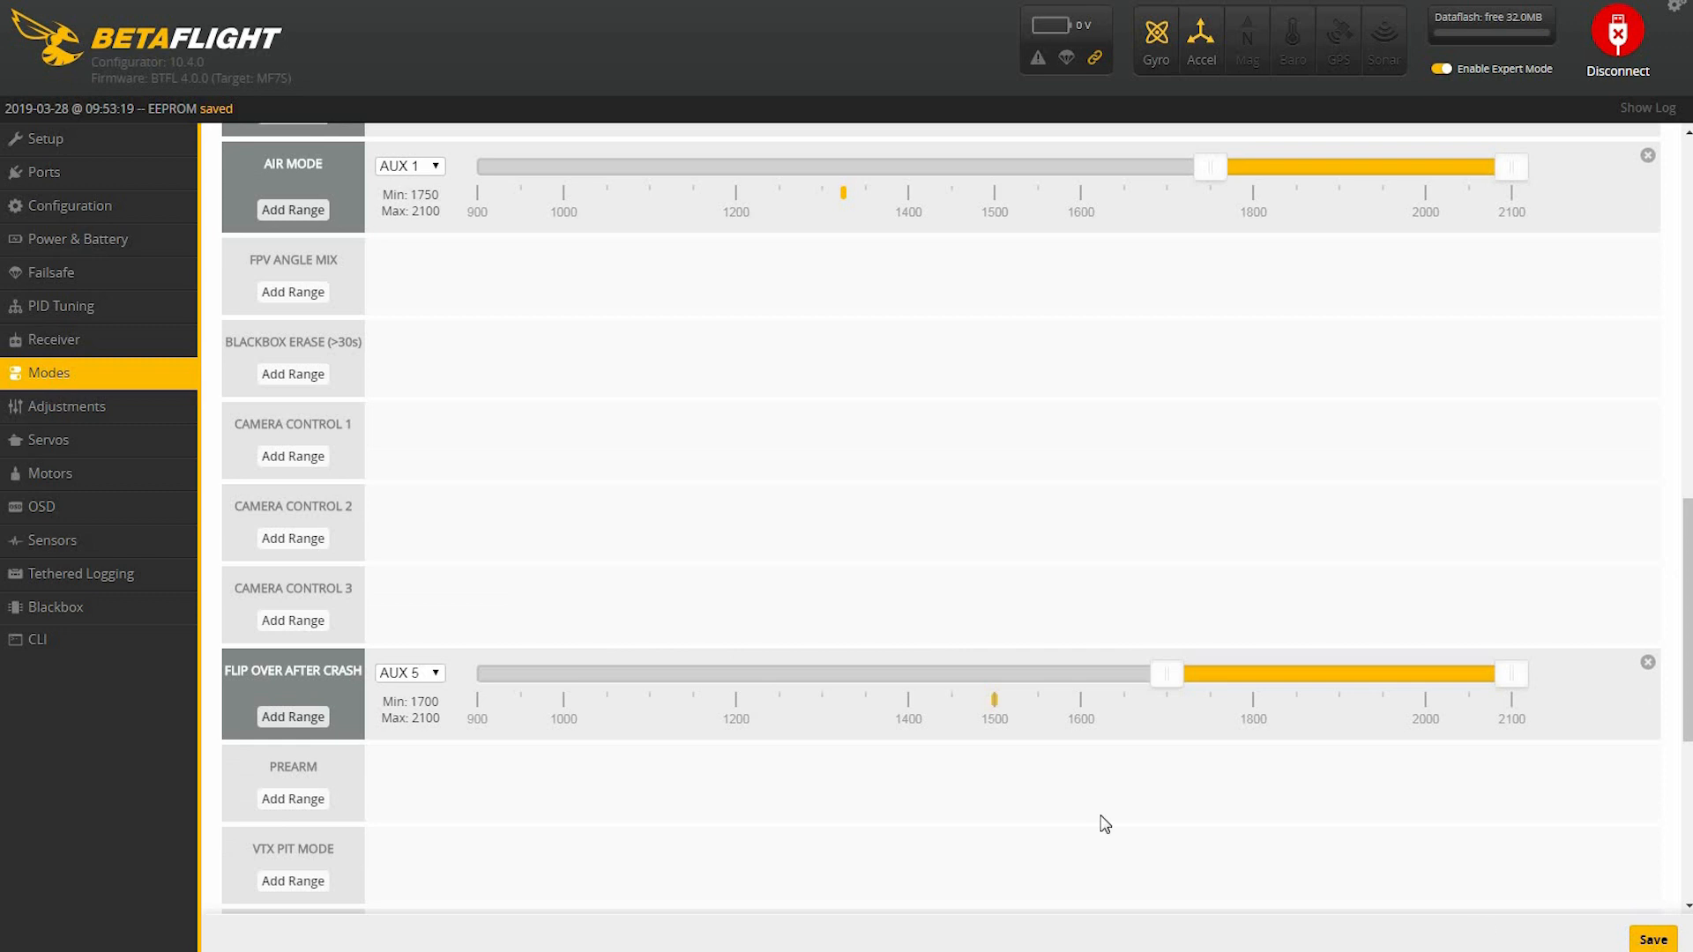
Look through the adjustments, servos and motors settings of the flight controller.
click(92, 407)
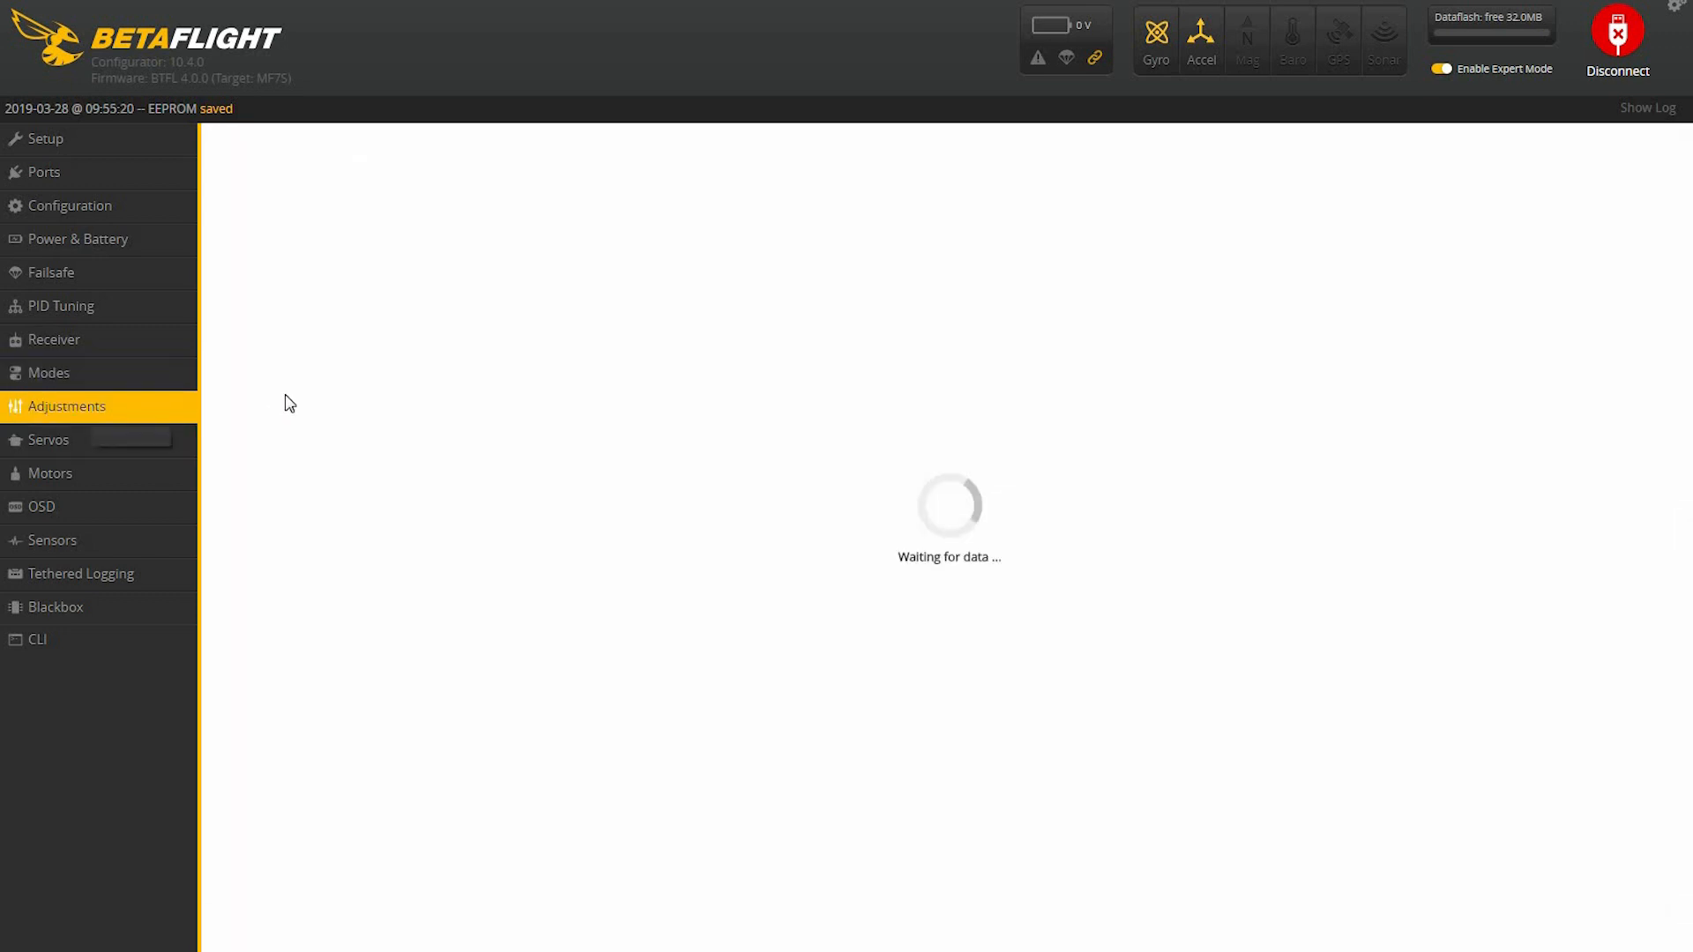
scroll(926, 696, down, 3)
scroll(215, 450, up, 3)
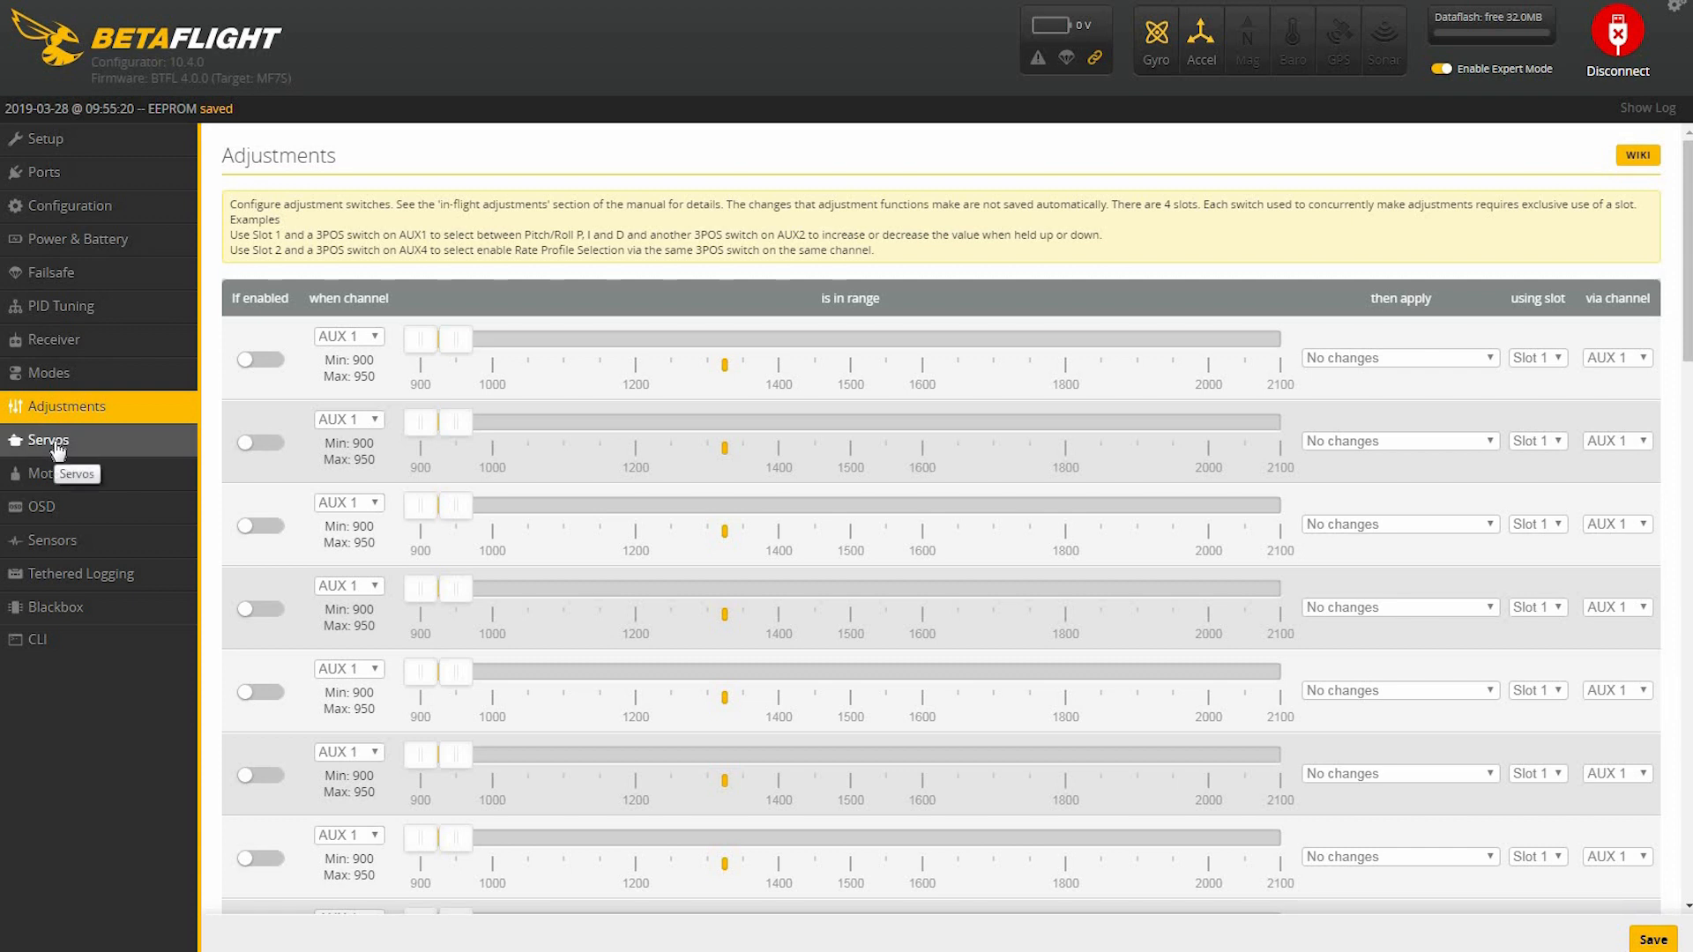
click(58, 446)
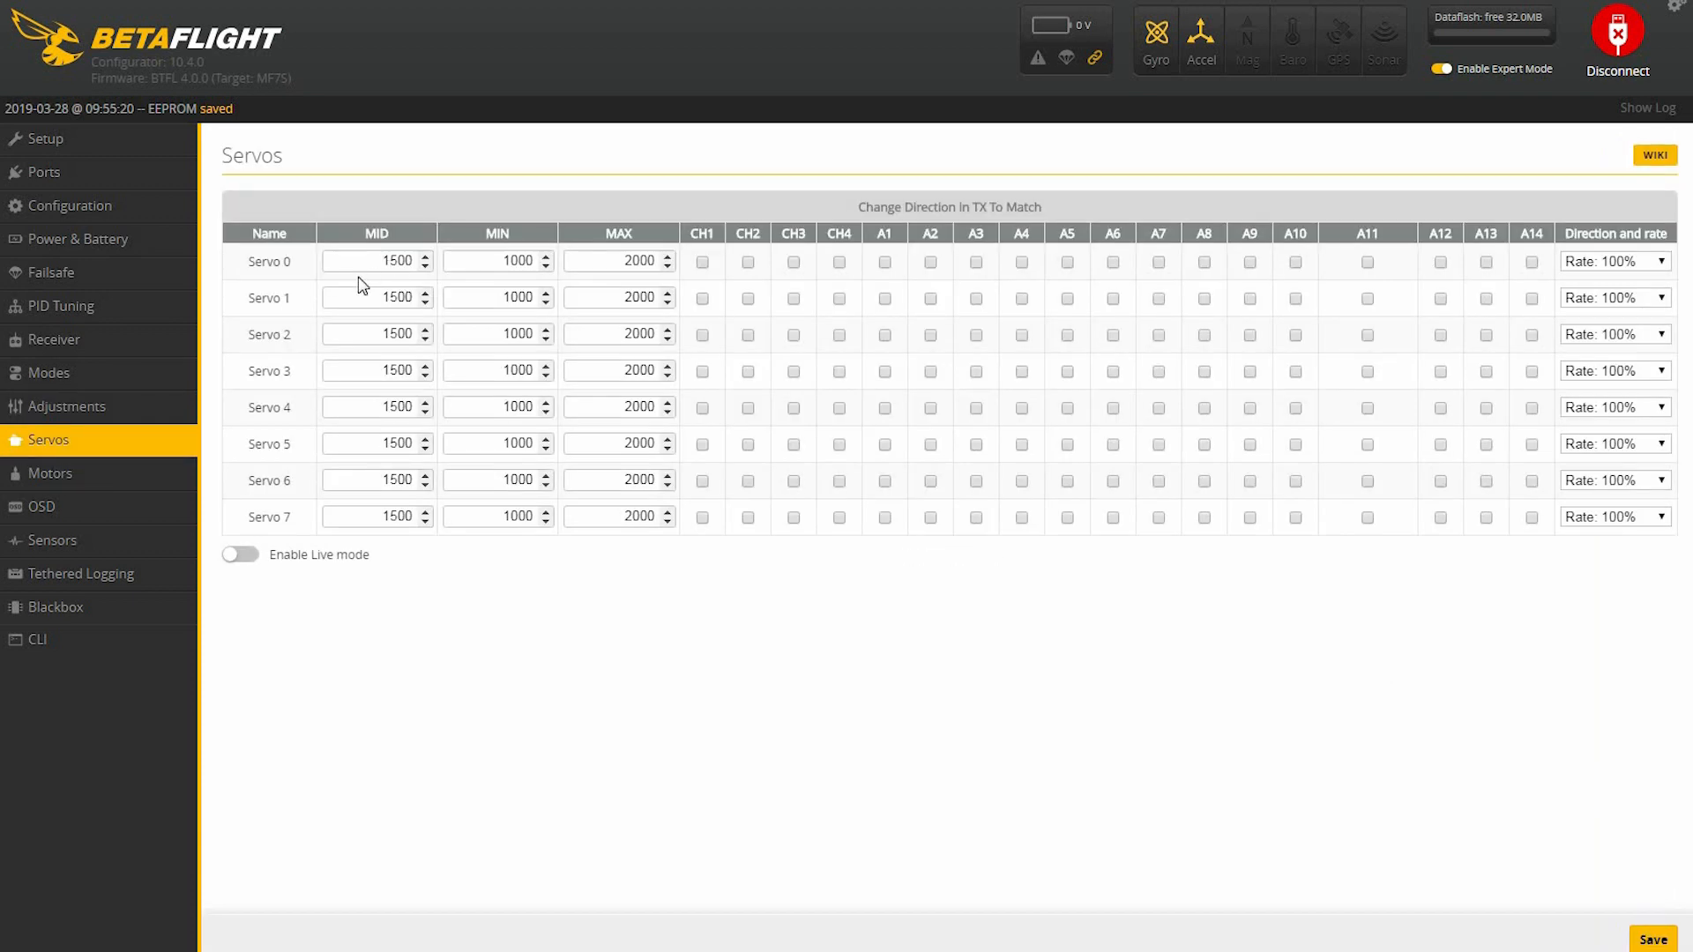
click(64, 476)
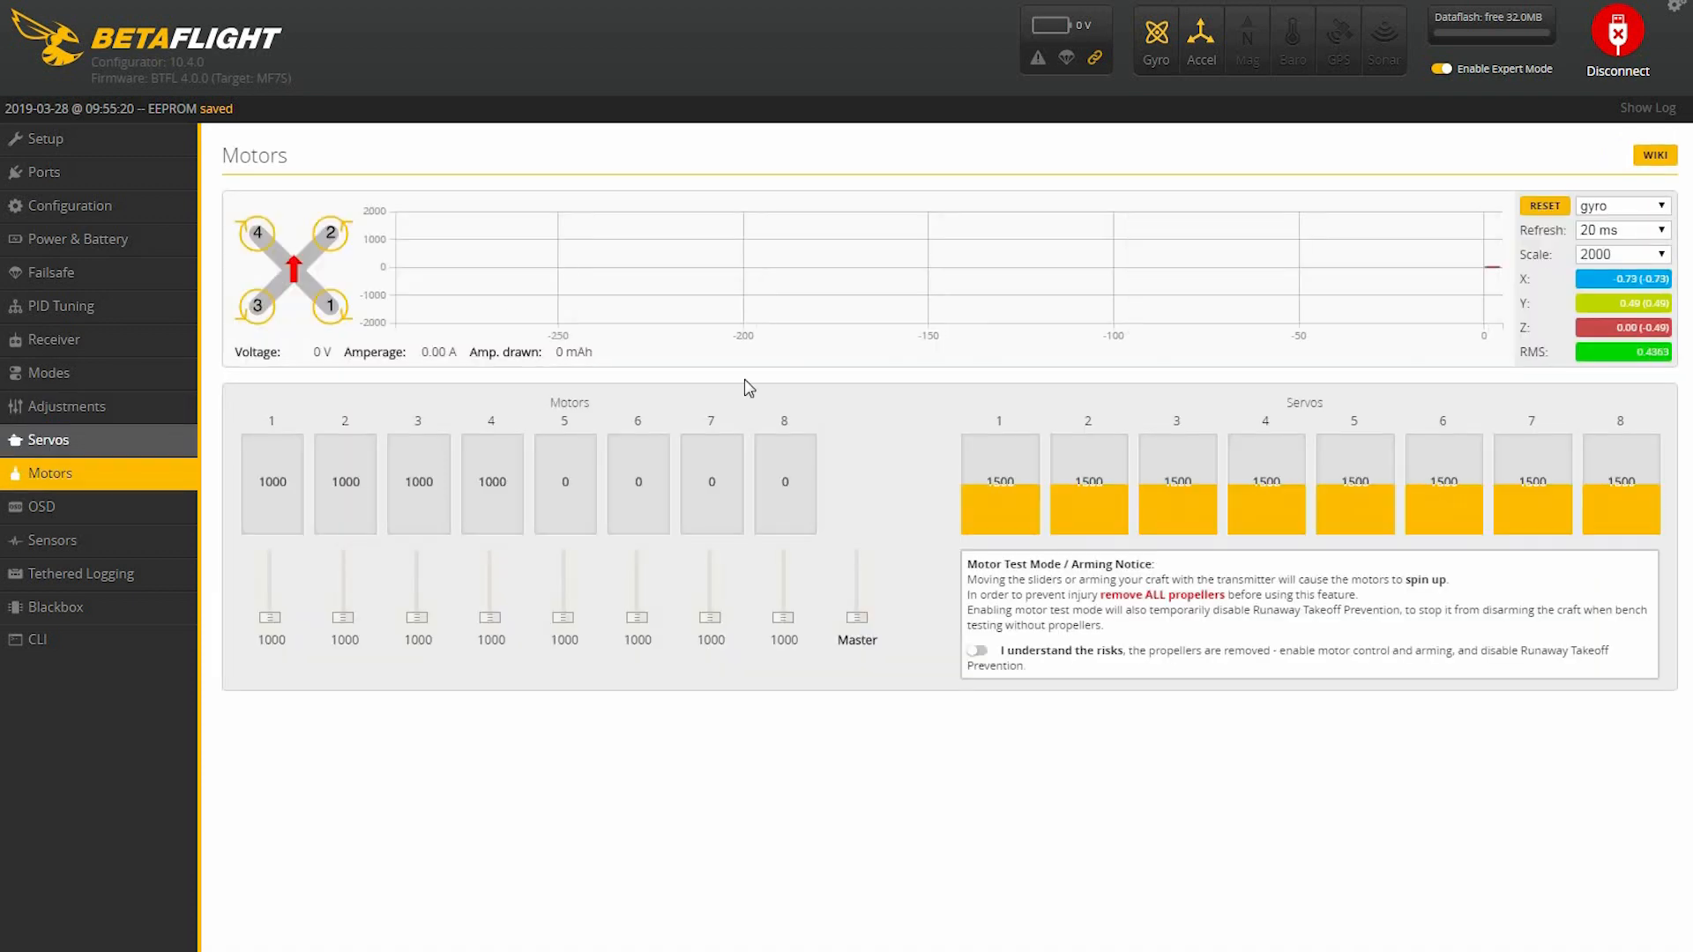
In the OSD settings, move the RSSI value to the lower-left corner of the preview.
click(38, 511)
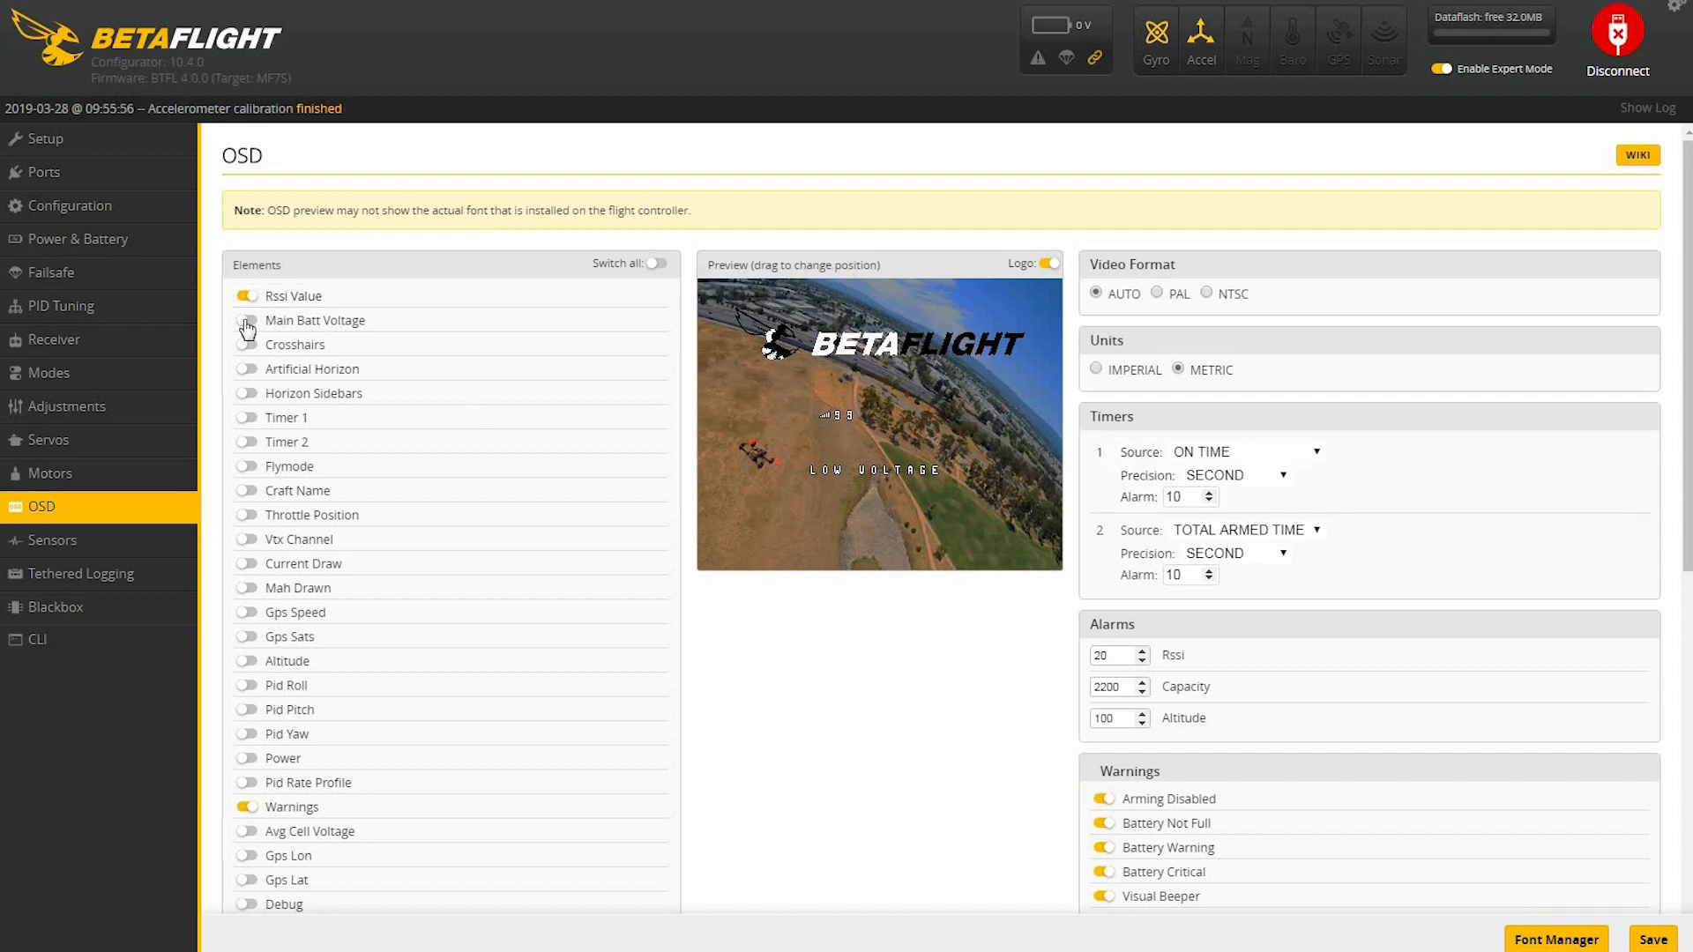
drag(845, 422, 726, 501)
drag(745, 564, 754, 569)
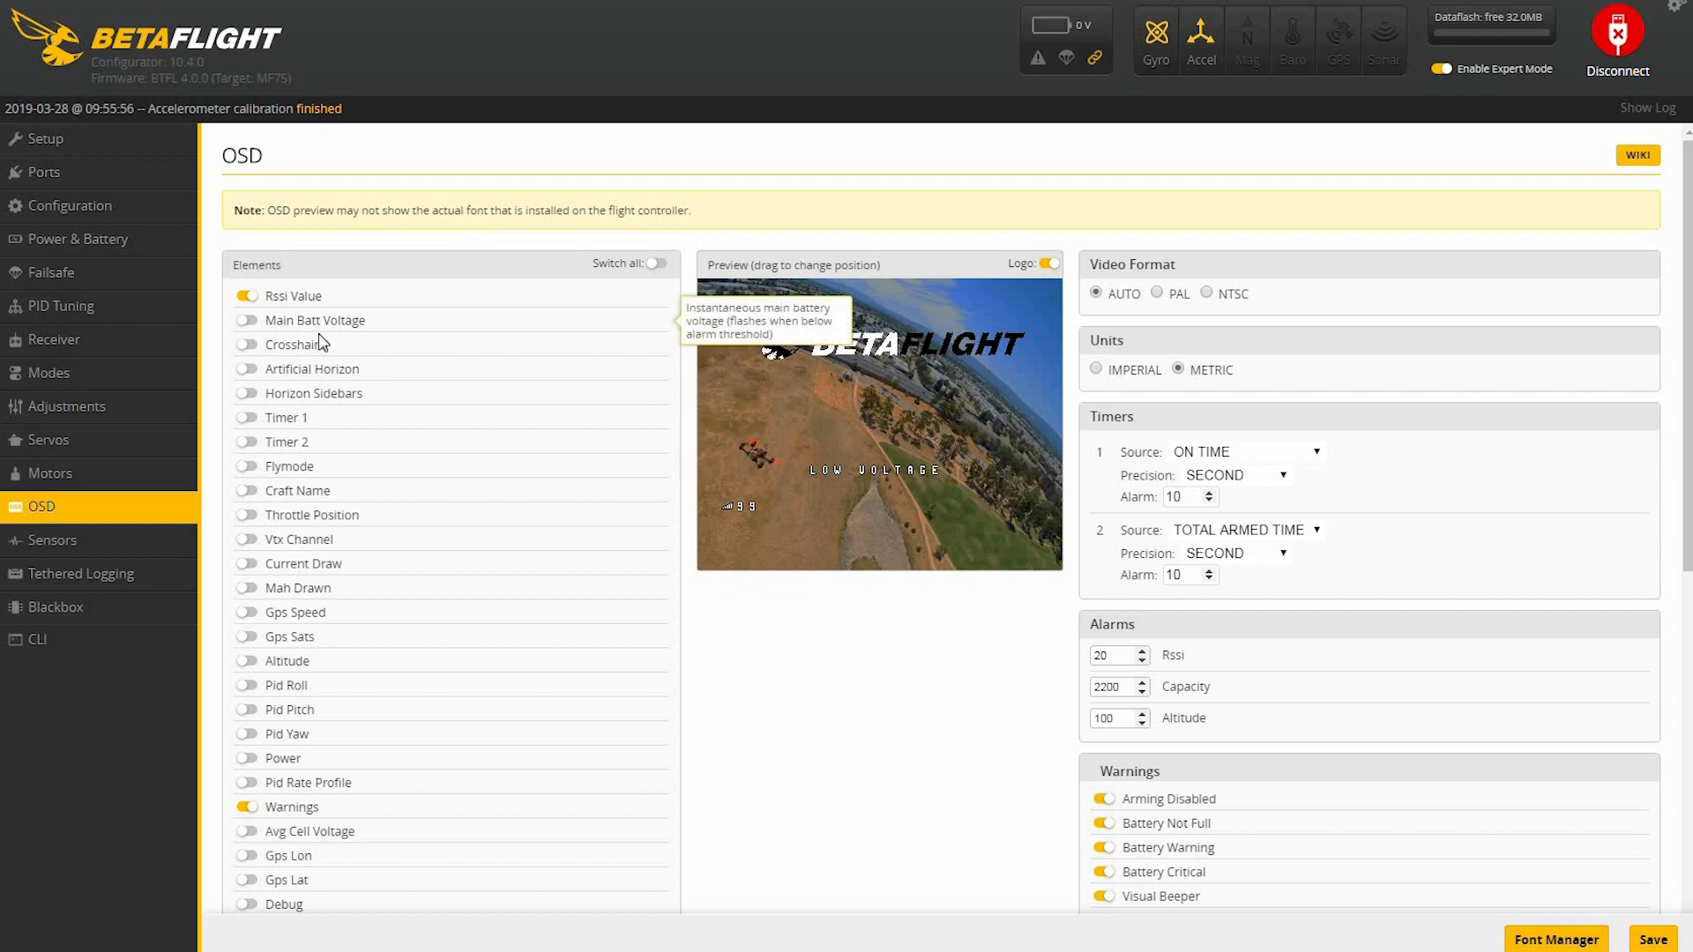
Enable the main battery voltage and place it below the RSSI value, and enable the crosshairs and artificial horizon.
click(247, 320)
drag(842, 415, 727, 527)
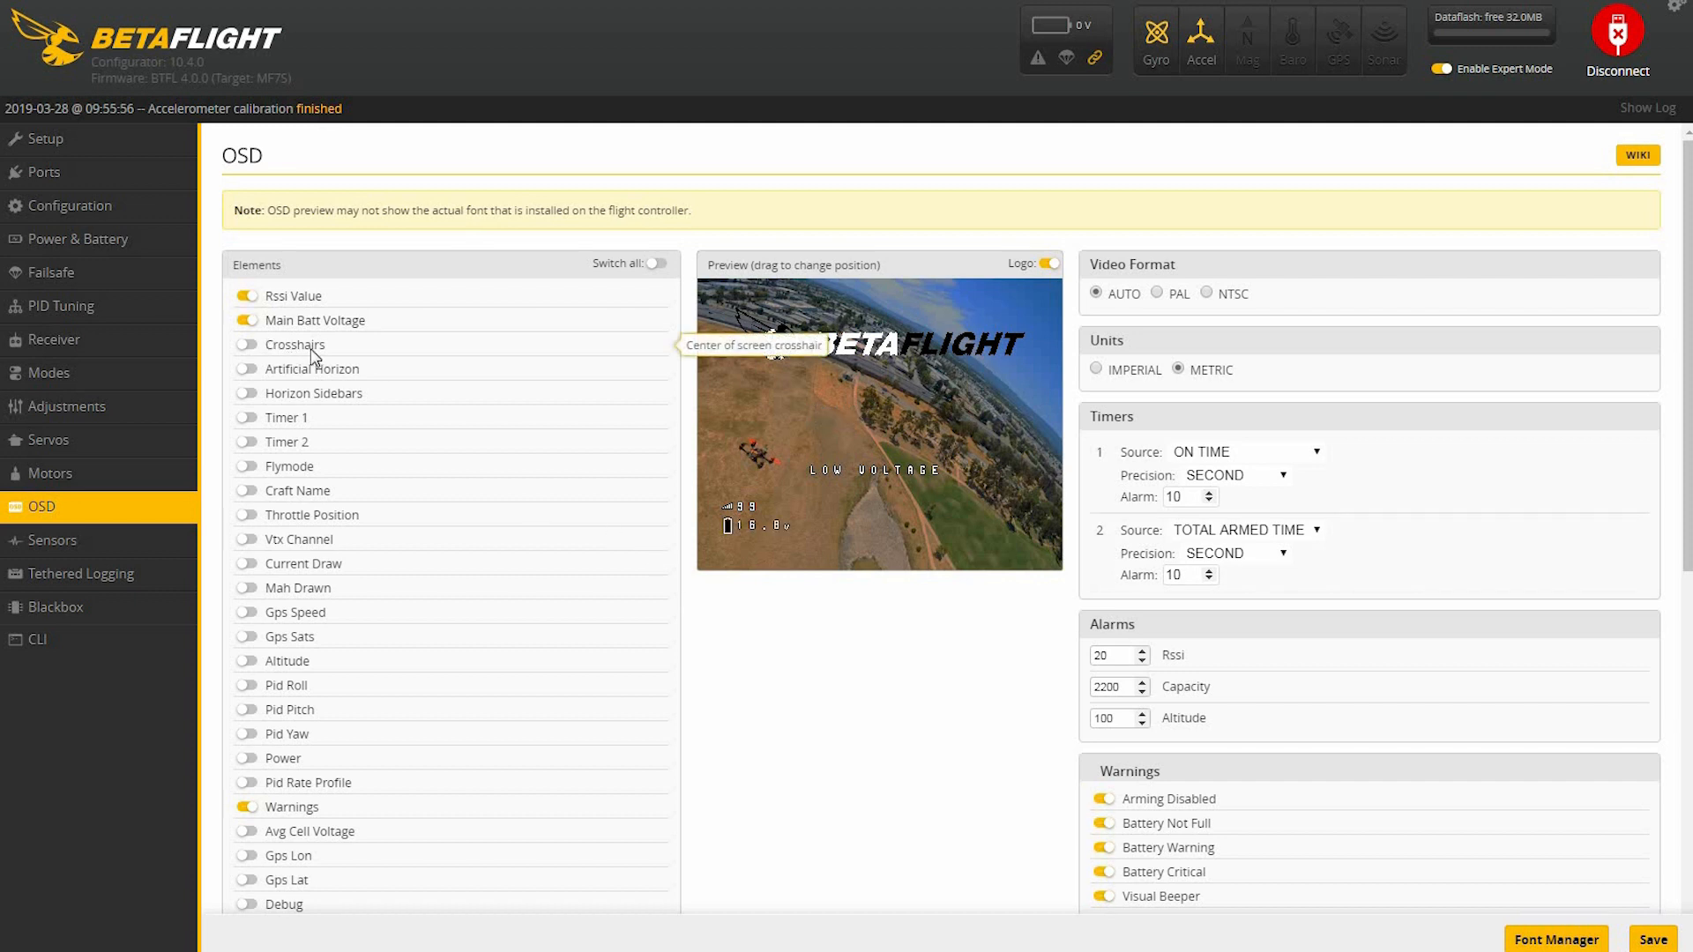
click(248, 347)
click(248, 369)
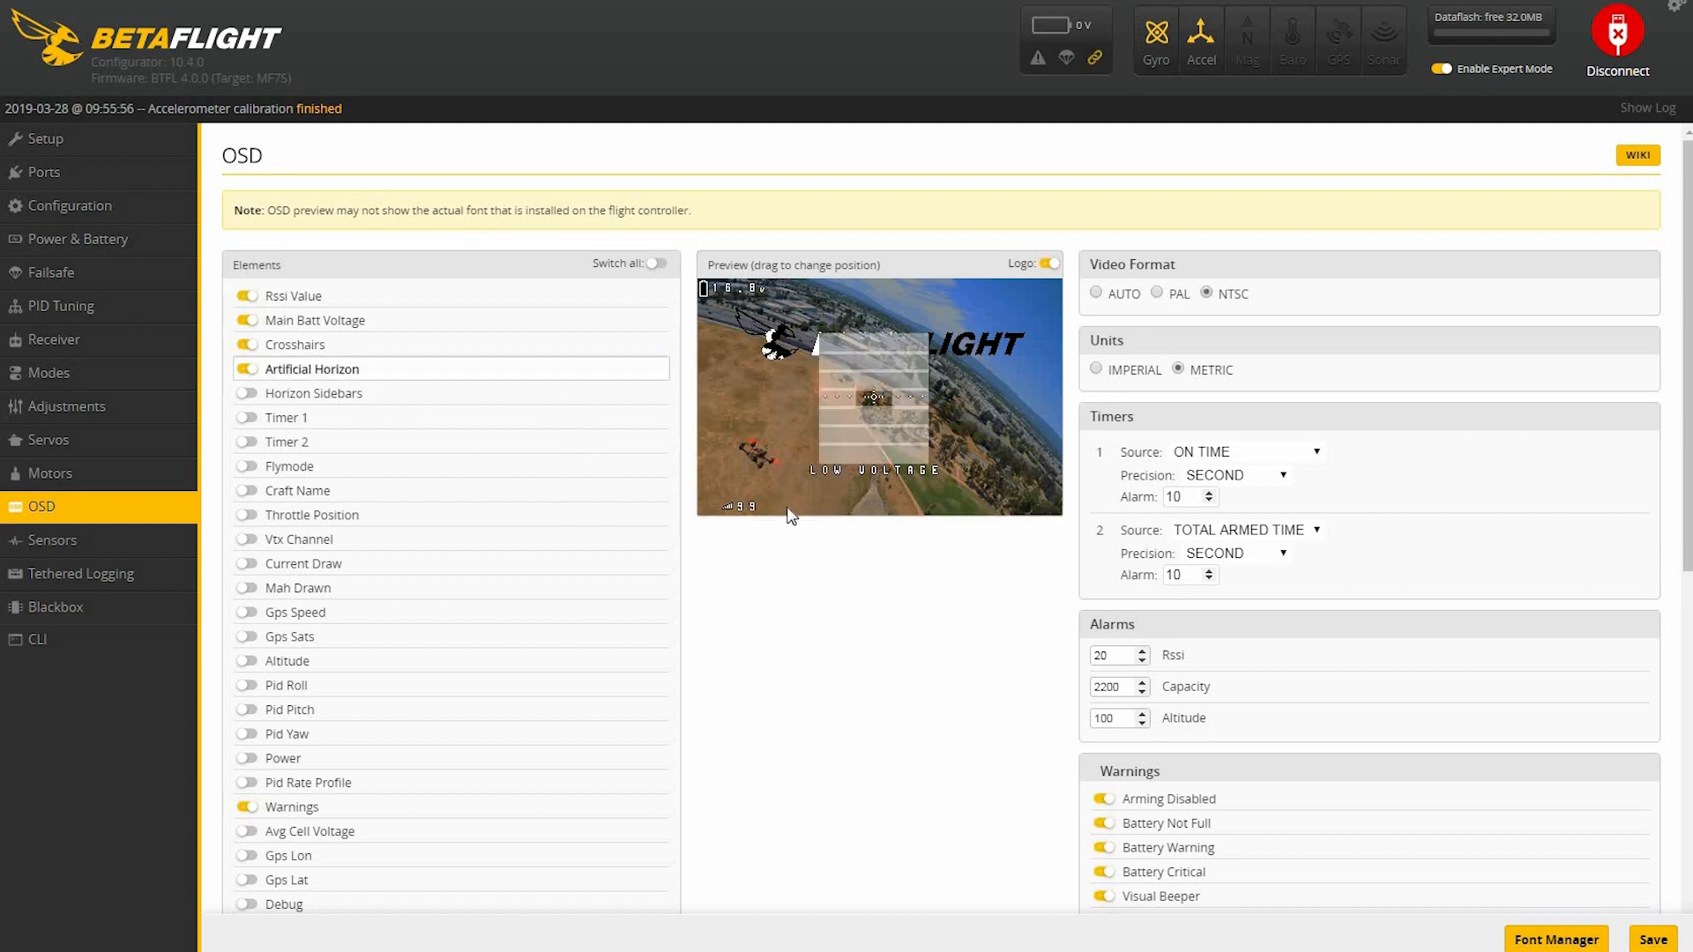
Set the OSD video format to NTSC and reposition the RSSI value and battery voltage at the preview's lower left.
click(1095, 294)
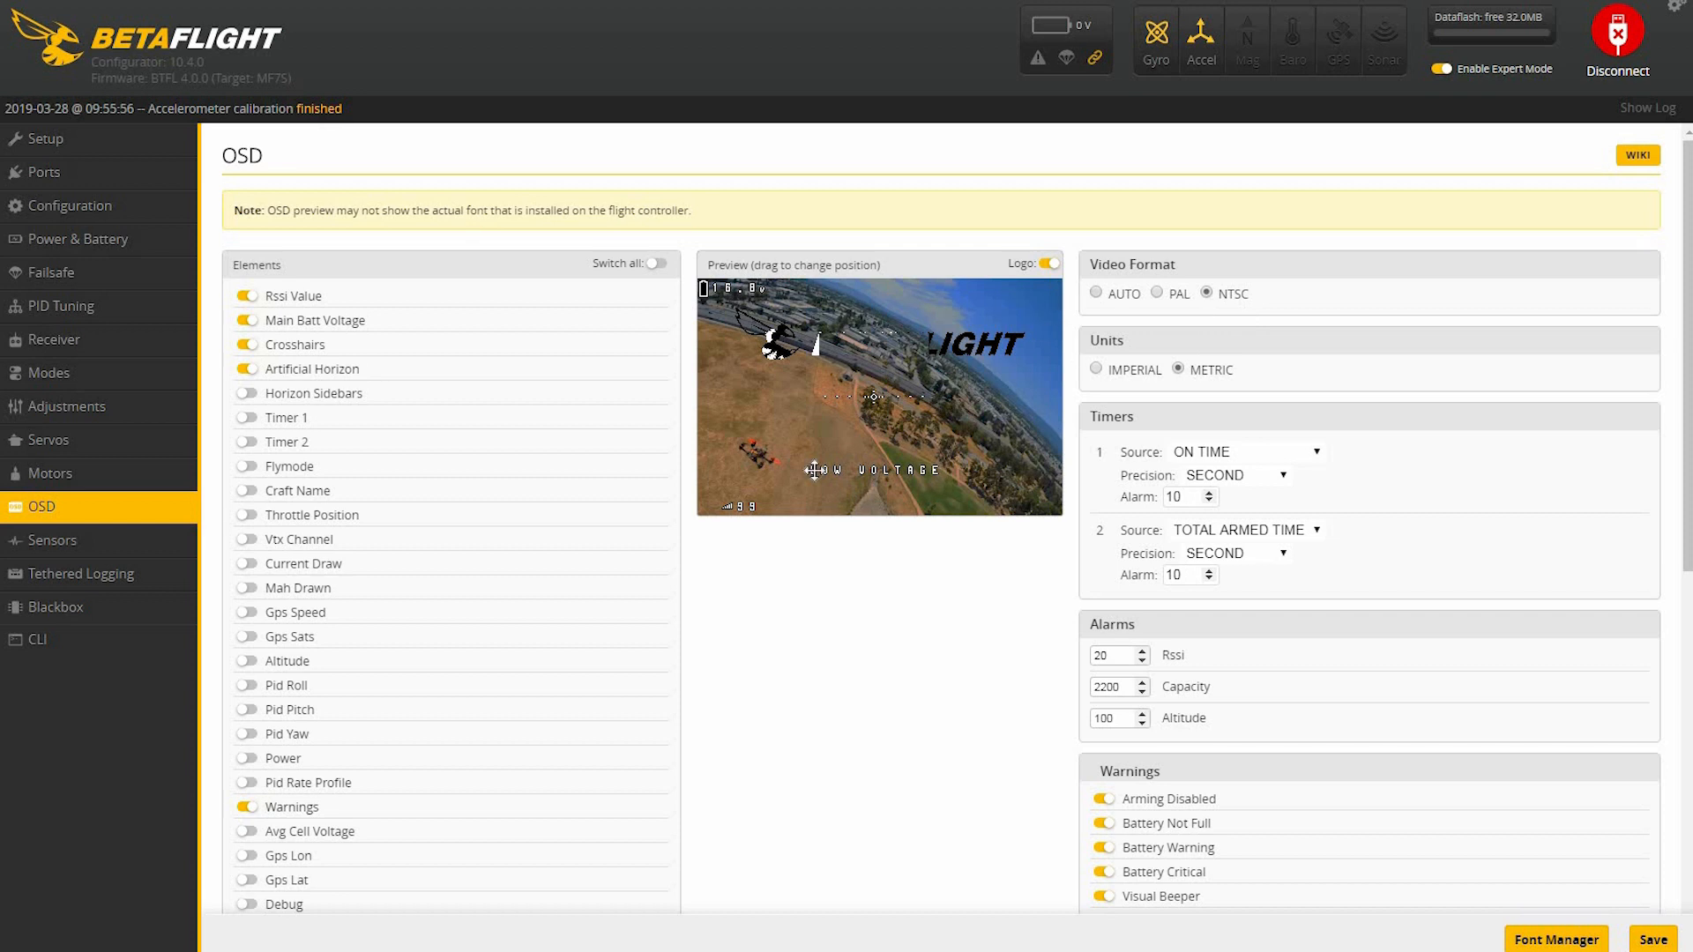
drag(732, 486, 737, 506)
click(1230, 297)
mouse_move(727, 507)
mouse_down()
mouse_move(717, 518)
mouse_move(745, 535)
mouse_up()
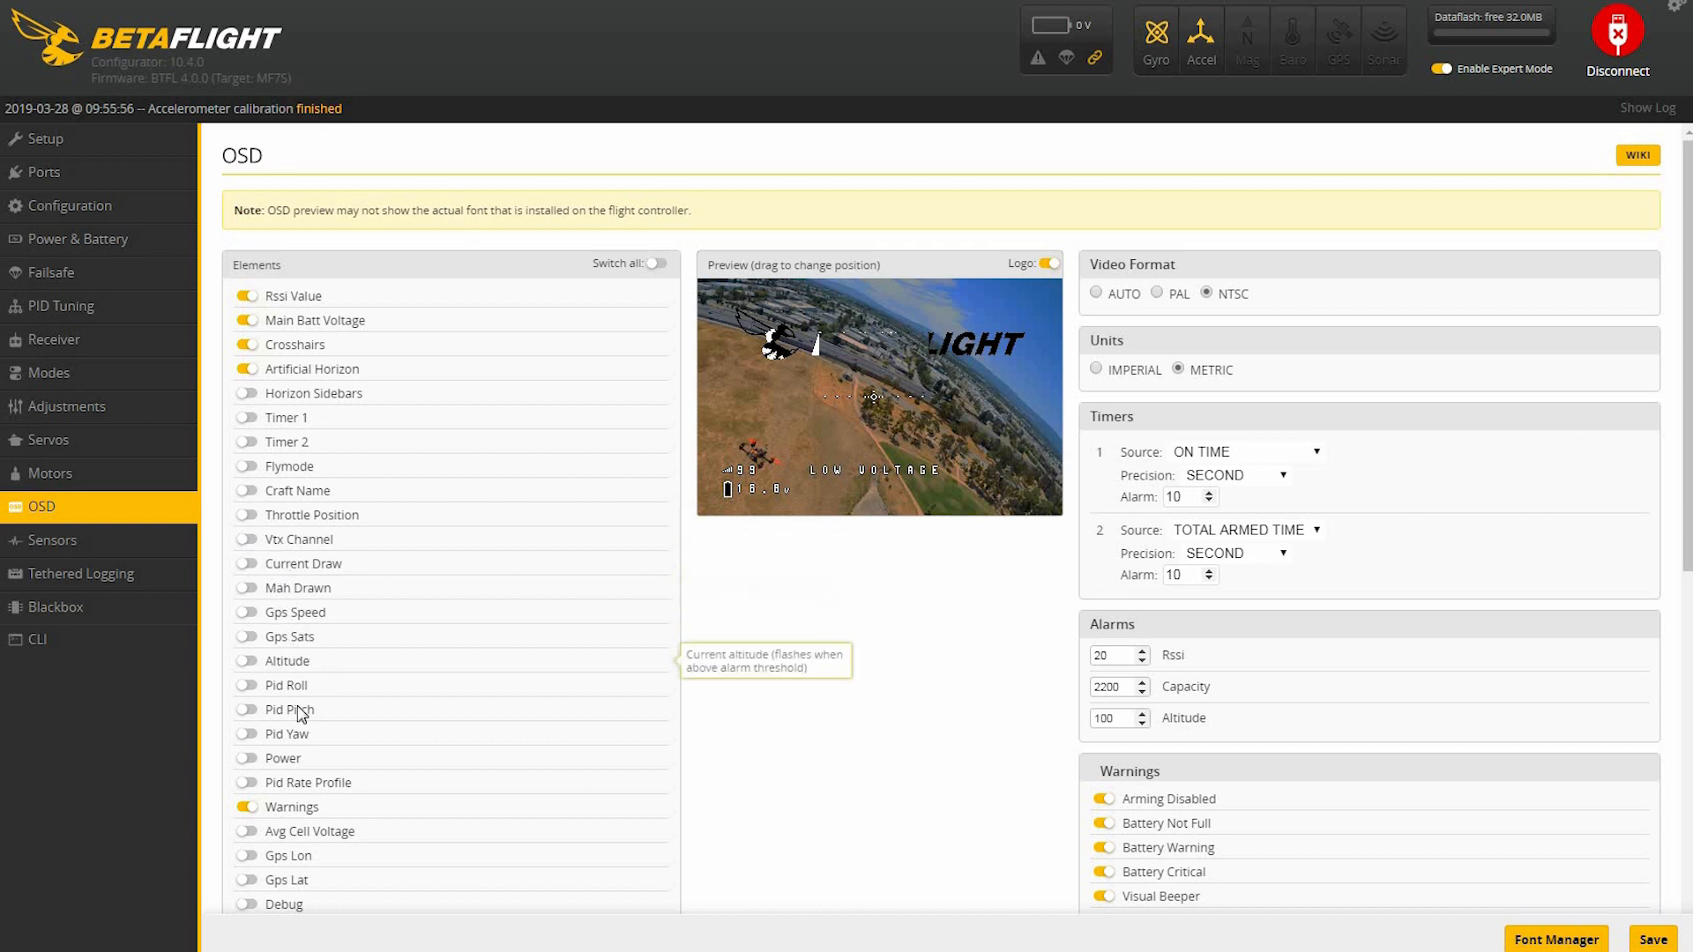
Enable the altitude element, place it in the lower-right corner of the OSD preview, and save the OSD settings.
click(361, 662)
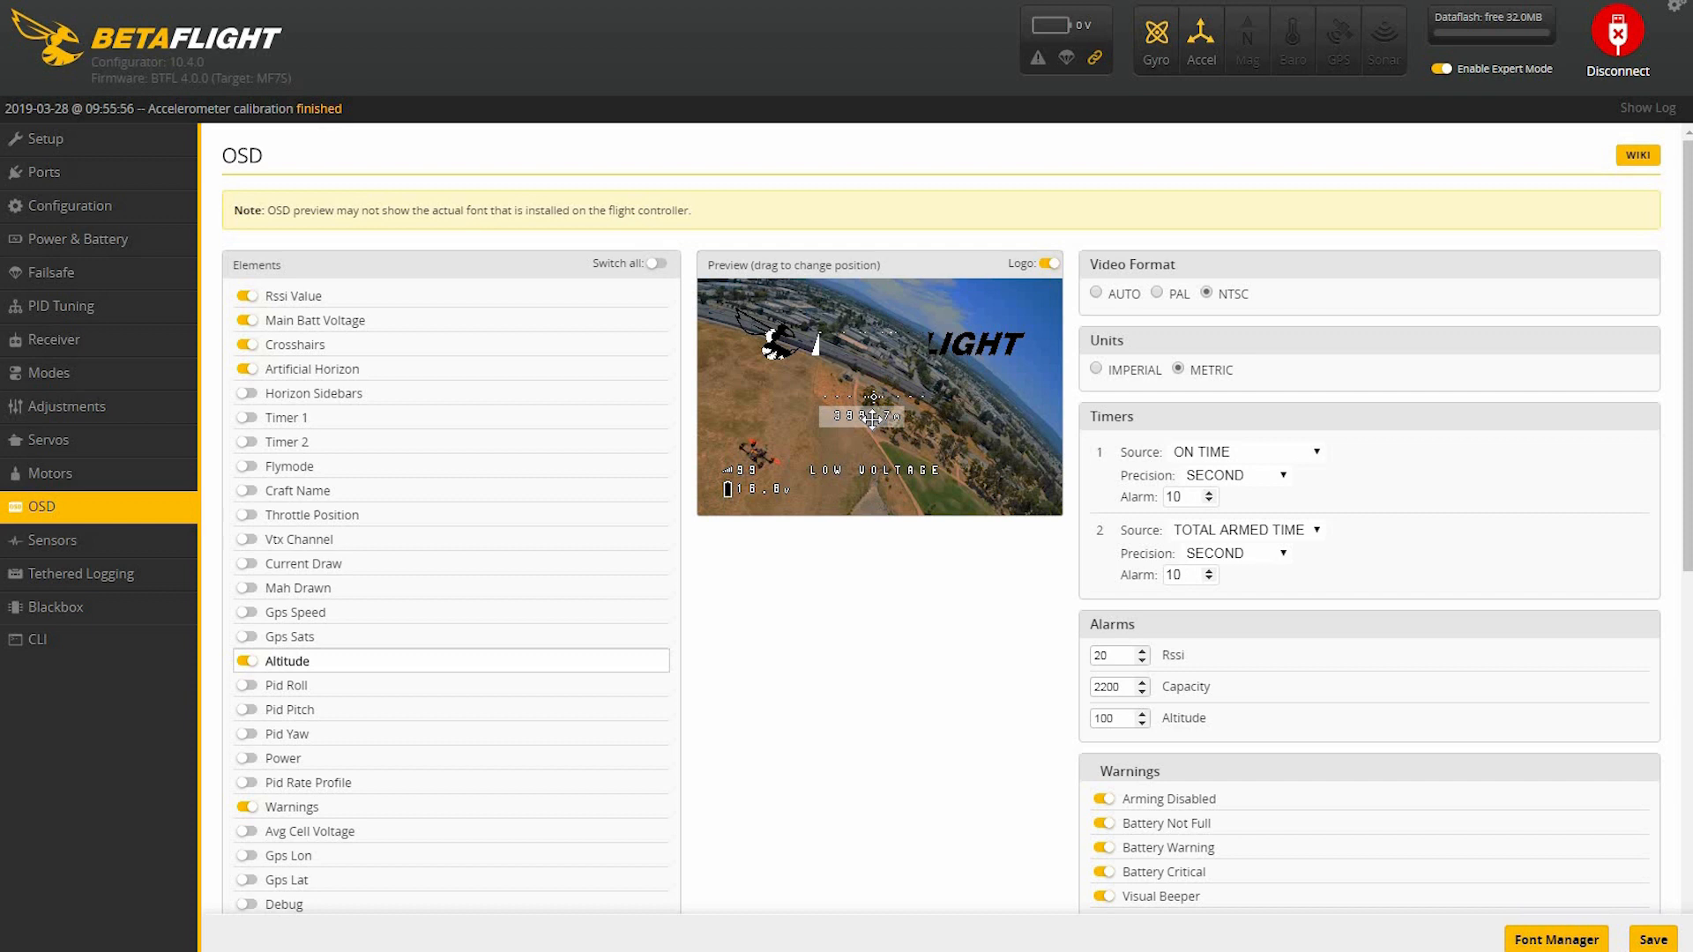
drag(871, 418, 970, 487)
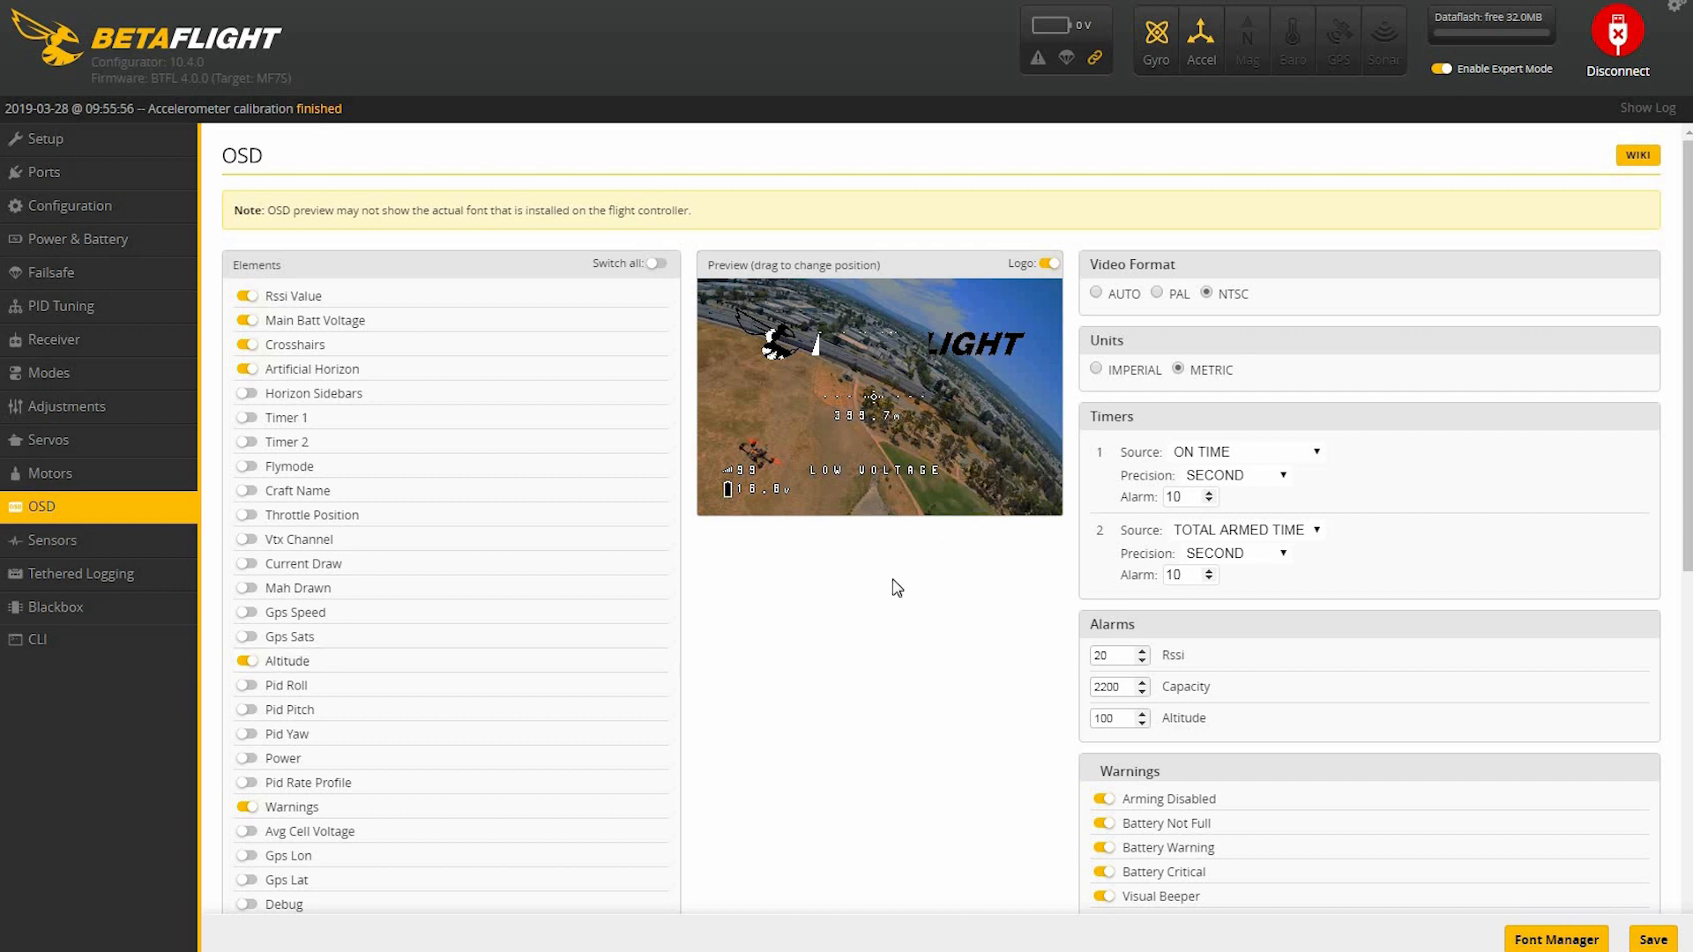
scroll(1145, 309, down, 5)
scroll(935, 661, up, 5)
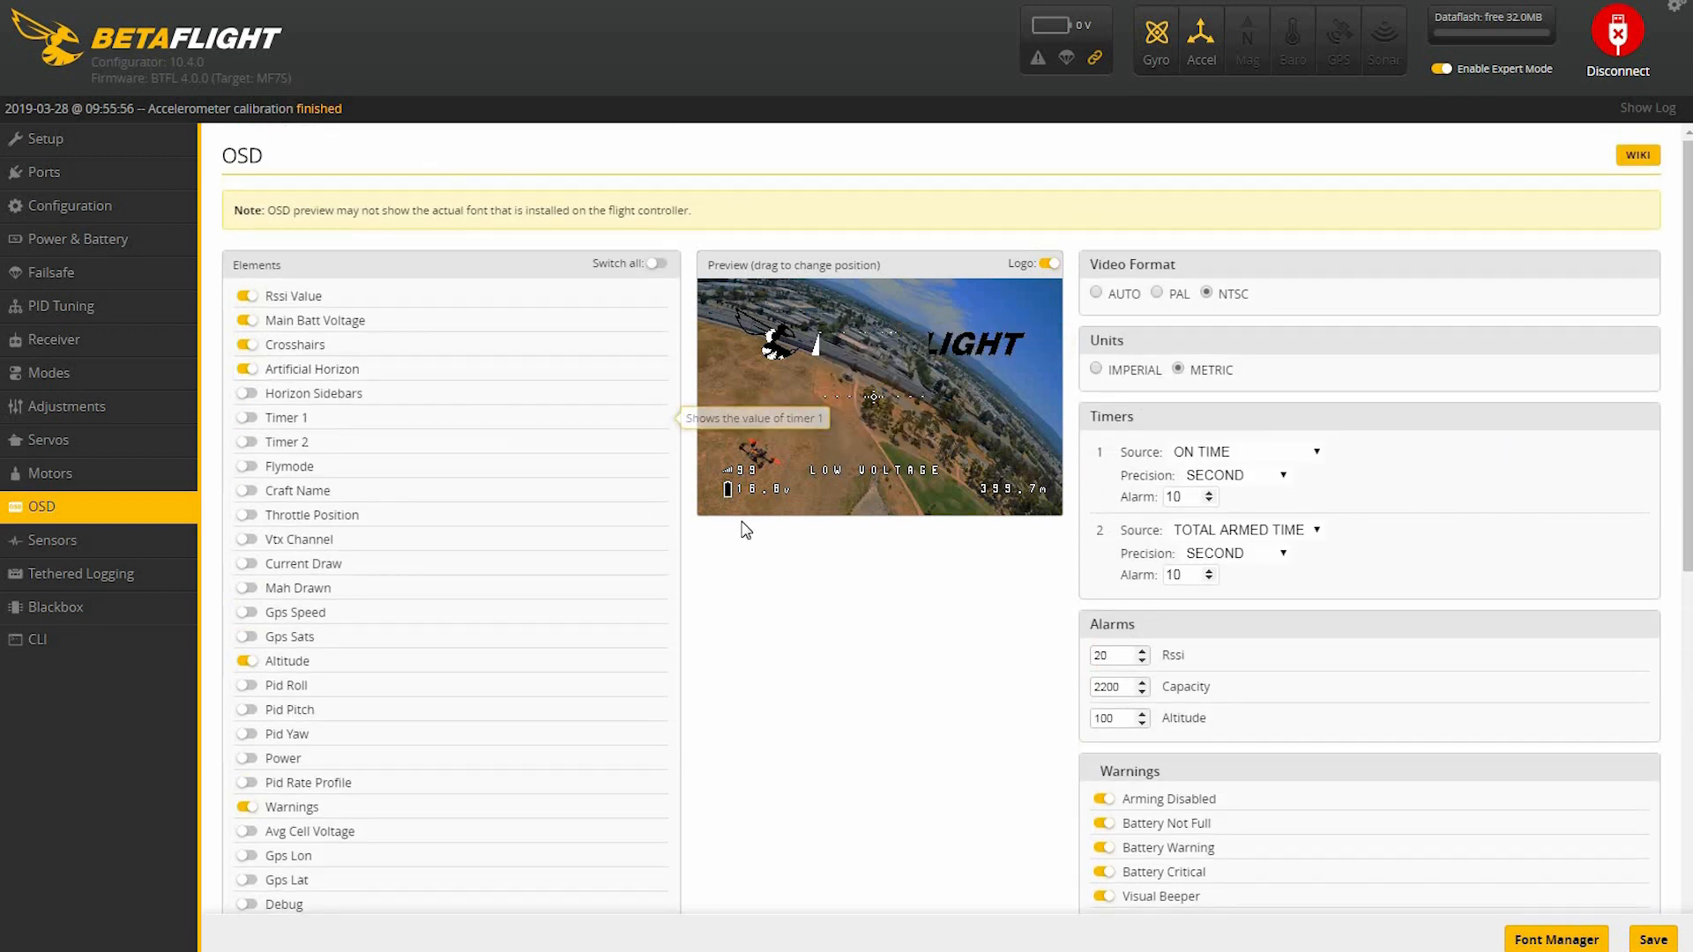
click(1669, 941)
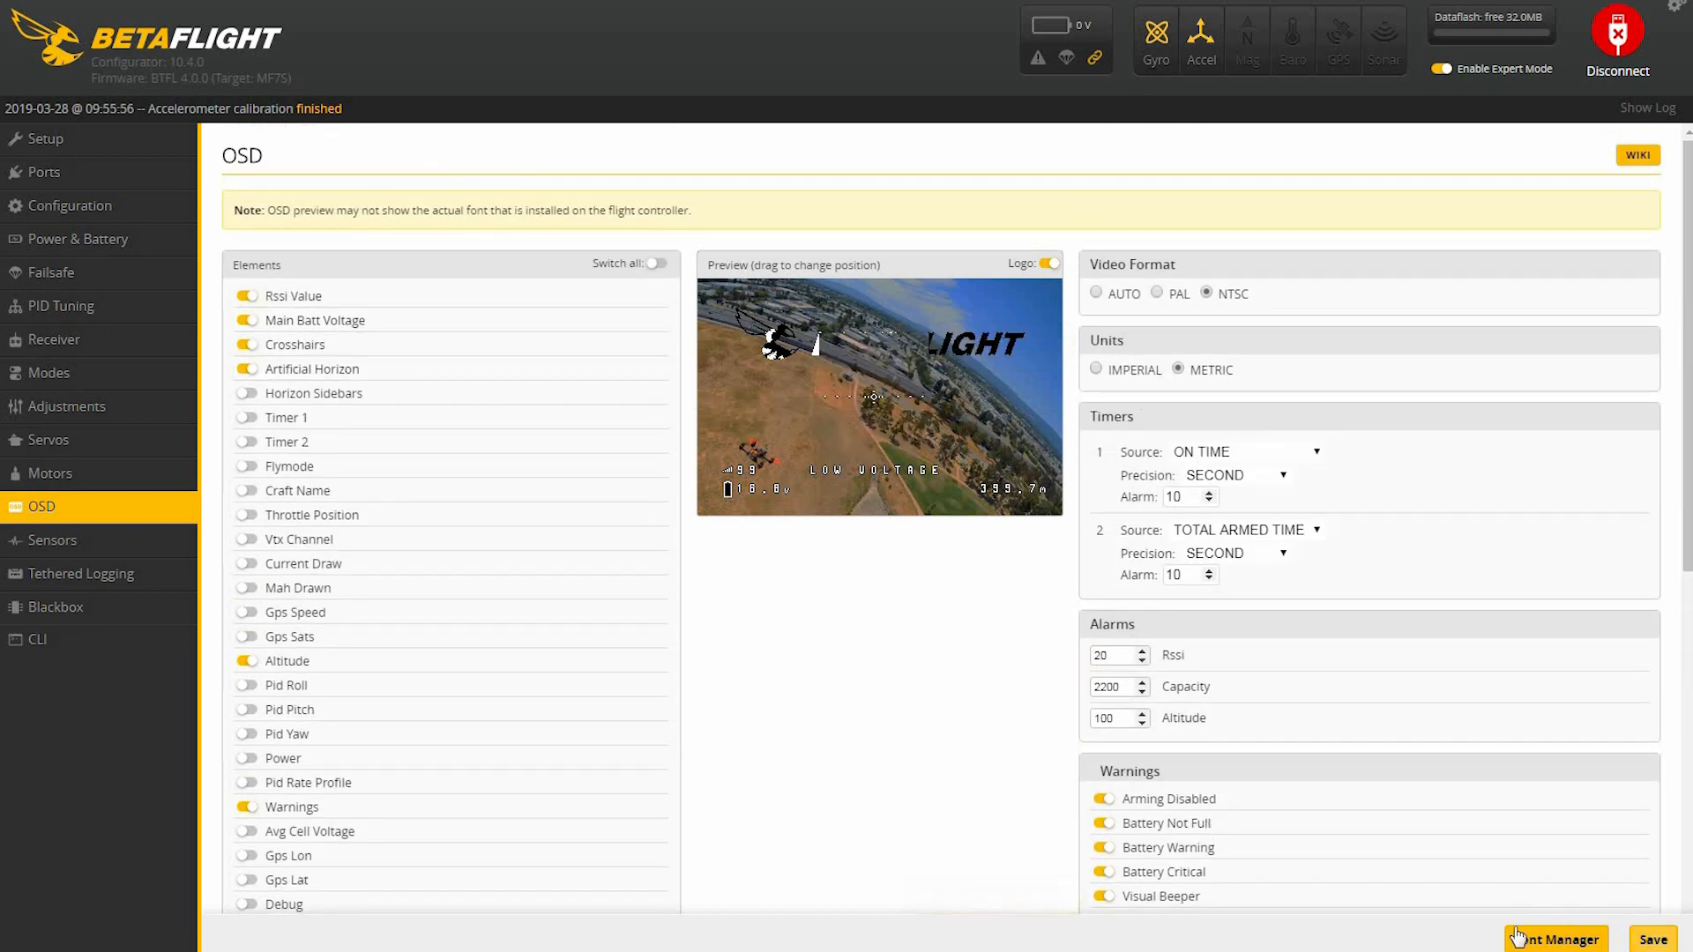
Review the sensor graphs, tethered logging, and the blackbox logging device, dataflash chip and SD card information.
click(42, 540)
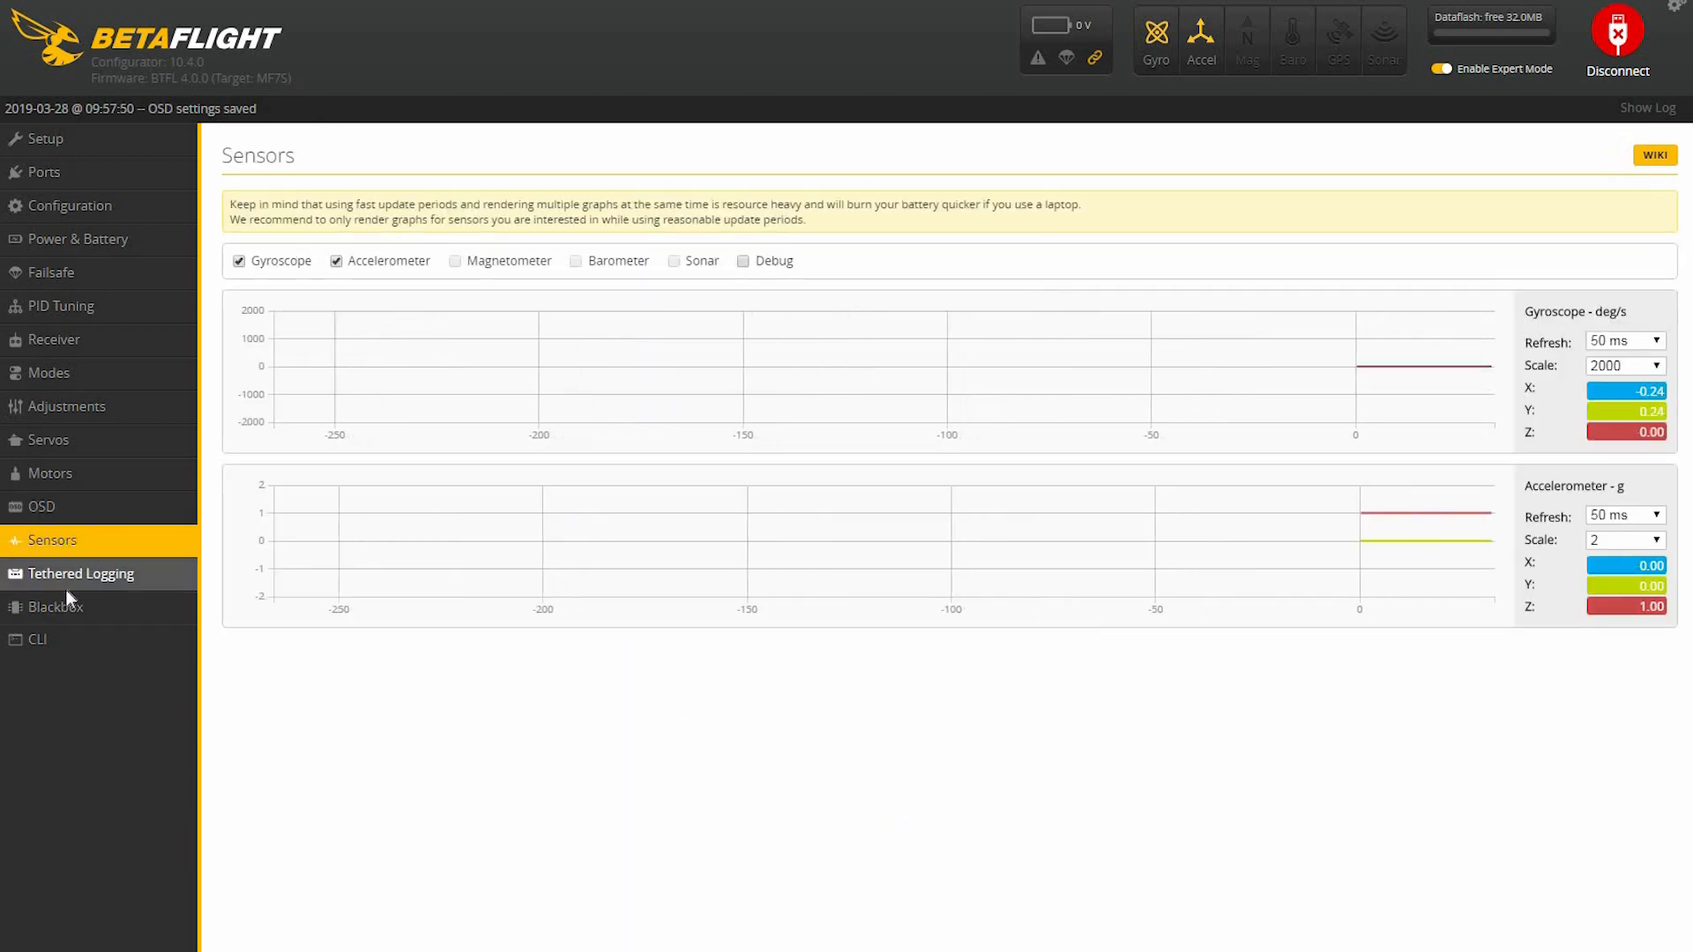
click(67, 582)
click(93, 606)
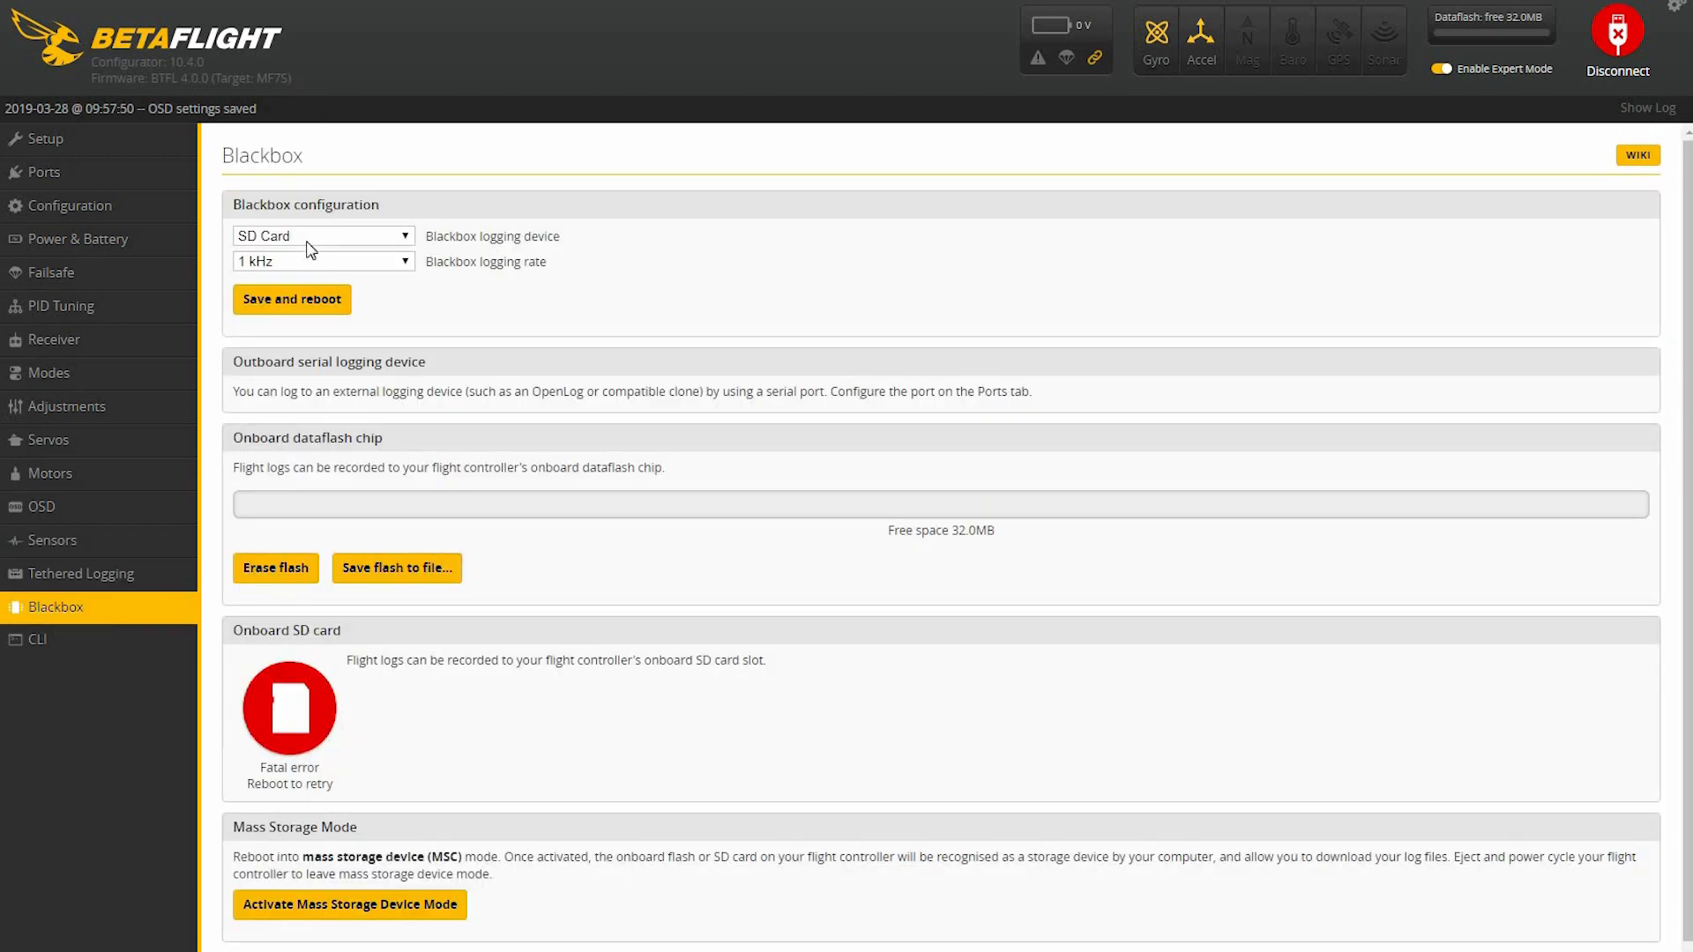
drag(239, 467, 705, 482)
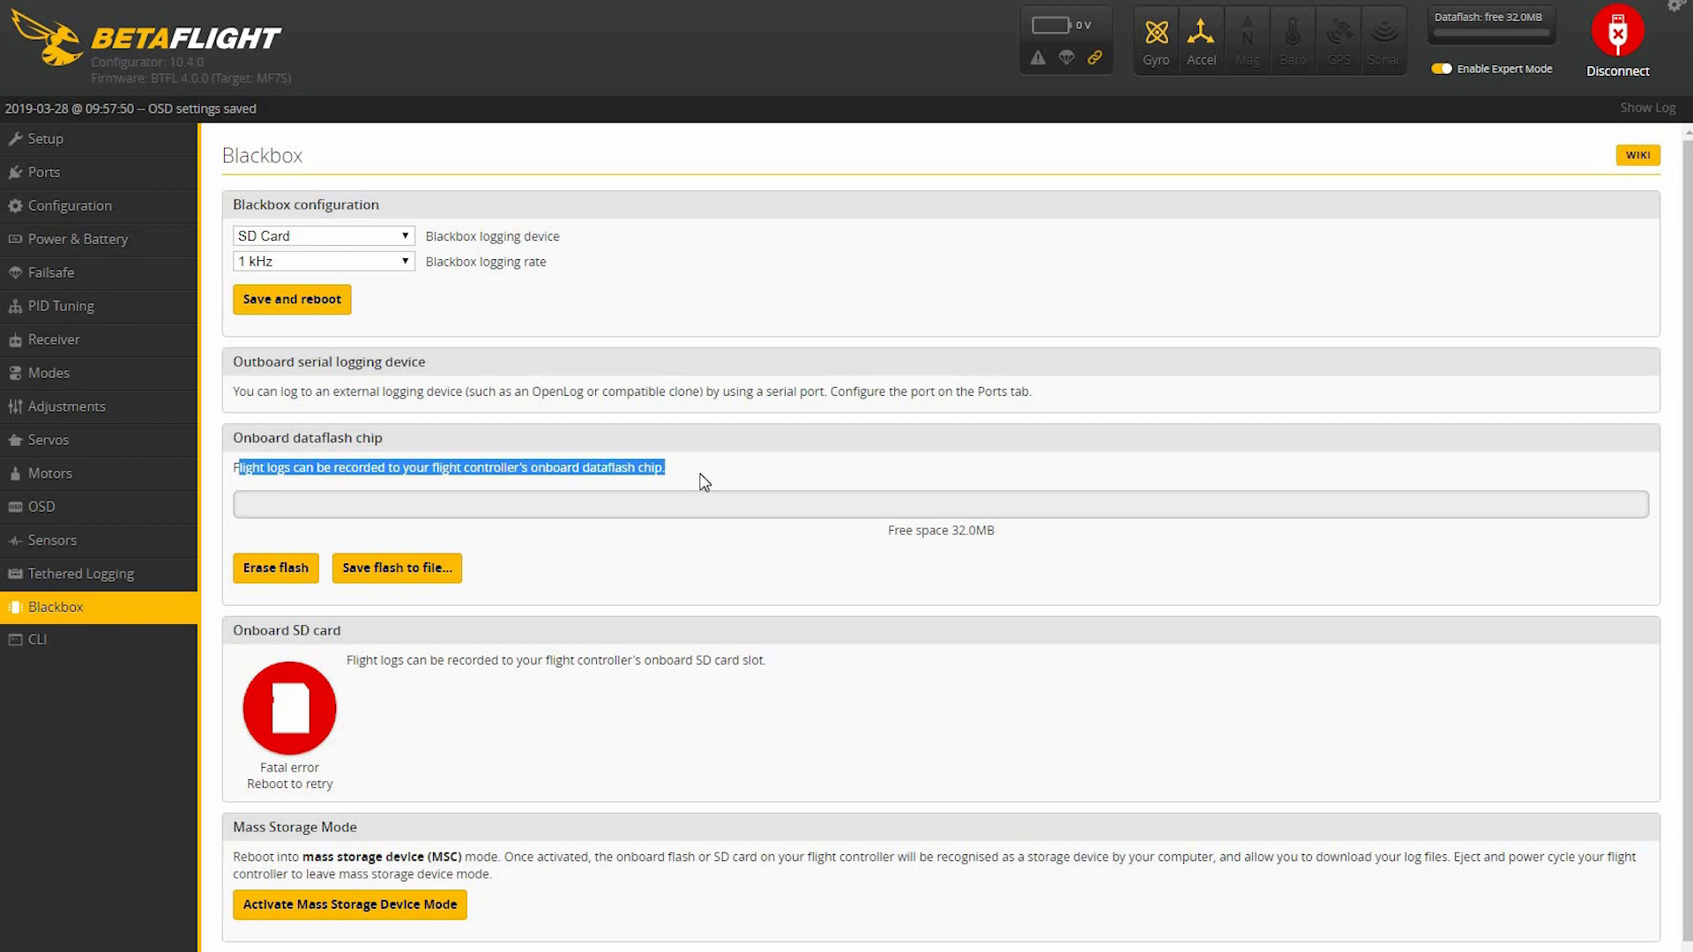
drag(279, 652, 357, 794)
drag(188, 779, 445, 778)
click(494, 769)
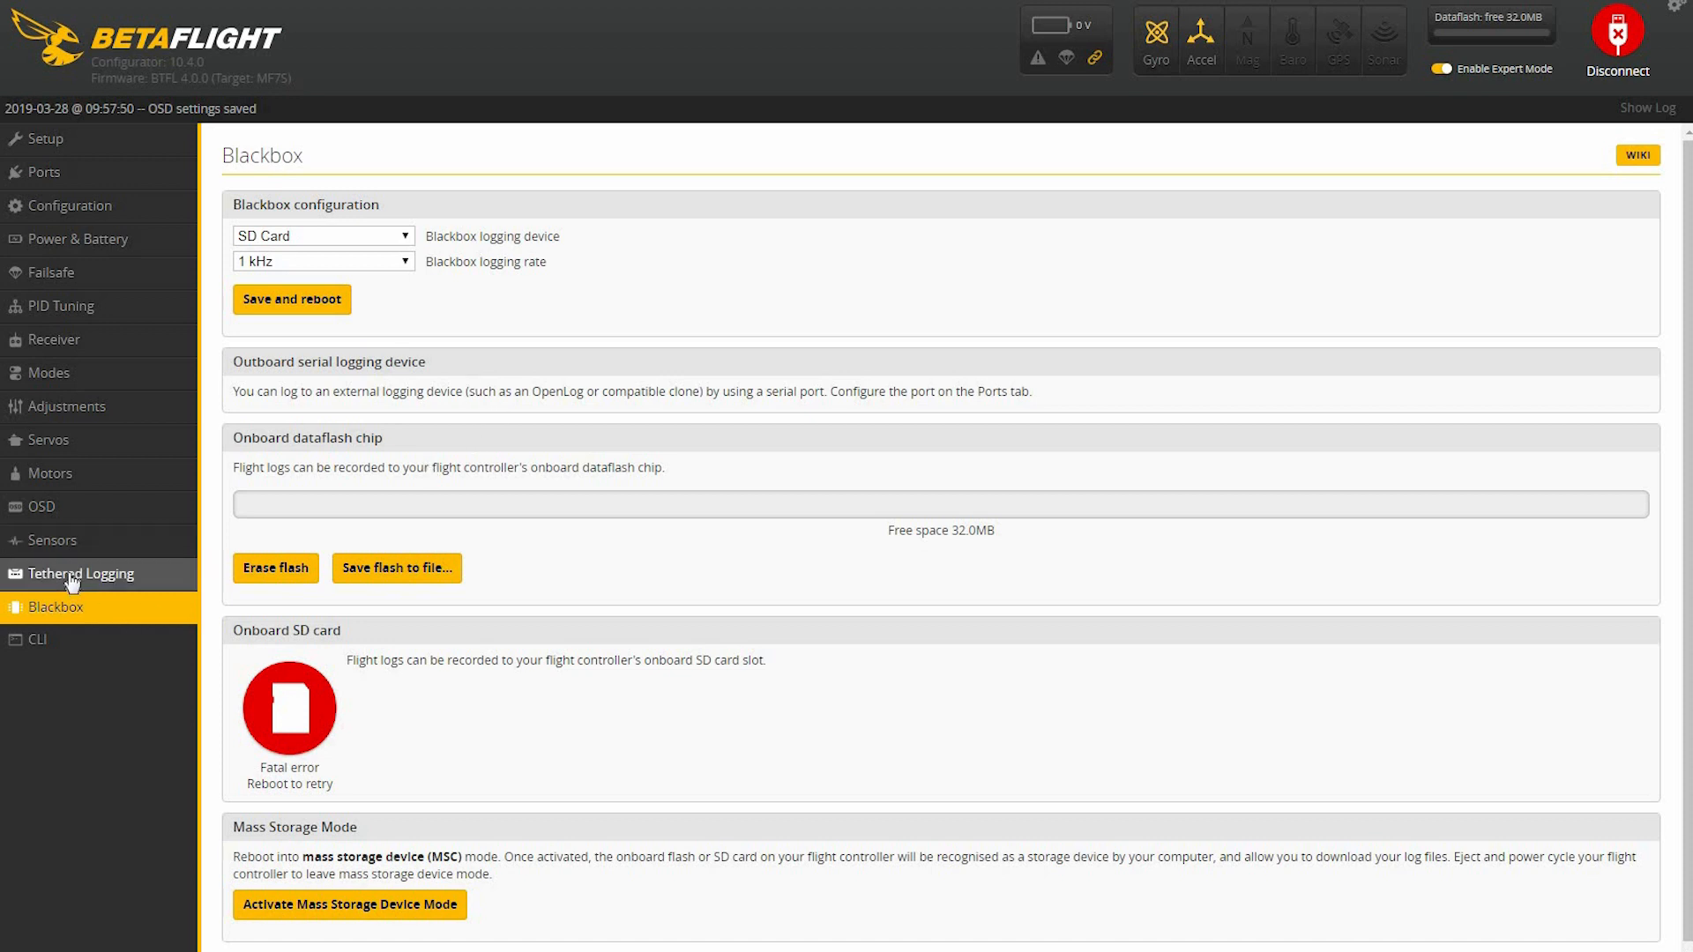
Return to the OSD settings and check the enabled elements and the note about the preview font.
click(51, 534)
click(49, 507)
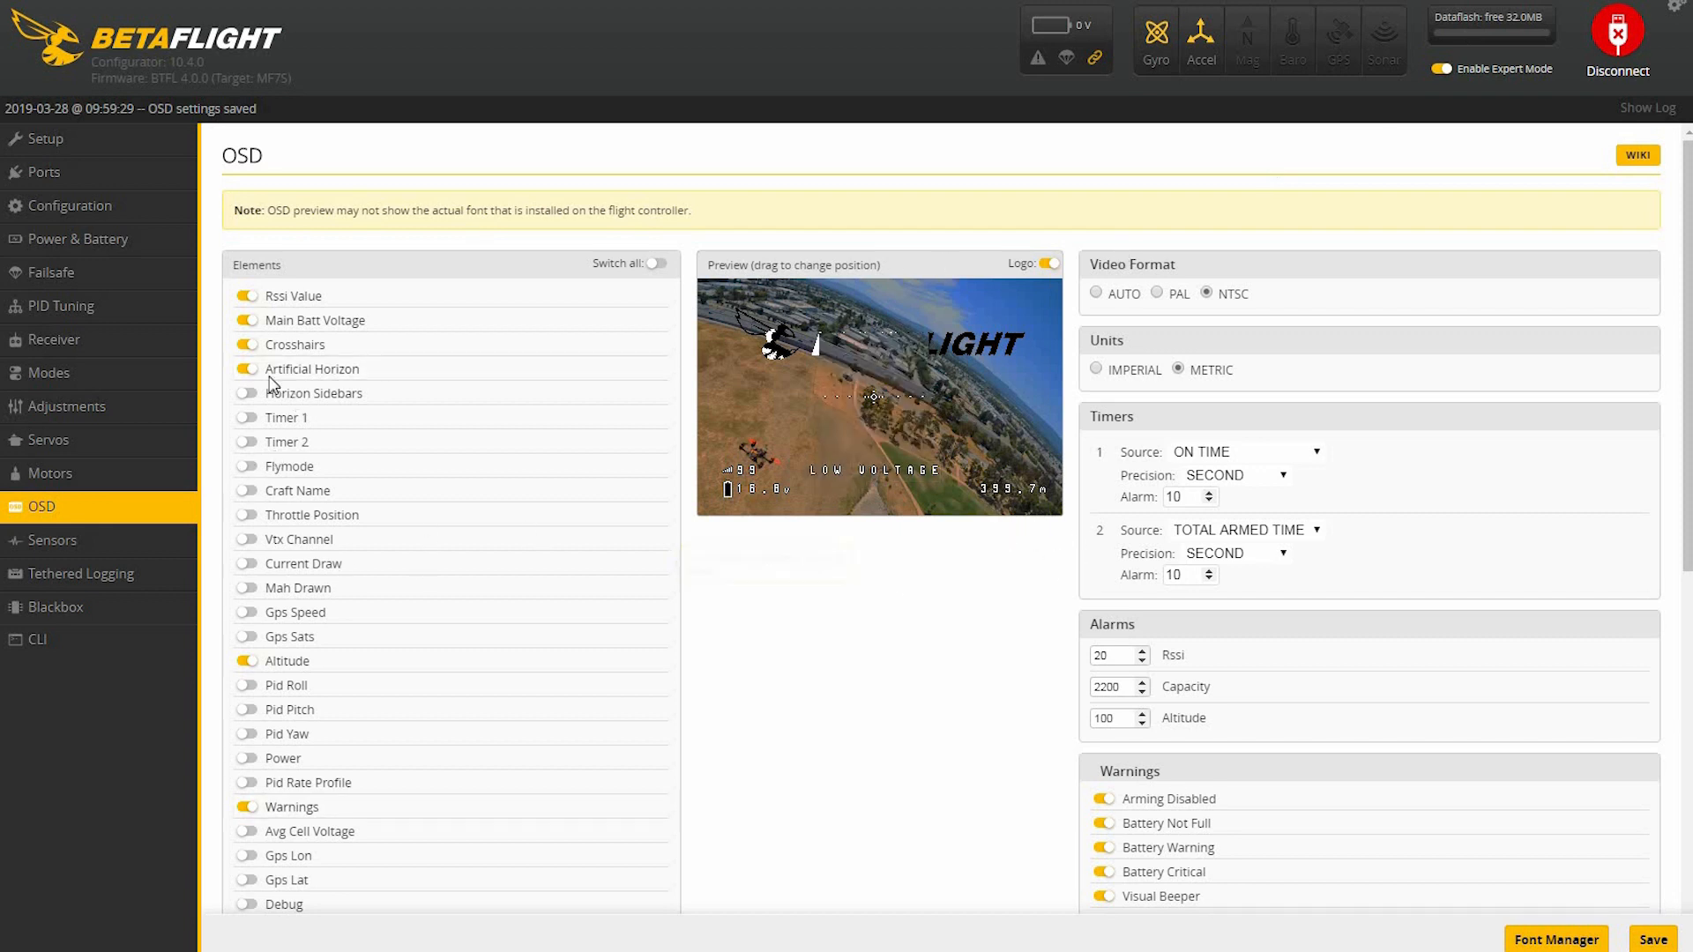
drag(696, 210, 294, 210)
click(788, 168)
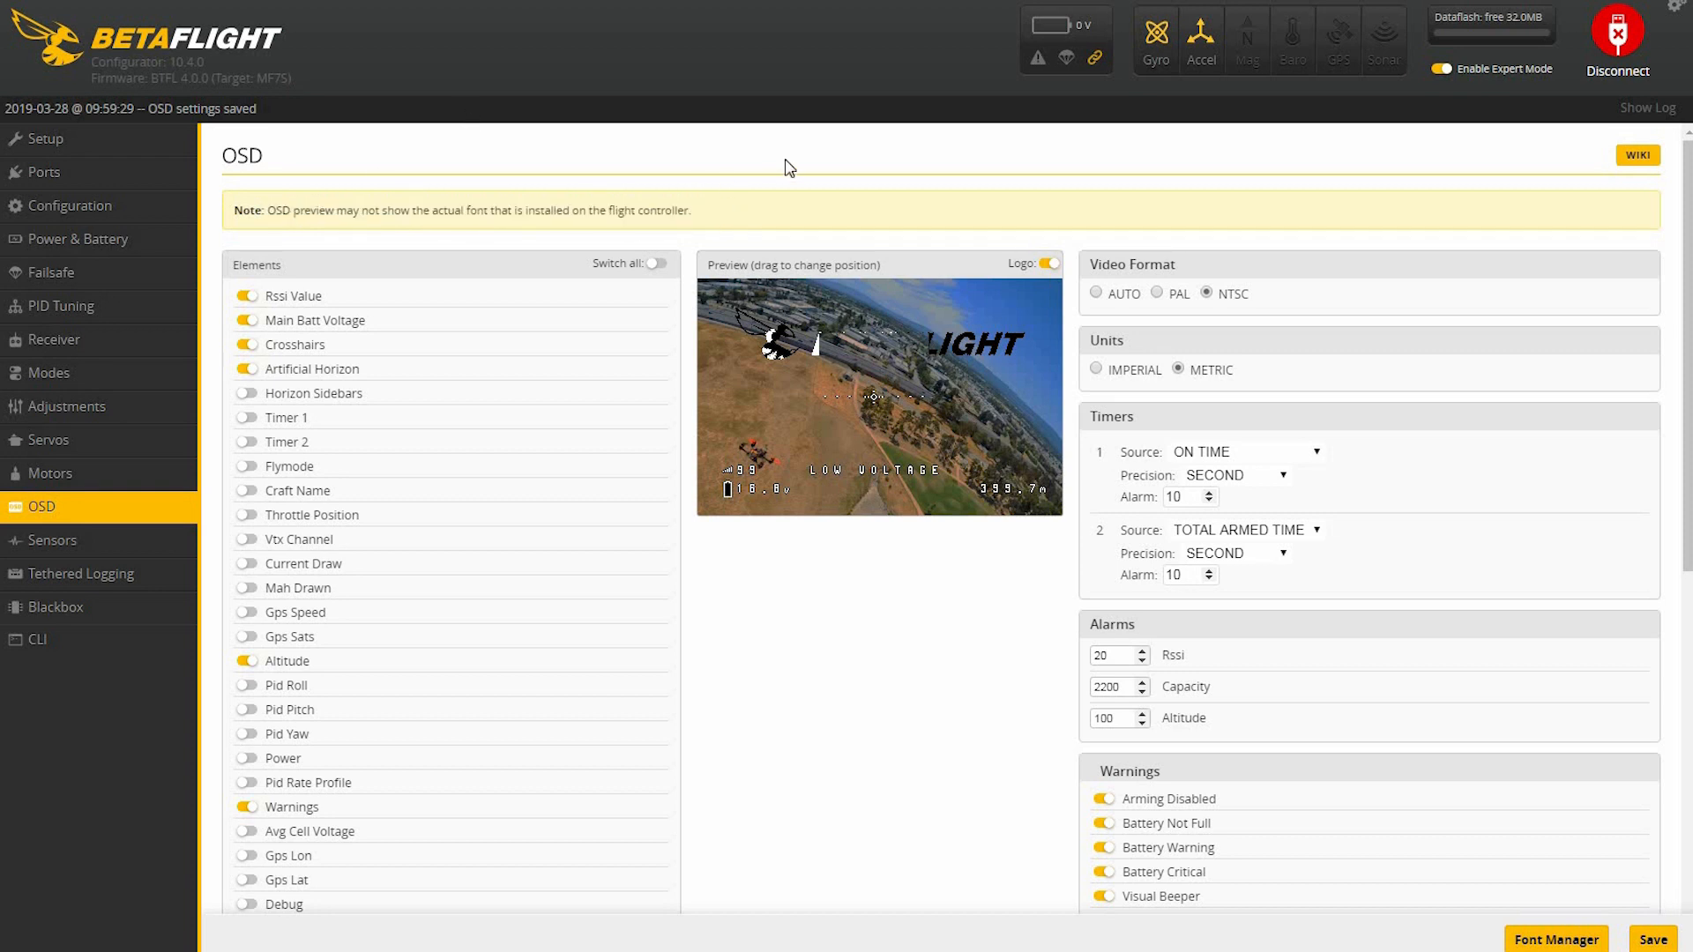